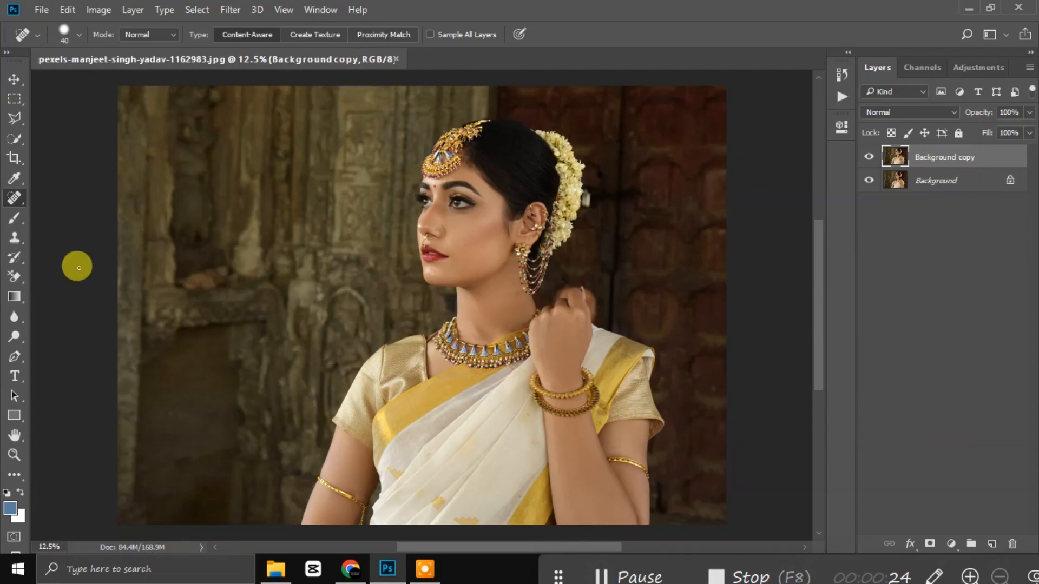
Step: Zoom in and out to inspect the saree portrait
{"action": "scroll", "coordinate": [445, 320], "scroll_direction": "up", "scroll_amount": 5}
{"action": "scroll", "coordinate": [541, 375], "scroll_direction": "down", "scroll_amount": 5}
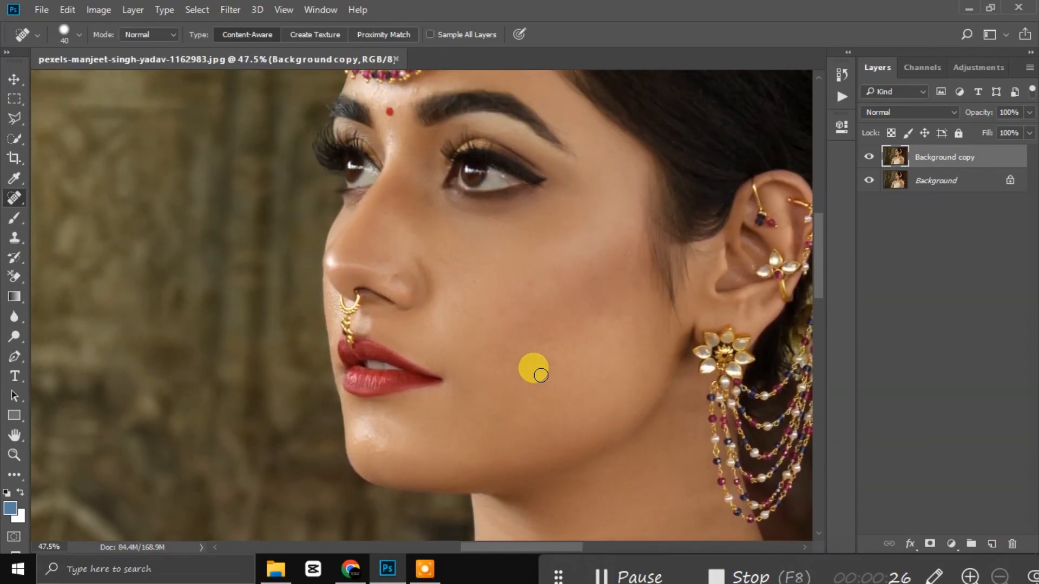
{"action": "scroll", "coordinate": [541, 375], "scroll_direction": "down", "scroll_amount": 4}
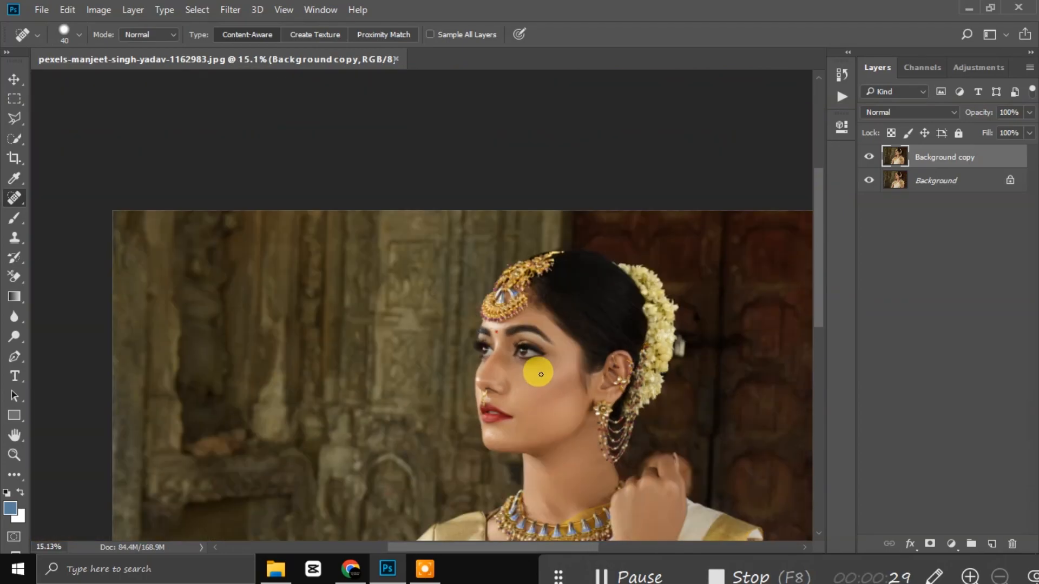
{"action": "scroll", "coordinate": [541, 373], "scroll_direction": "up", "scroll_amount": 4}
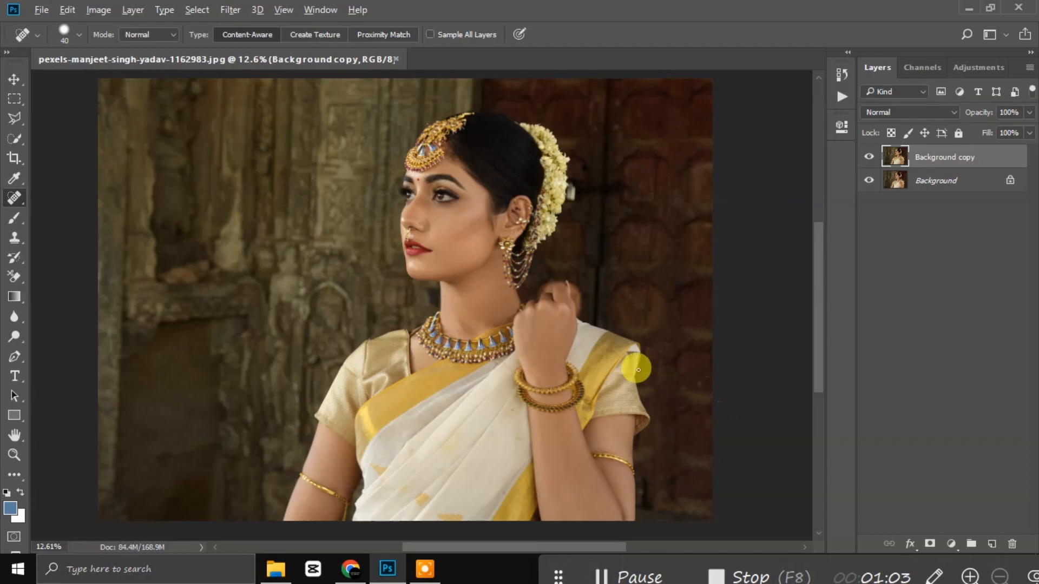
{"action": "scroll", "coordinate": [627, 358], "scroll_direction": "up", "scroll_amount": 5}
{"action": "scroll", "coordinate": [579, 358], "scroll_direction": "down", "scroll_amount": 6}
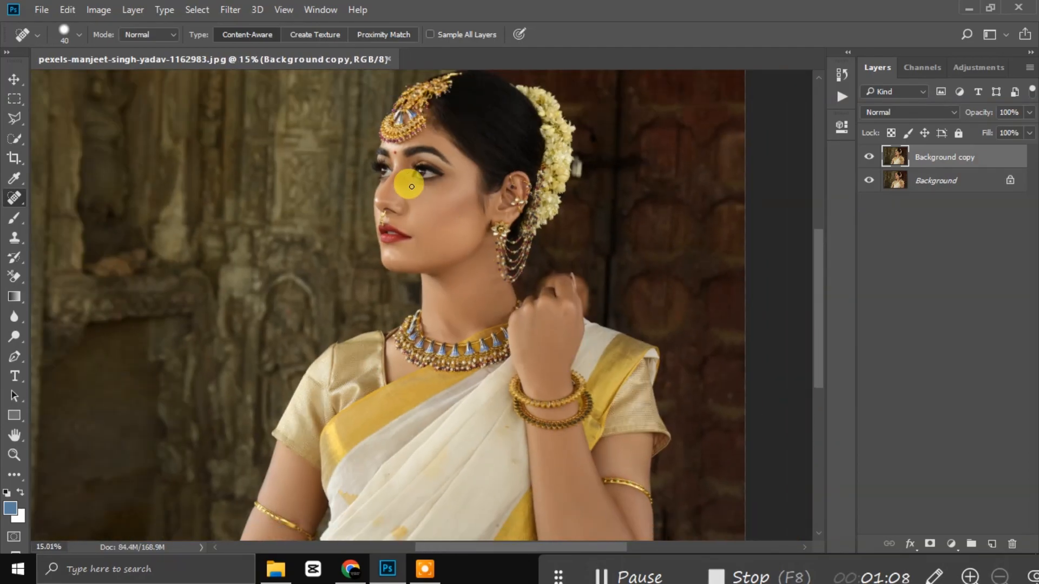
{"action": "scroll", "coordinate": [455, 242], "scroll_direction": "up", "scroll_amount": 3}
{"action": "scroll", "coordinate": [521, 308], "scroll_direction": "up", "scroll_amount": 3}
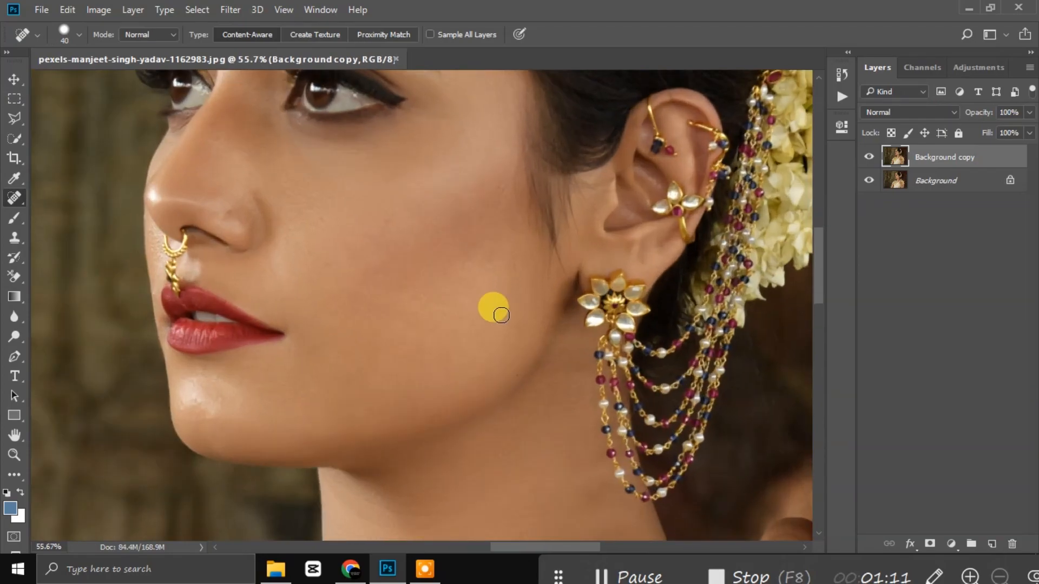
{"action": "scroll", "coordinate": [501, 315], "scroll_direction": "down", "scroll_amount": 4}
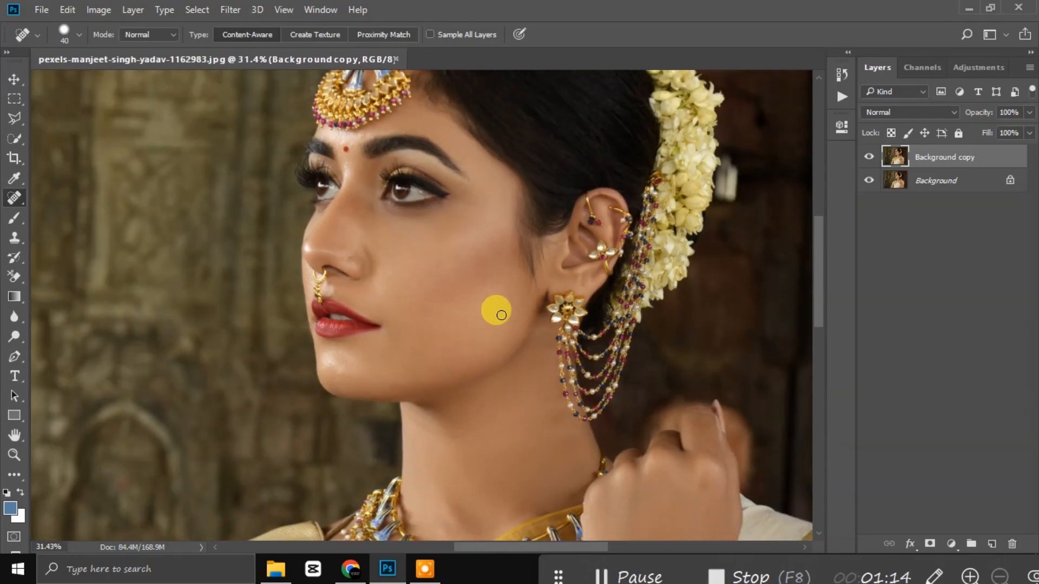
{"action": "scroll", "coordinate": [501, 315], "scroll_direction": "down", "scroll_amount": 1}
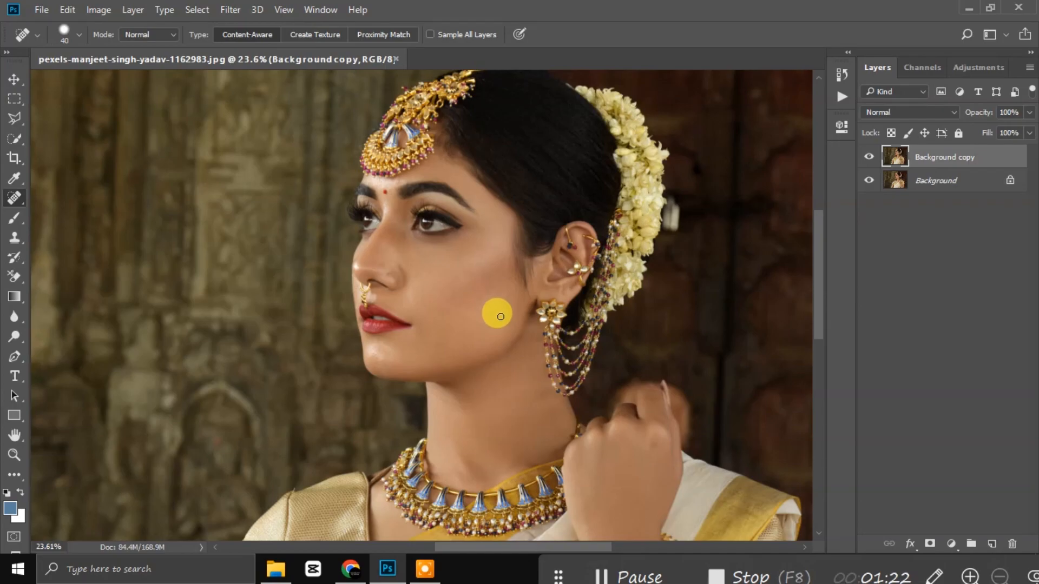
{"action": "scroll", "coordinate": [501, 316], "scroll_direction": "up", "scroll_amount": 4}
Step: Switch to the Spot Healing Brush and heal two blemishes on the jaw
{"action": "right_click", "coordinate": [14, 197]}
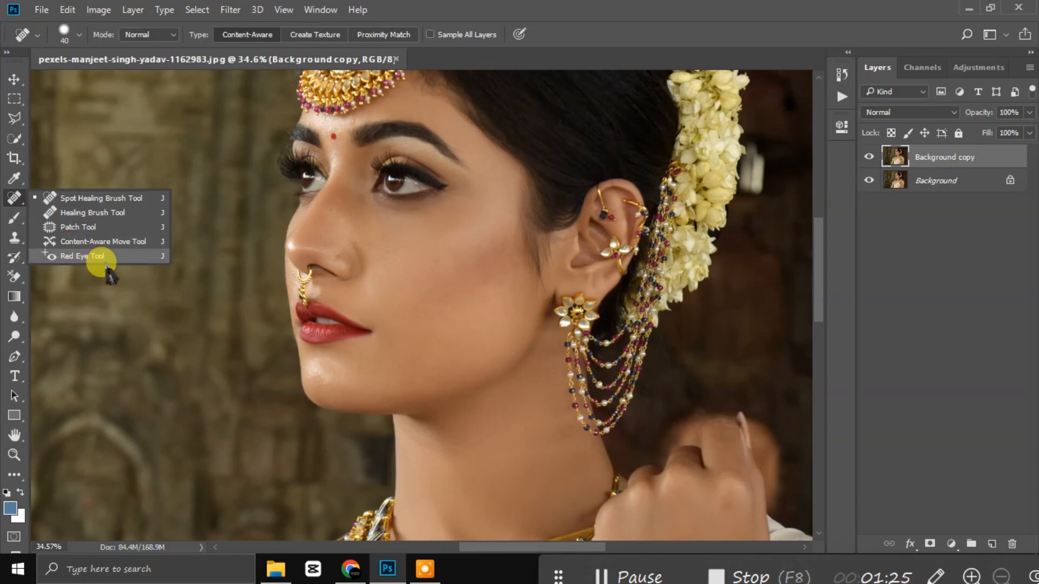
{"action": "left_click", "coordinate": [92, 198]}
{"action": "scroll", "coordinate": [424, 281], "scroll_direction": "up", "scroll_amount": 5}
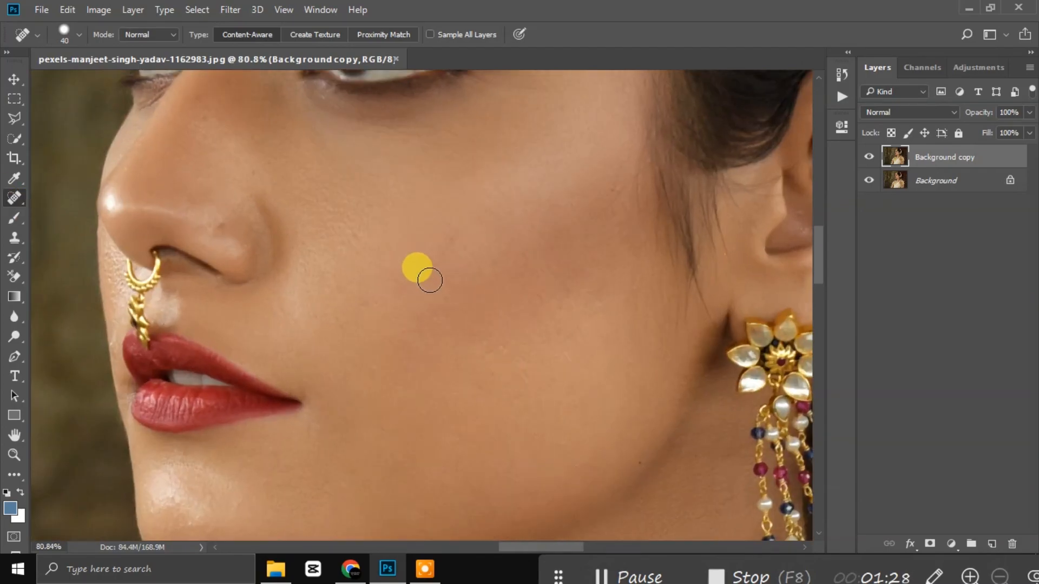
{"action": "scroll", "coordinate": [425, 285], "scroll_direction": "down", "scroll_amount": 5}
{"action": "scroll", "coordinate": [460, 302], "scroll_direction": "up", "scroll_amount": 6}
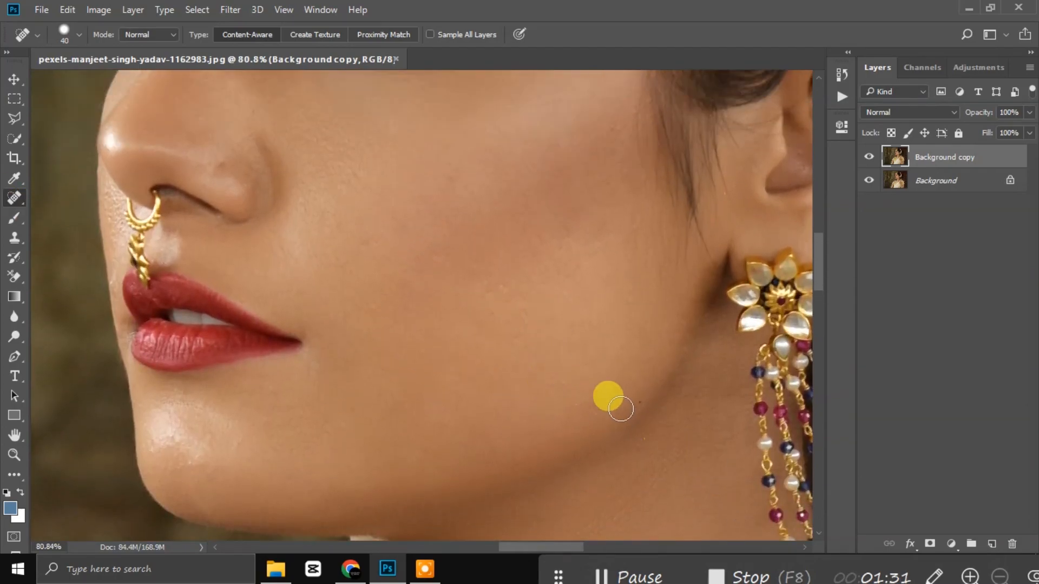
{"action": "scroll", "coordinate": [633, 398], "scroll_direction": "up", "scroll_amount": 1}
{"action": "left_click", "coordinate": [634, 399]}
{"action": "left_click", "coordinate": [641, 411]}
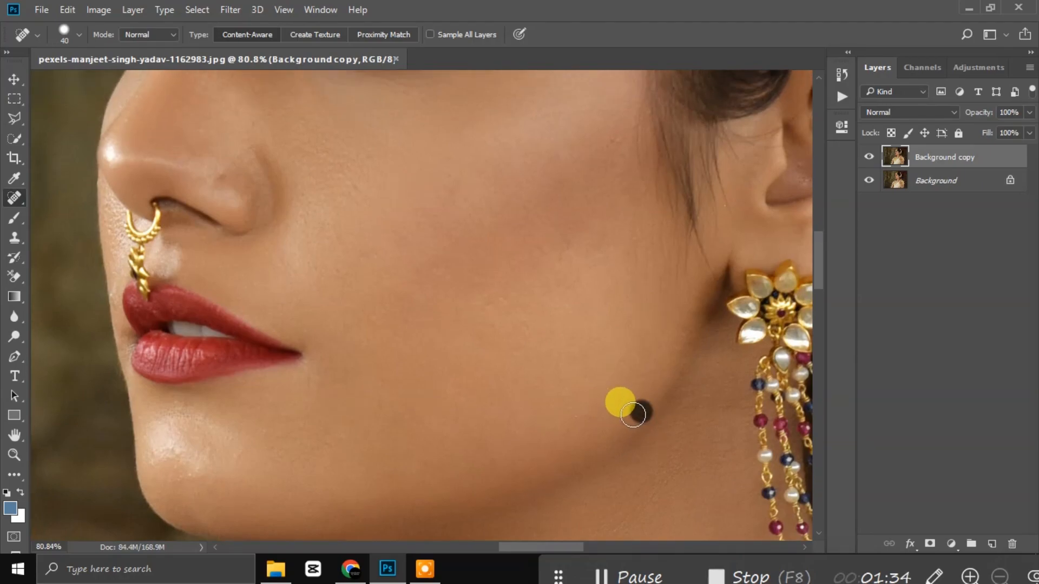
Step: Heal the spots on the forehead near the jewellery and the blemish on the nose
{"action": "scroll", "coordinate": [575, 337], "scroll_direction": "up", "scroll_amount": 12}
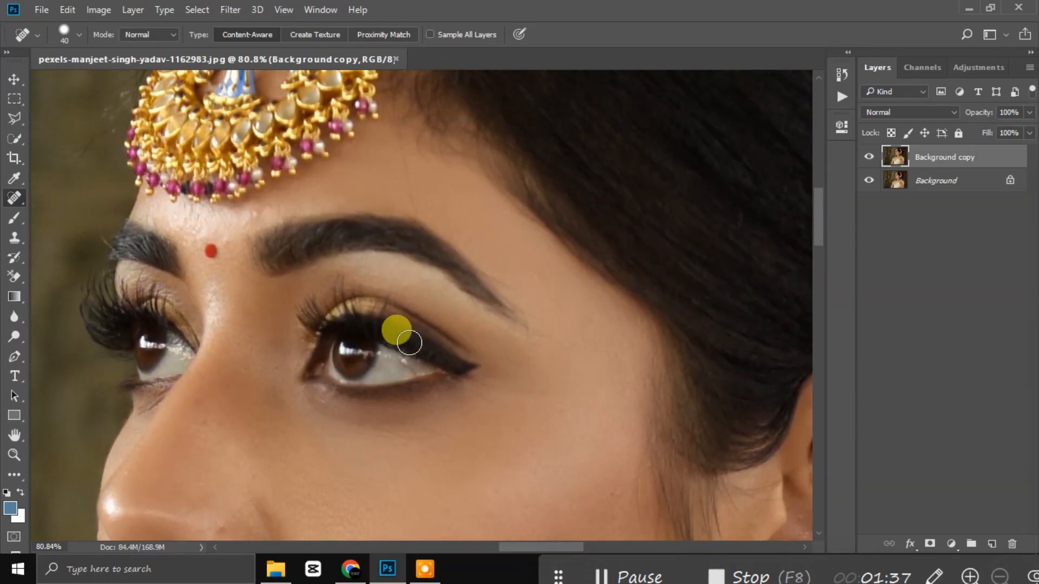
{"action": "scroll", "coordinate": [409, 342], "scroll_direction": "up", "scroll_amount": 4}
{"action": "left_click", "coordinate": [252, 259]}
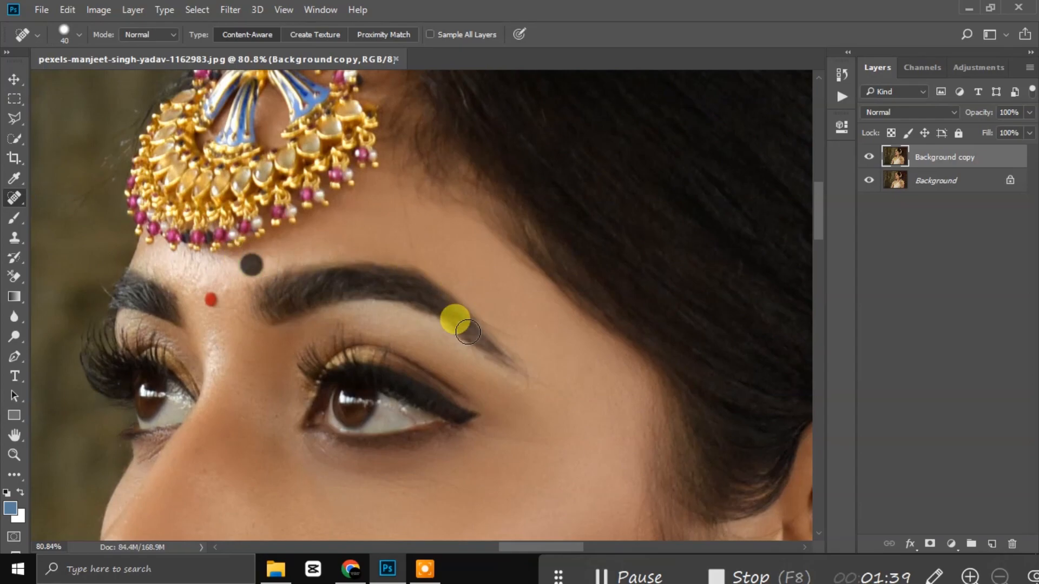
{"action": "scroll", "coordinate": [467, 331], "scroll_direction": "down", "scroll_amount": 4}
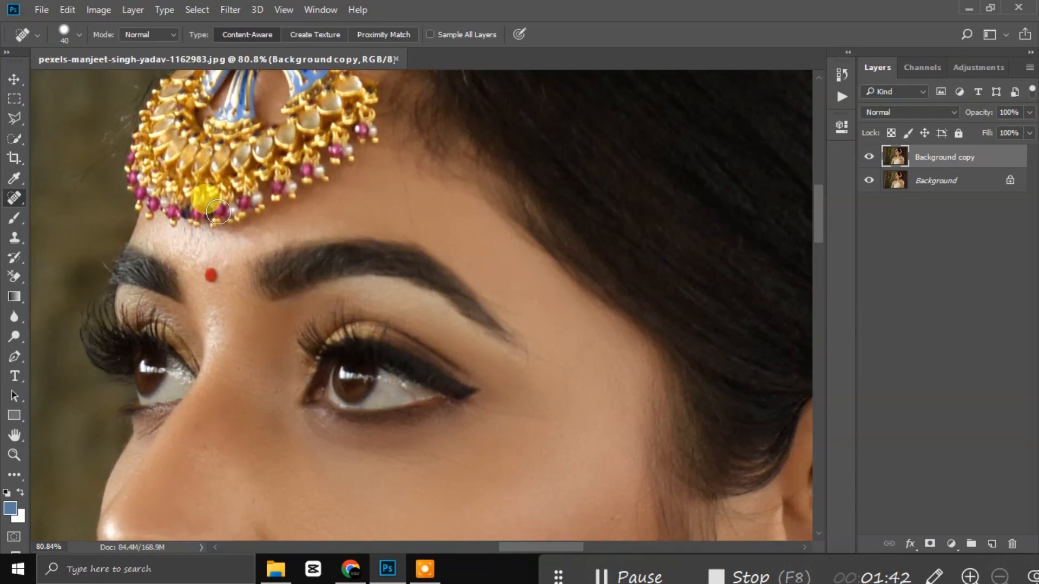
{"action": "left_click", "coordinate": [241, 244]}
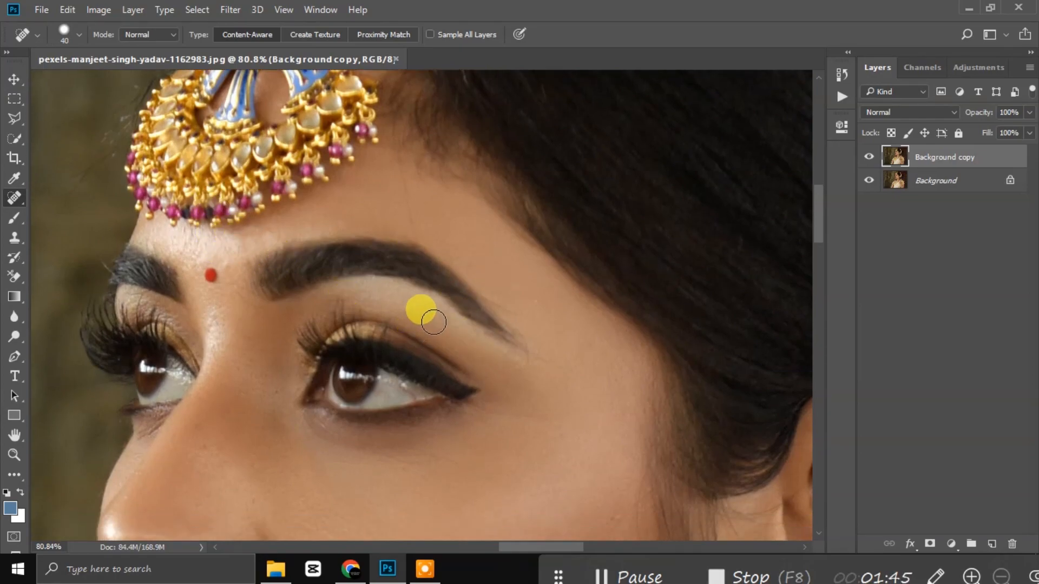
{"action": "scroll", "coordinate": [371, 308], "scroll_direction": "down", "scroll_amount": 5}
{"action": "scroll", "coordinate": [375, 317], "scroll_direction": "down", "scroll_amount": 6}
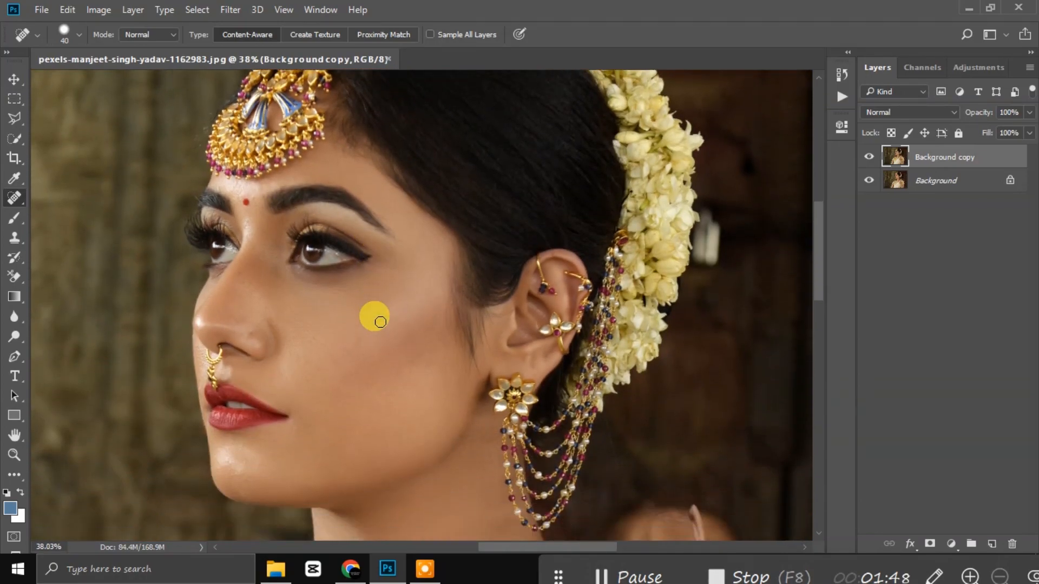
{"action": "scroll", "coordinate": [378, 319], "scroll_direction": "down", "scroll_amount": 1}
{"action": "scroll", "coordinate": [250, 308], "scroll_direction": "up", "scroll_amount": 4}
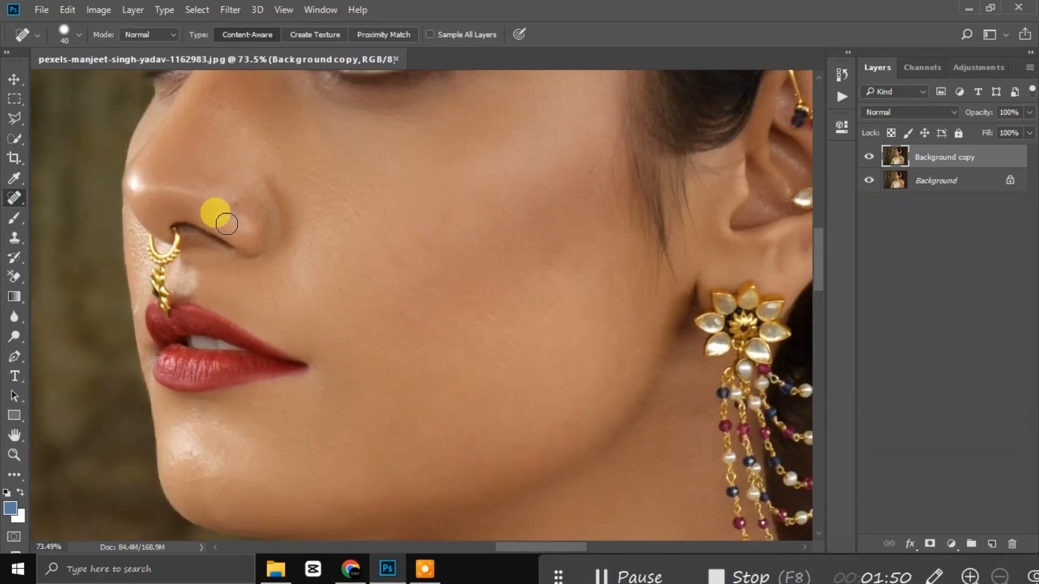
{"action": "left_click", "coordinate": [235, 204]}
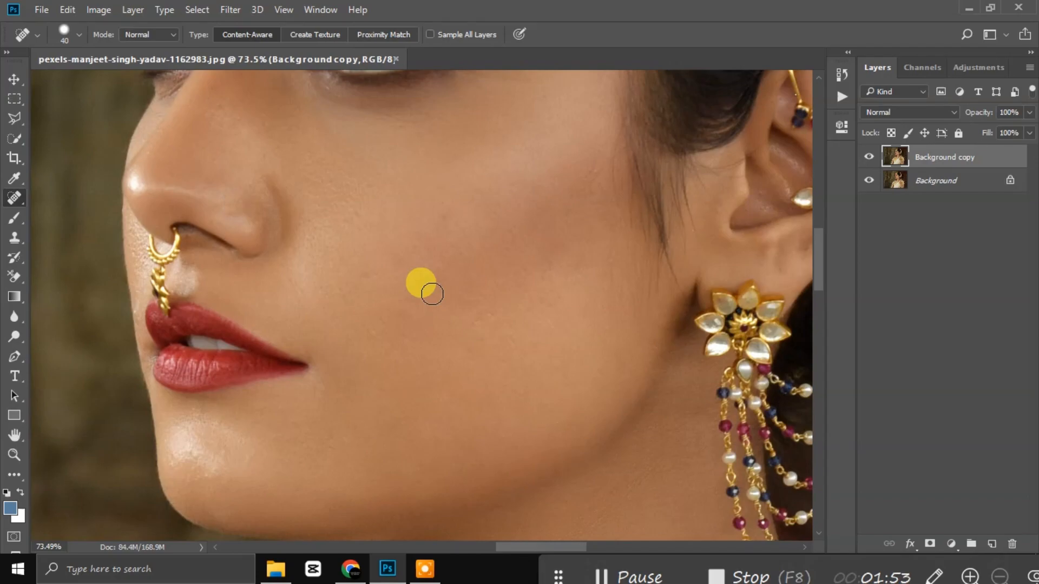
Step: Heal the blemishes on the chin and cheek, then open the Filter menu
{"action": "scroll", "coordinate": [430, 293], "scroll_direction": "down", "scroll_amount": 3}
{"action": "scroll", "coordinate": [430, 294], "scroll_direction": "down", "scroll_amount": 3}
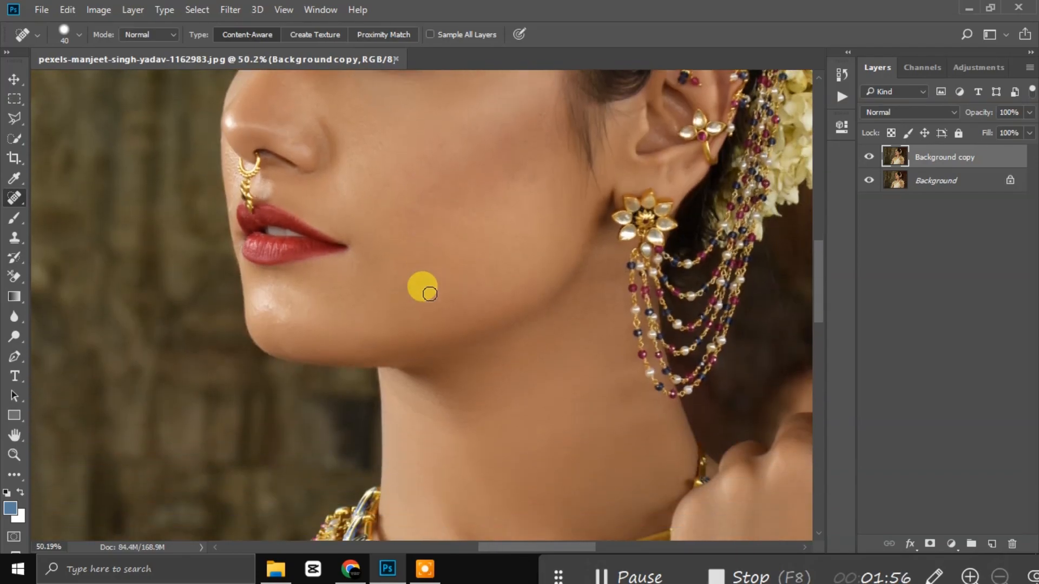
{"action": "left_click", "coordinate": [277, 276]}
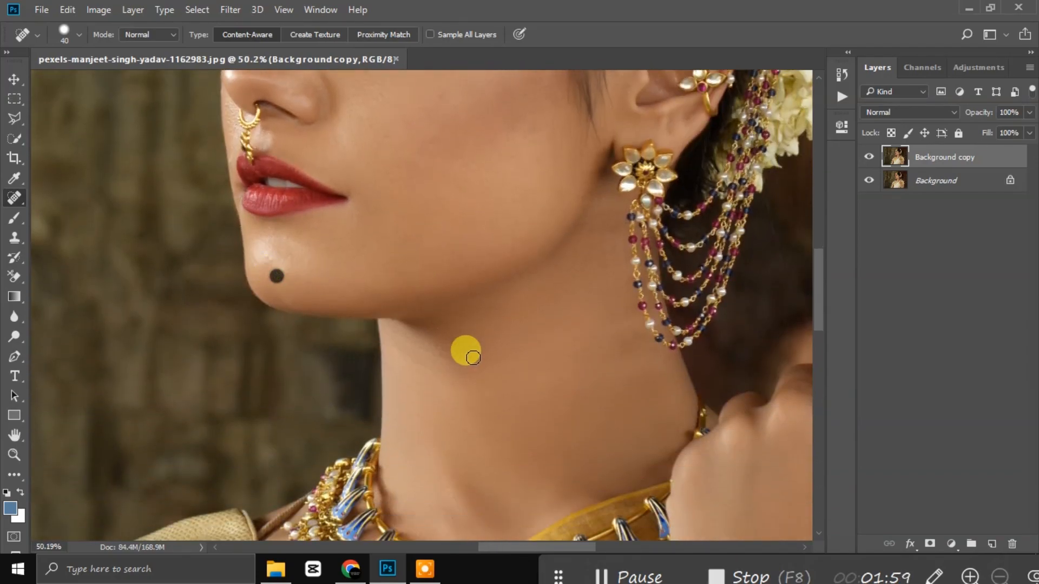
{"action": "scroll", "coordinate": [485, 355], "scroll_direction": "down", "scroll_amount": 3}
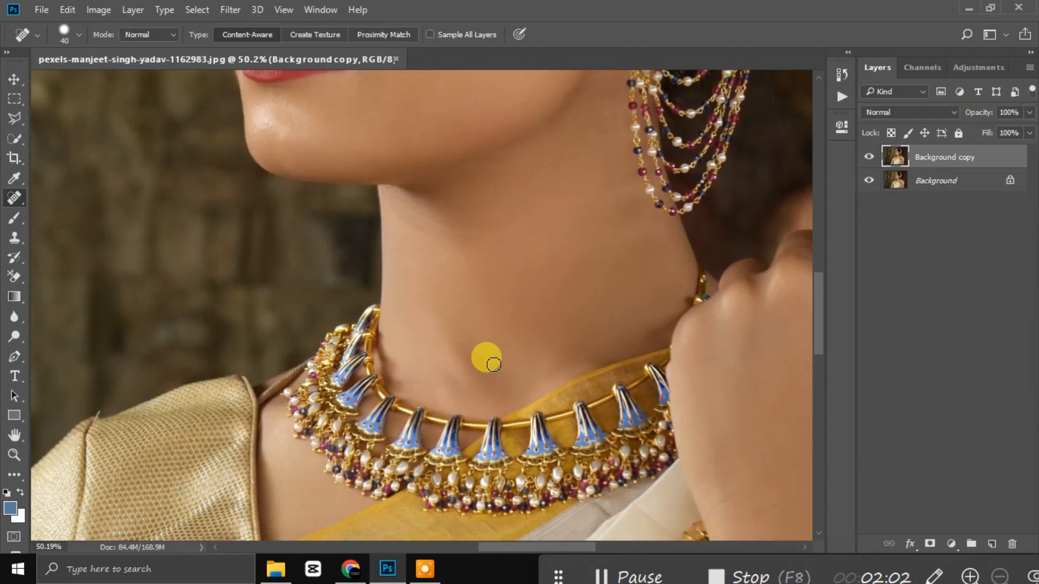
{"action": "scroll", "coordinate": [490, 361], "scroll_direction": "up", "scroll_amount": 5}
{"action": "scroll", "coordinate": [444, 297], "scroll_direction": "up", "scroll_amount": 3}
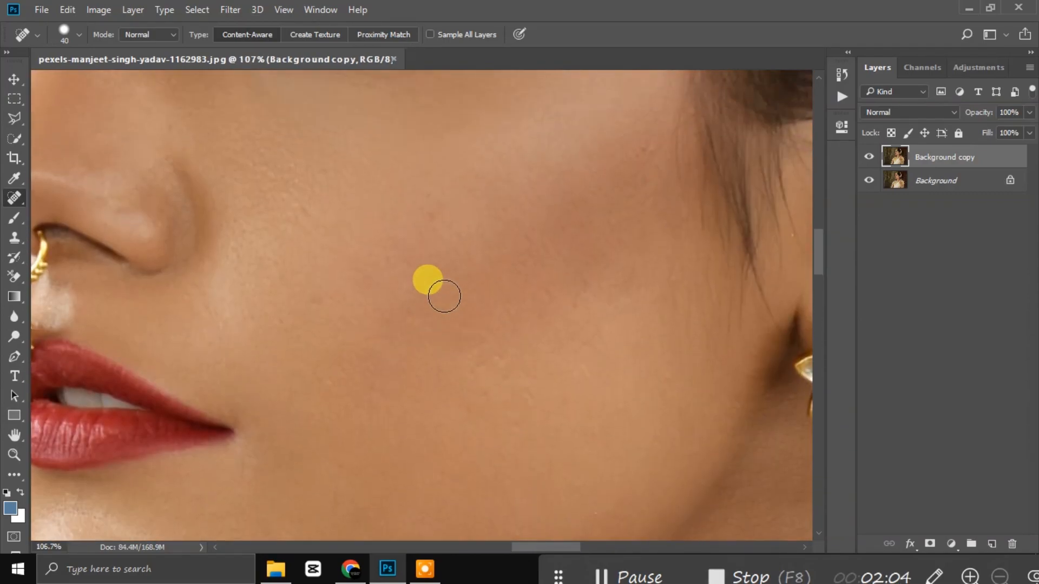
{"action": "left_click", "coordinate": [427, 220]}
{"action": "scroll", "coordinate": [595, 266], "scroll_direction": "down", "scroll_amount": 2}
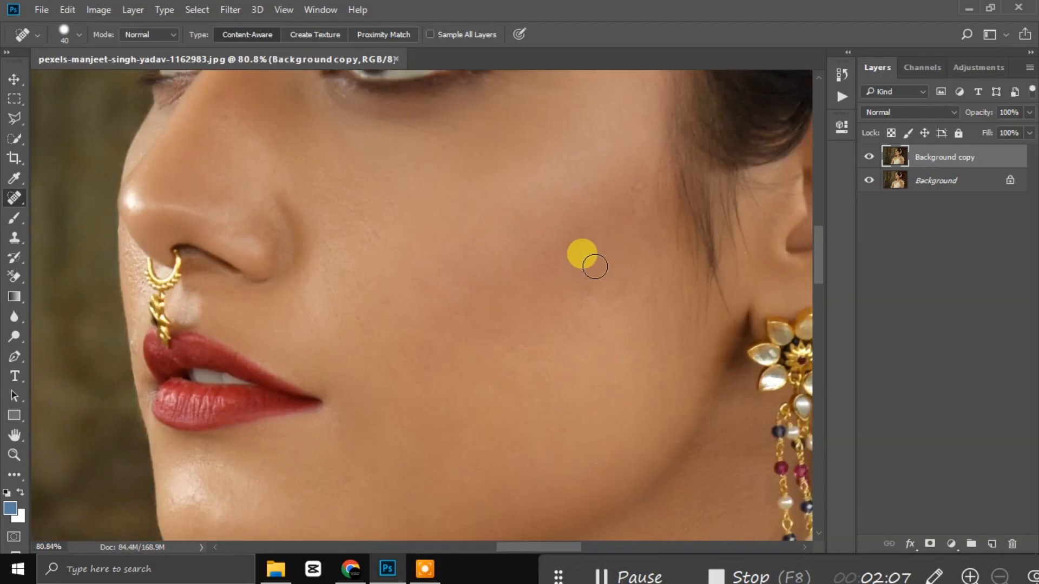
{"action": "scroll", "coordinate": [595, 266], "scroll_direction": "down", "scroll_amount": 1}
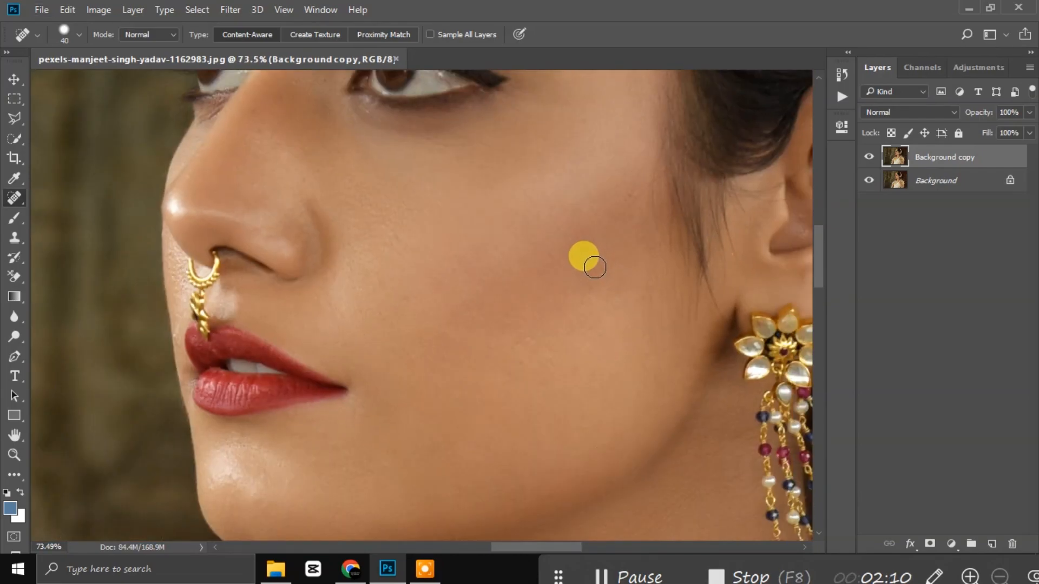
{"action": "scroll", "coordinate": [359, 215], "scroll_direction": "down", "scroll_amount": 10}
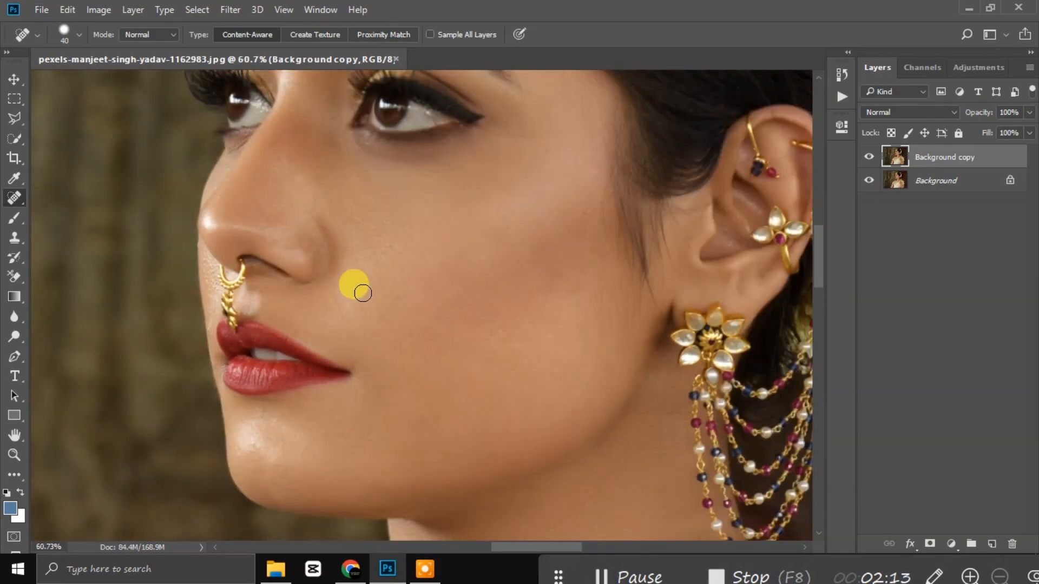
{"action": "scroll", "coordinate": [382, 232], "scroll_direction": "down", "scroll_amount": 2}
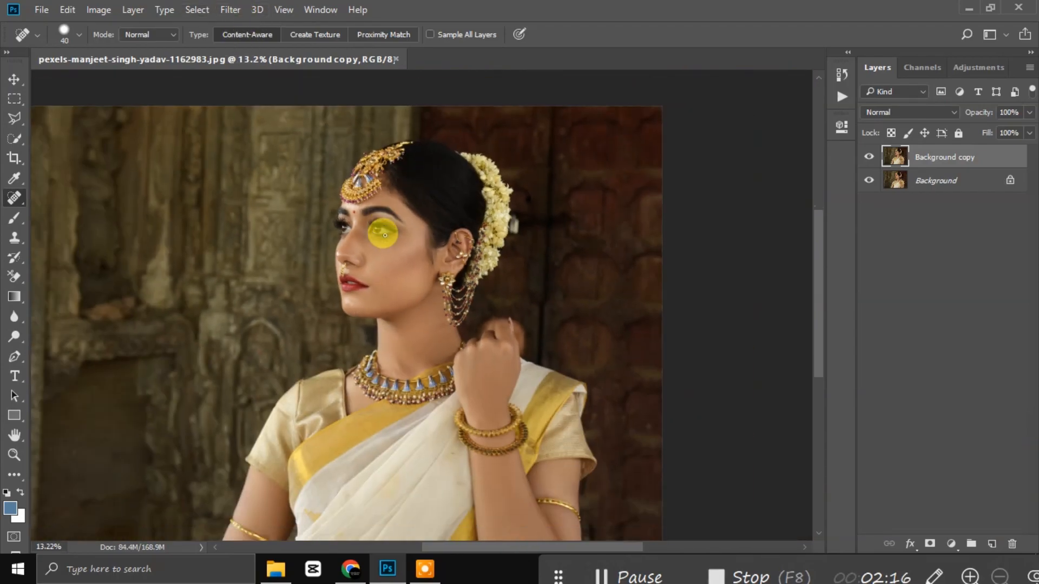
{"action": "left_click", "coordinate": [230, 9]}
Step: Launch SkinFiner and frame the face, lips and earrings at 1:2 preview
{"action": "mouse_move", "coordinate": [343, 424]}
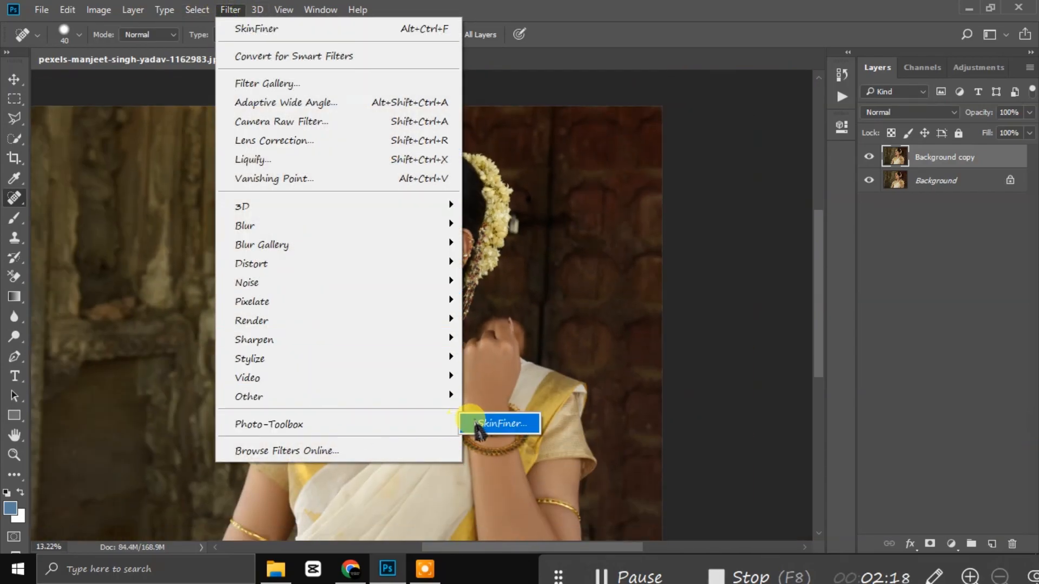
{"action": "left_click", "coordinate": [487, 424]}
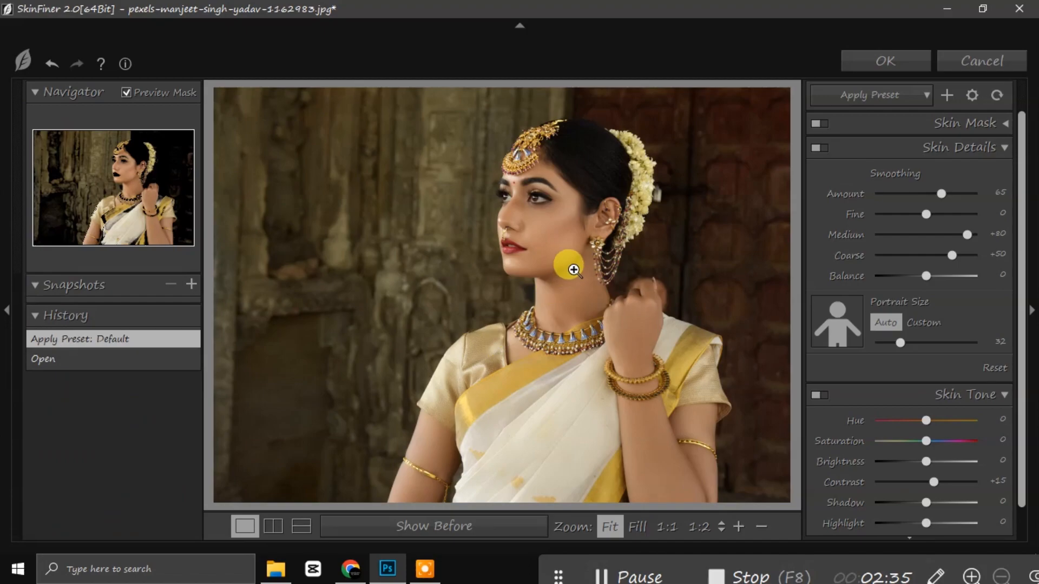
{"action": "left_click", "coordinate": [569, 252]}
{"action": "left_click", "coordinate": [503, 261]}
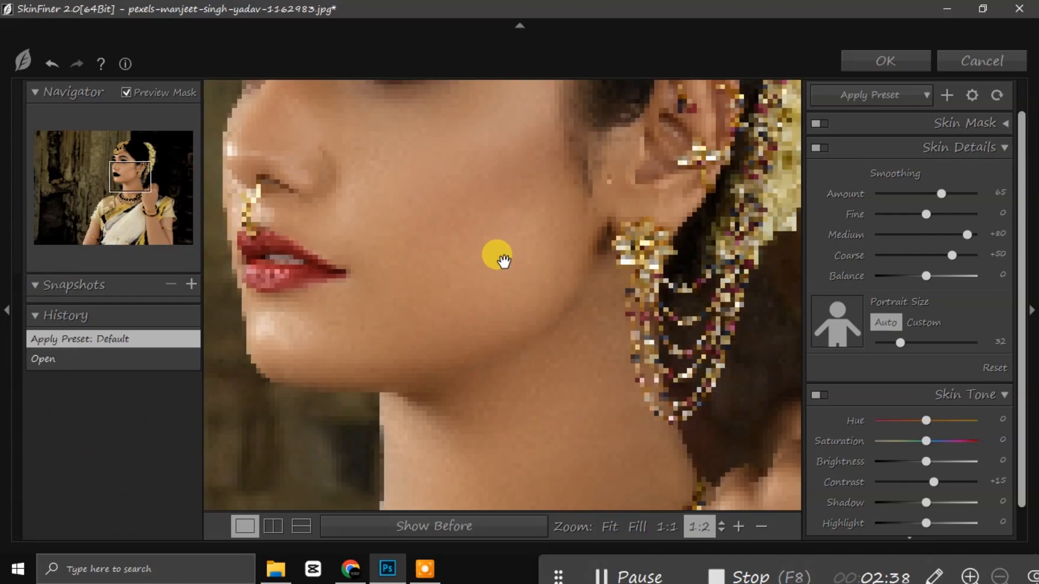
{"action": "scroll", "coordinate": [503, 261], "scroll_direction": "down", "scroll_amount": 2}
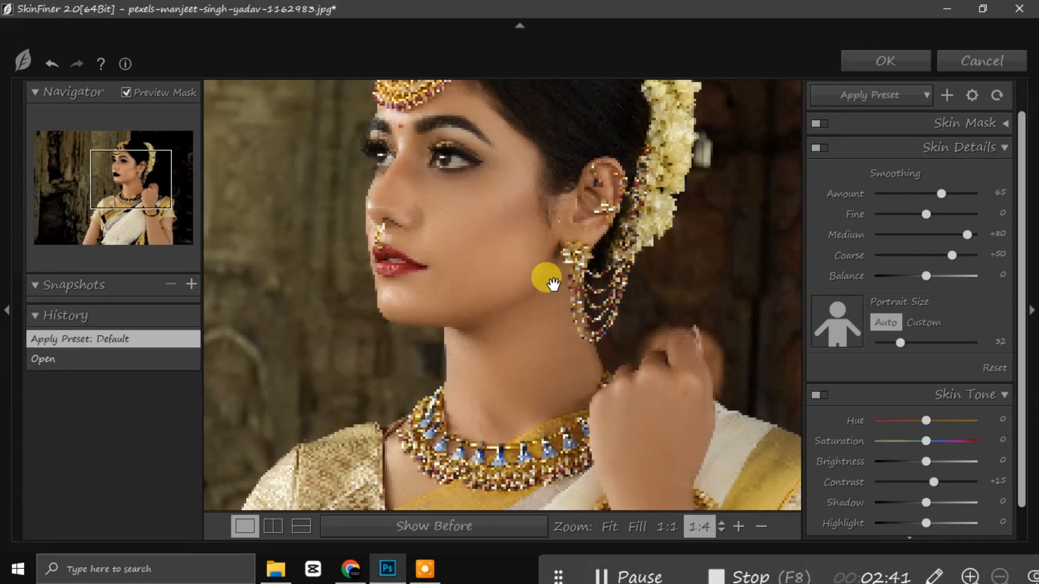
{"action": "left_click_drag", "start_coordinate": [514, 165], "coordinate": [519, 249]}
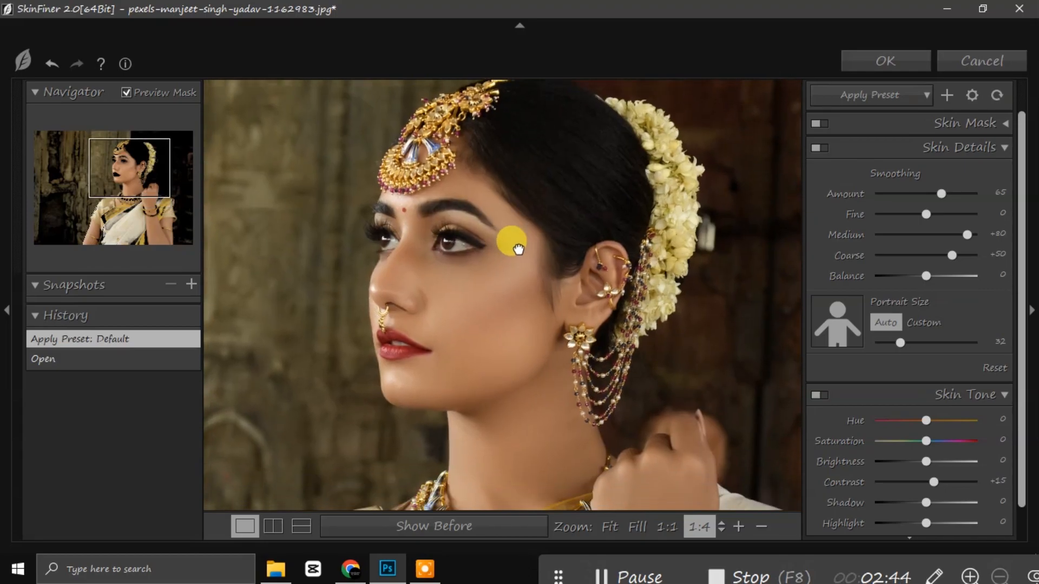
{"action": "scroll", "coordinate": [466, 287], "scroll_direction": "up", "scroll_amount": 1}
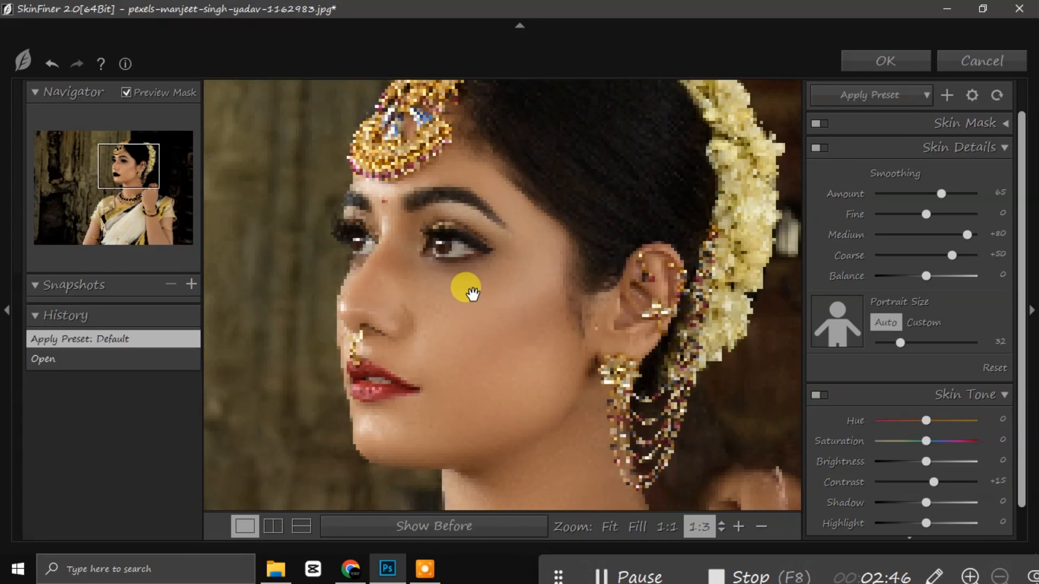
{"action": "scroll", "coordinate": [468, 293], "scroll_direction": "up", "scroll_amount": 1}
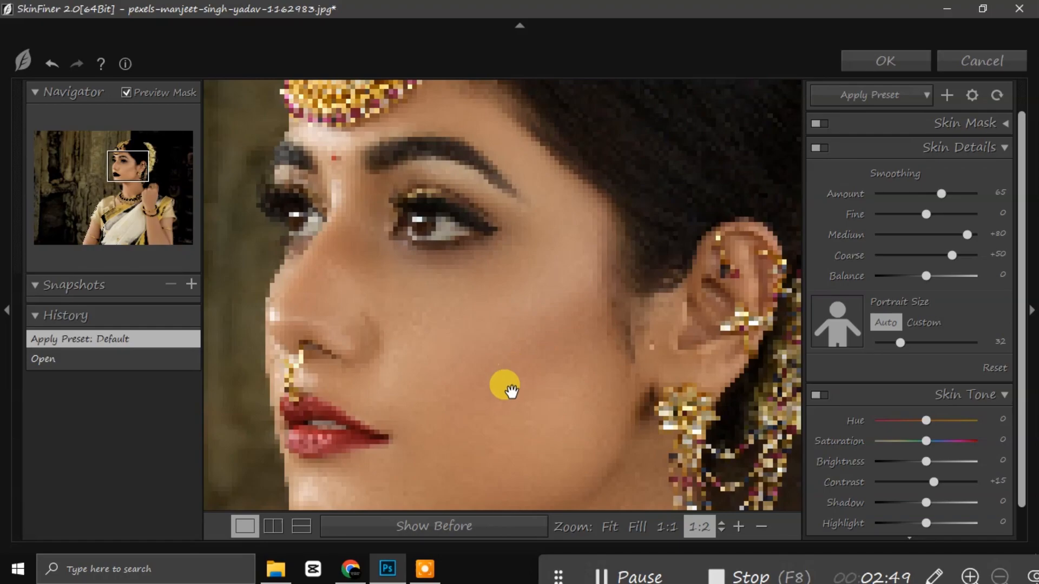
{"action": "left_click_drag", "start_coordinate": [478, 422], "coordinate": [503, 341]}
{"action": "left_click_drag", "start_coordinate": [519, 380], "coordinate": [540, 348]}
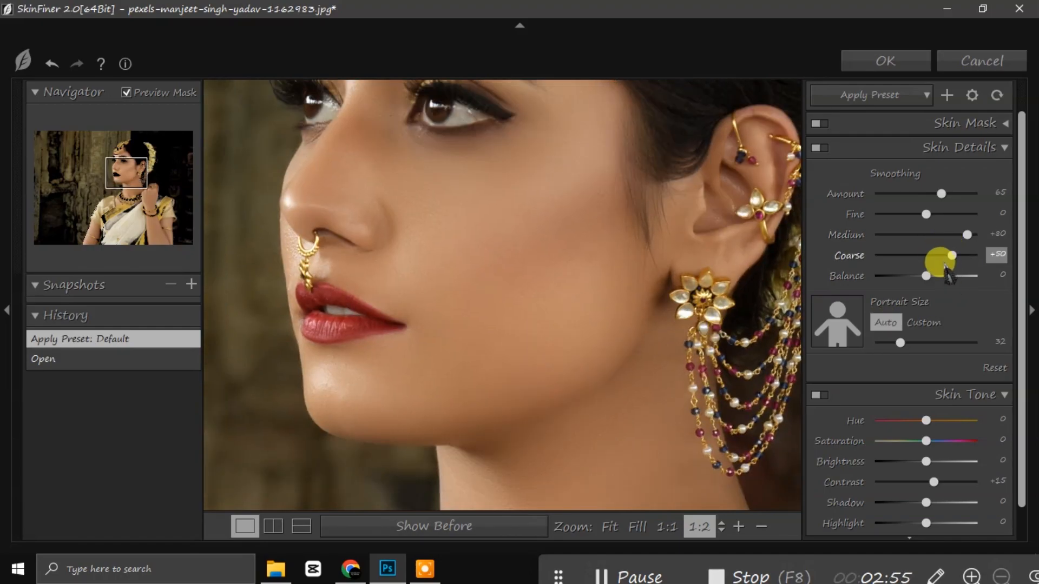
Step: Set Smoothing Balance to +3 and Skin Tone Brightness to +10, checking at Fit and 1:2
{"action": "left_click_drag", "start_coordinate": [923, 276], "coordinate": [928, 277]}
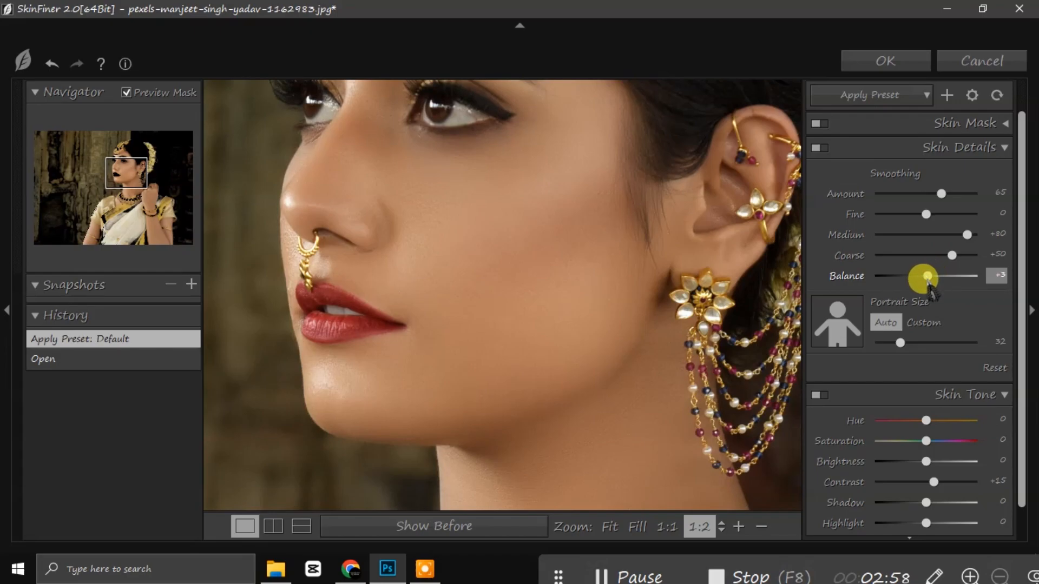
{"action": "scroll", "coordinate": [914, 333], "scroll_direction": "down", "scroll_amount": 1}
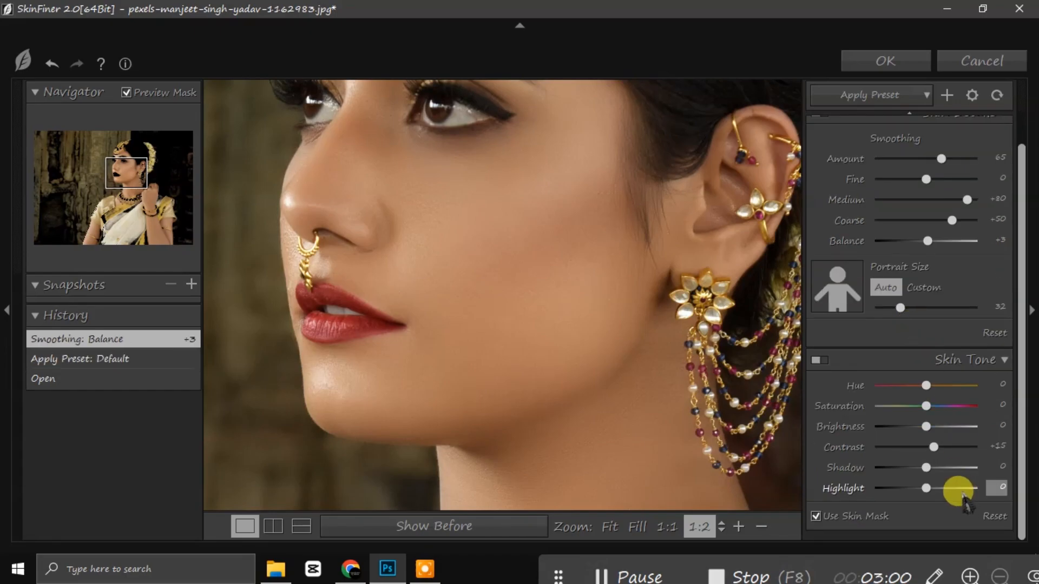
{"action": "left_click_drag", "start_coordinate": [925, 426], "coordinate": [933, 447]}
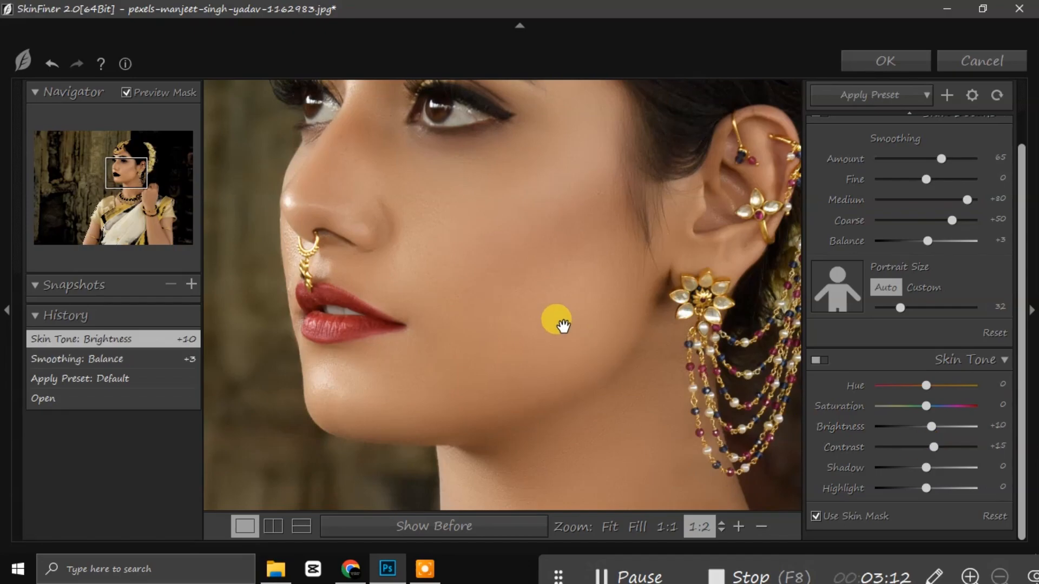
{"action": "left_click", "coordinate": [563, 325]}
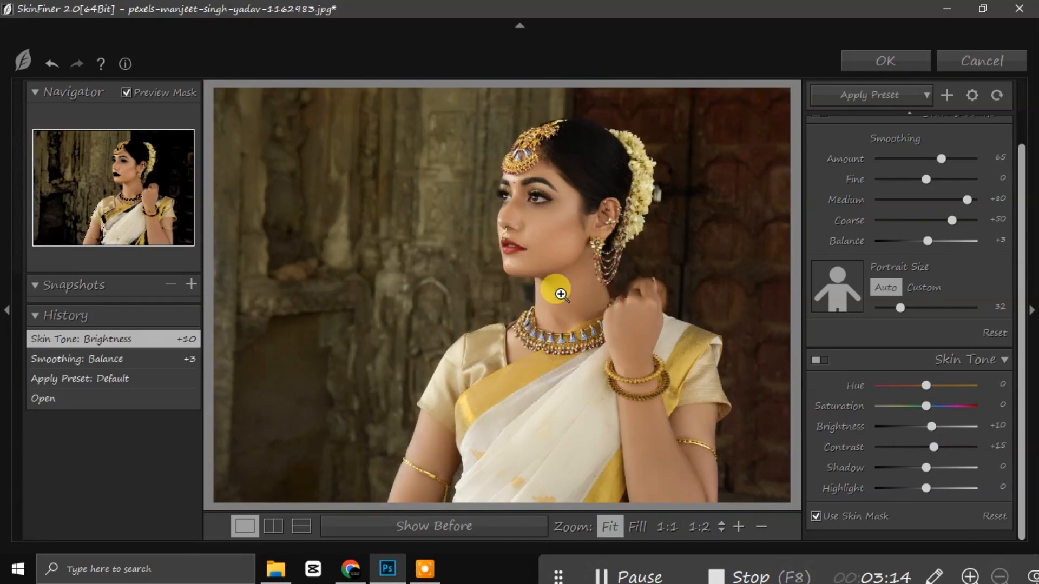
{"action": "left_click", "coordinate": [560, 268]}
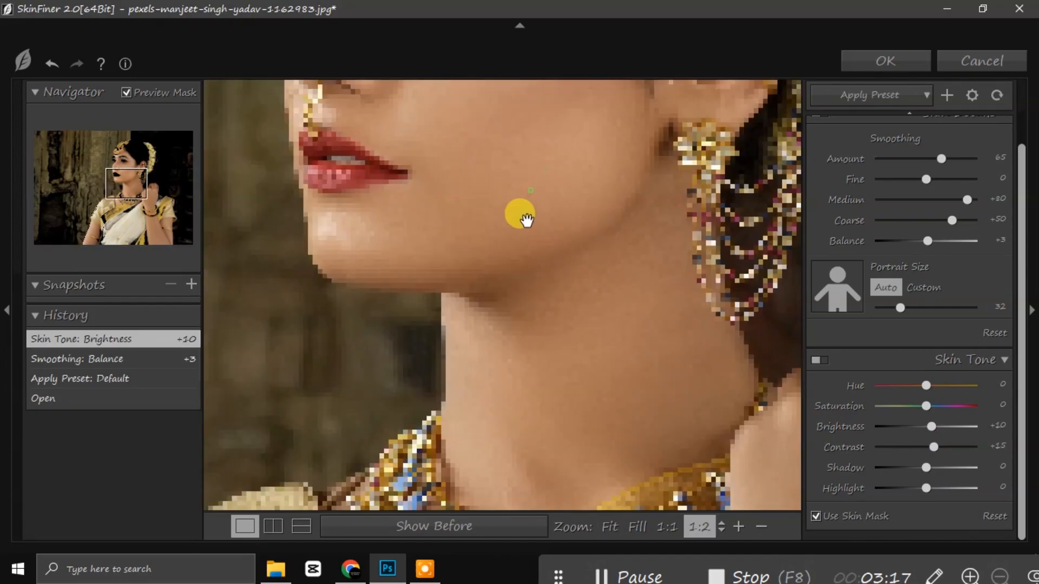
{"action": "left_click_drag", "start_coordinate": [440, 186], "coordinate": [480, 281]}
{"action": "left_click_drag", "start_coordinate": [479, 217], "coordinate": [496, 284]}
{"action": "left_click_drag", "start_coordinate": [584, 231], "coordinate": [489, 268]}
{"action": "left_click_drag", "start_coordinate": [584, 174], "coordinate": [551, 296]}
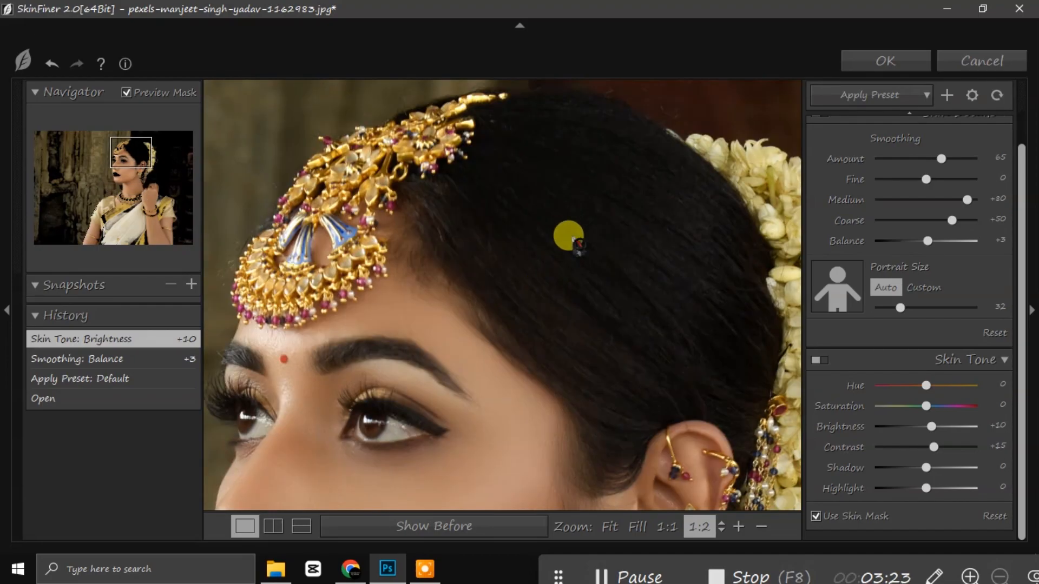
{"action": "scroll", "coordinate": [571, 246], "scroll_direction": "down", "scroll_amount": 2}
{"action": "left_click", "coordinate": [564, 306]}
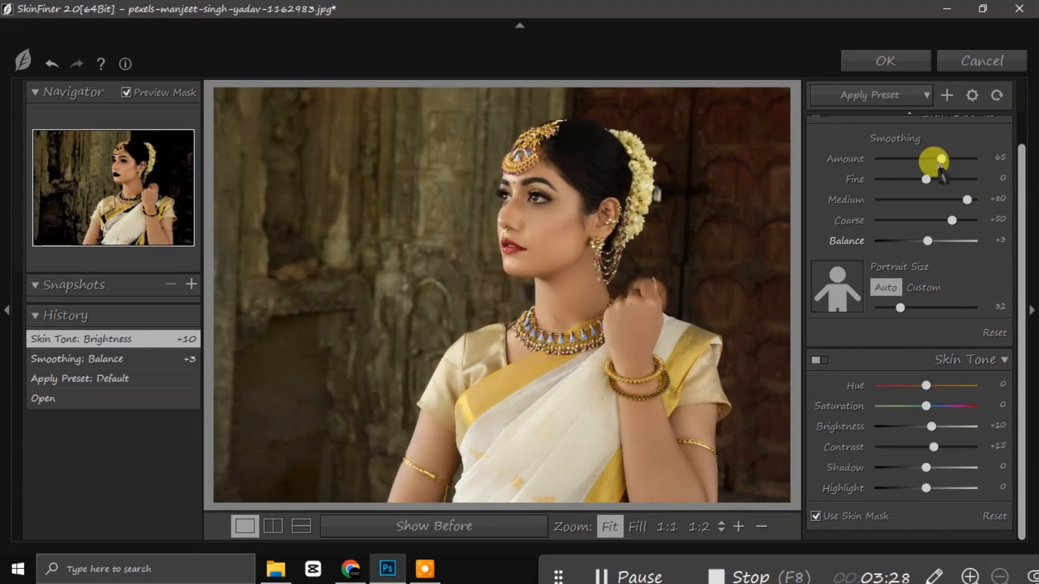
Step: Apply SkinFiner, fit the photo on screen and duplicate it as Background copy 2
{"action": "left_click", "coordinate": [885, 61]}
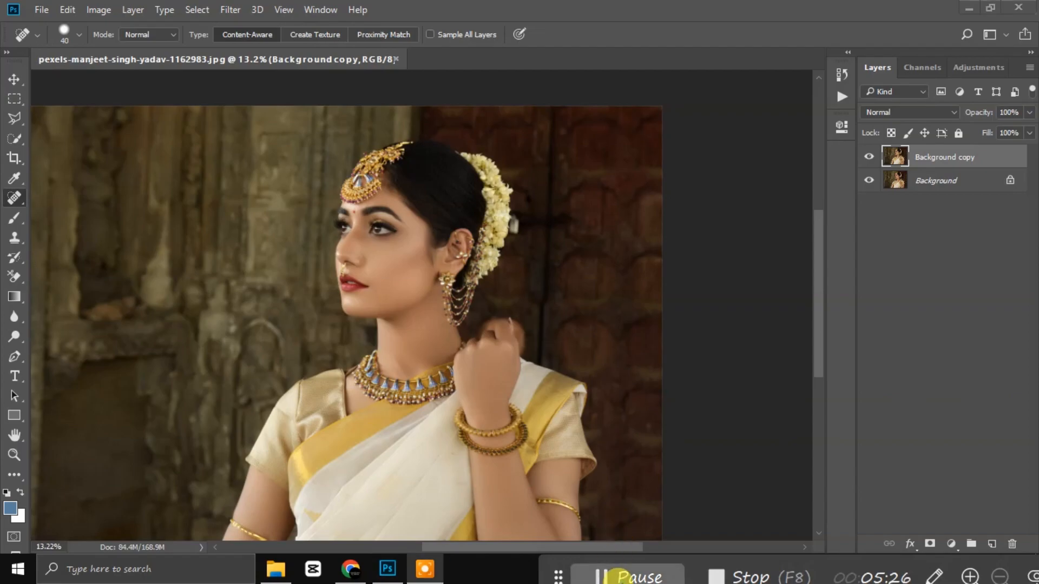
{"action": "key", "text": "ctrl+0"}
{"action": "left_click", "coordinate": [957, 156]}
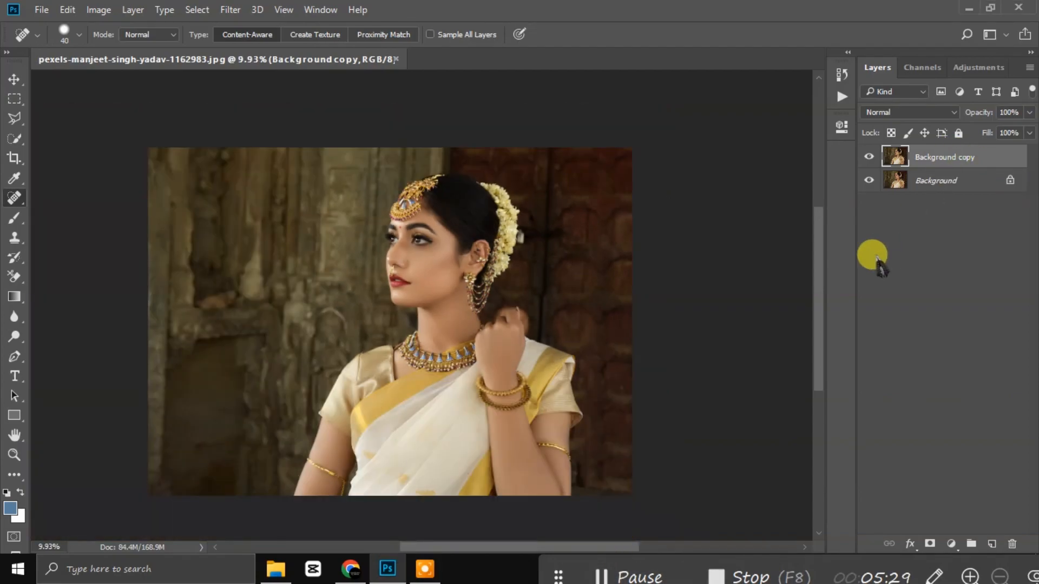
{"action": "key", "text": "ctrl+j"}
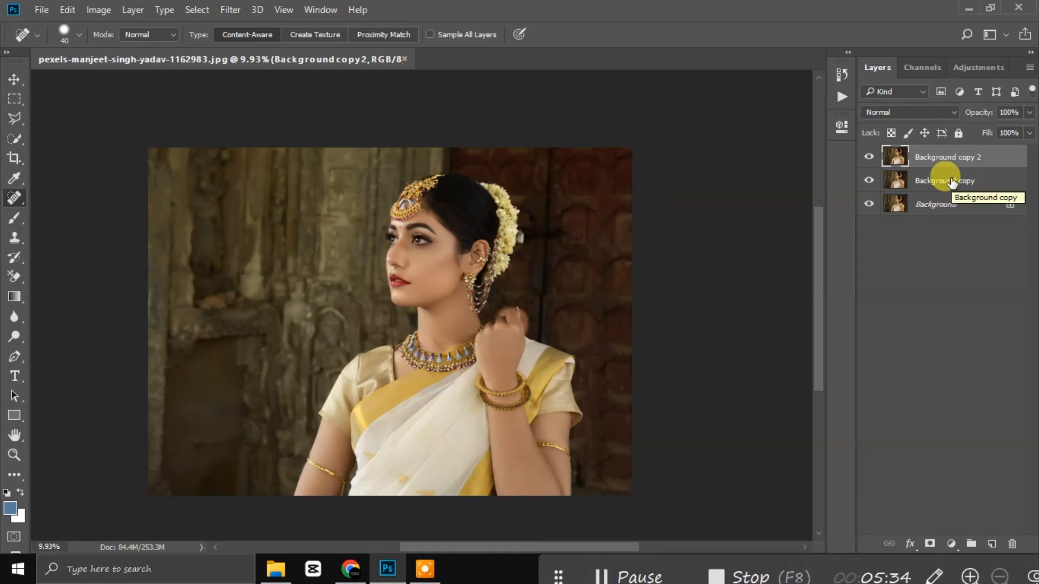
Step: Duplicate the layer again and rename the copies 'high pass' on top and 'blur' beneath
{"action": "key", "text": "ctrl+j"}
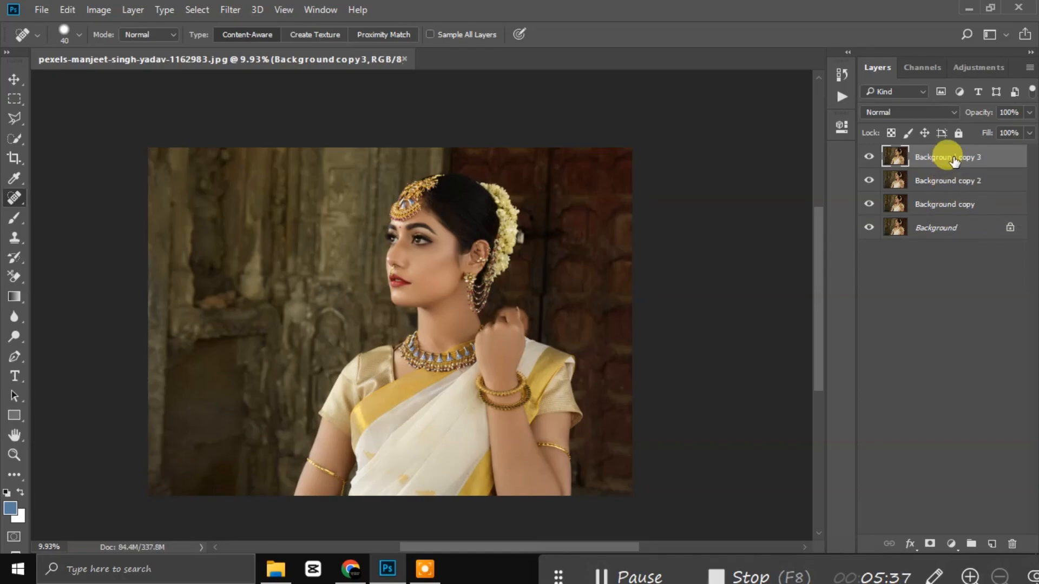
{"action": "double_click", "coordinate": [956, 157]}
{"action": "type", "text": "high pass"}
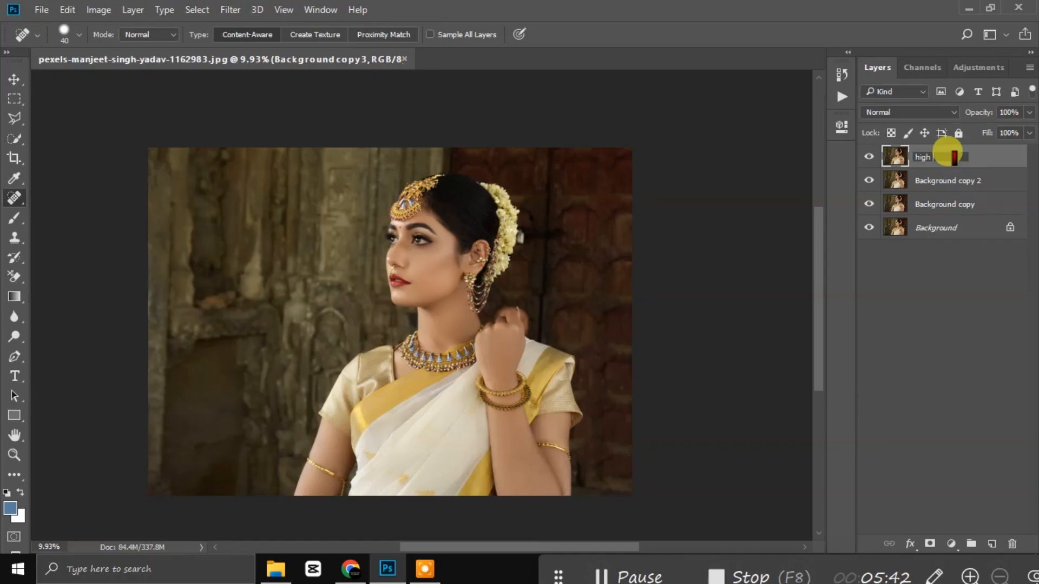
{"action": "key", "text": "Return"}
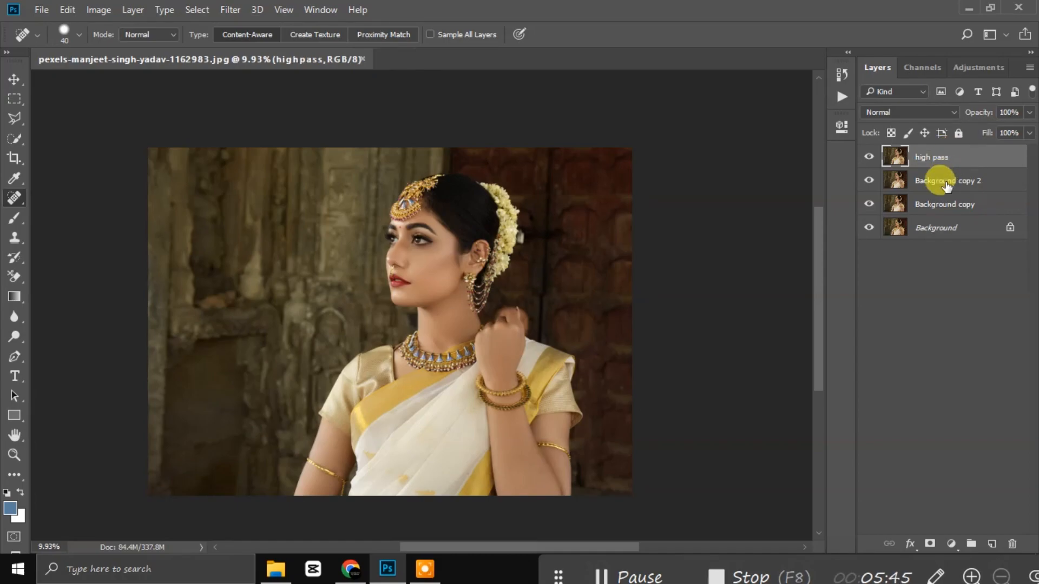
{"action": "double_click", "coordinate": [945, 180]}
{"action": "type", "text": "blur"}
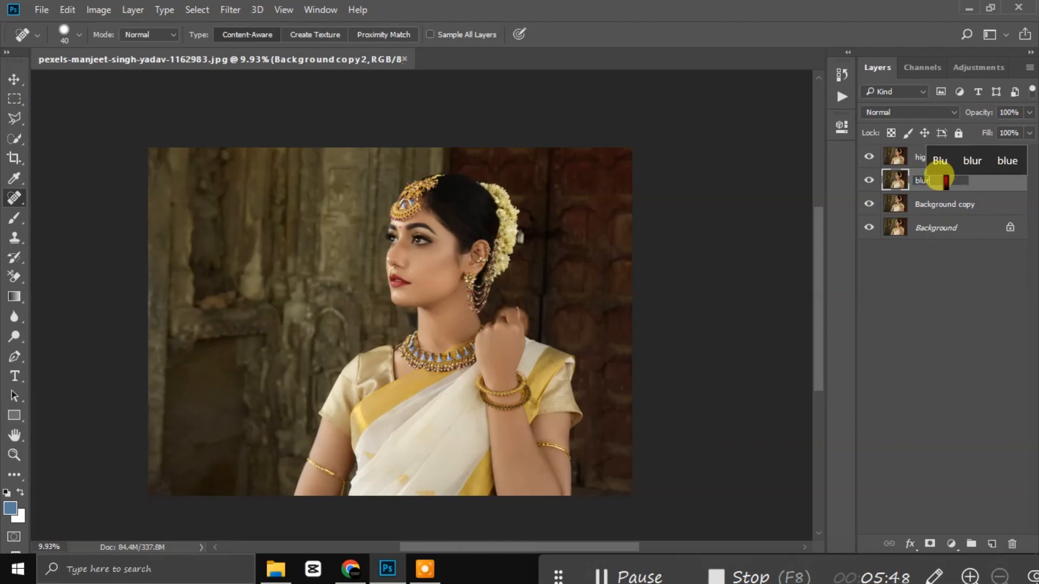
{"action": "key", "text": "Return"}
{"action": "left_click", "coordinate": [954, 293]}
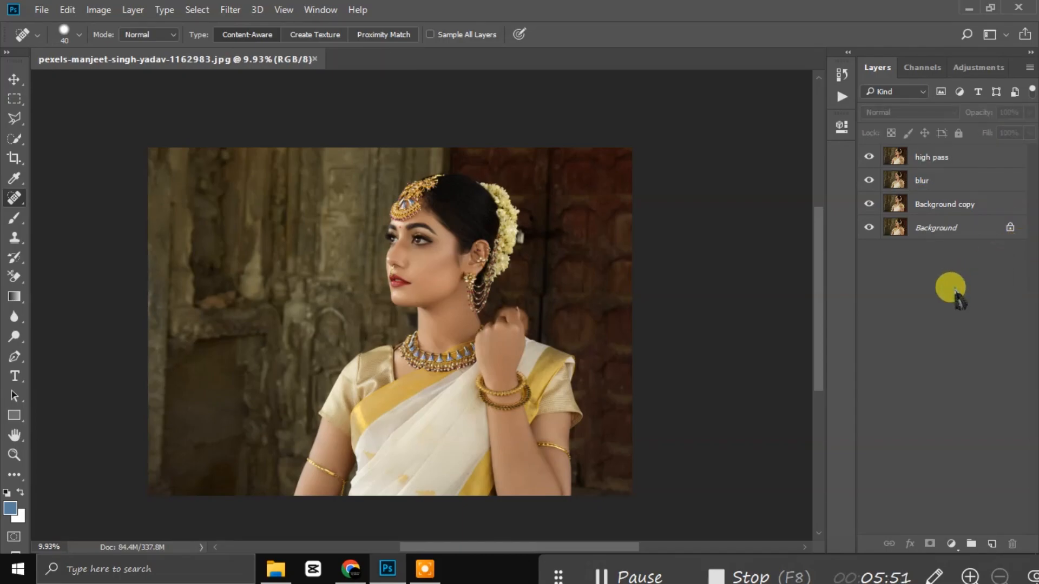
{"action": "left_click", "coordinate": [932, 157]}
Step: Apply a High Pass filter of about 2.1-pixel radius to the high pass layer
{"action": "left_click", "coordinate": [230, 10]}
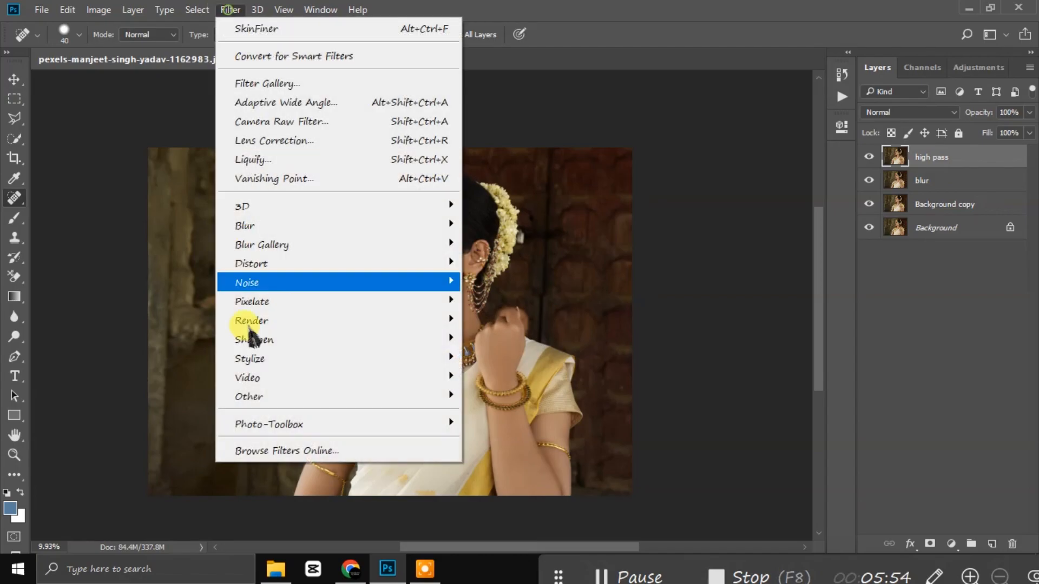
{"action": "mouse_move", "coordinate": [385, 398]}
{"action": "left_click", "coordinate": [493, 416]}
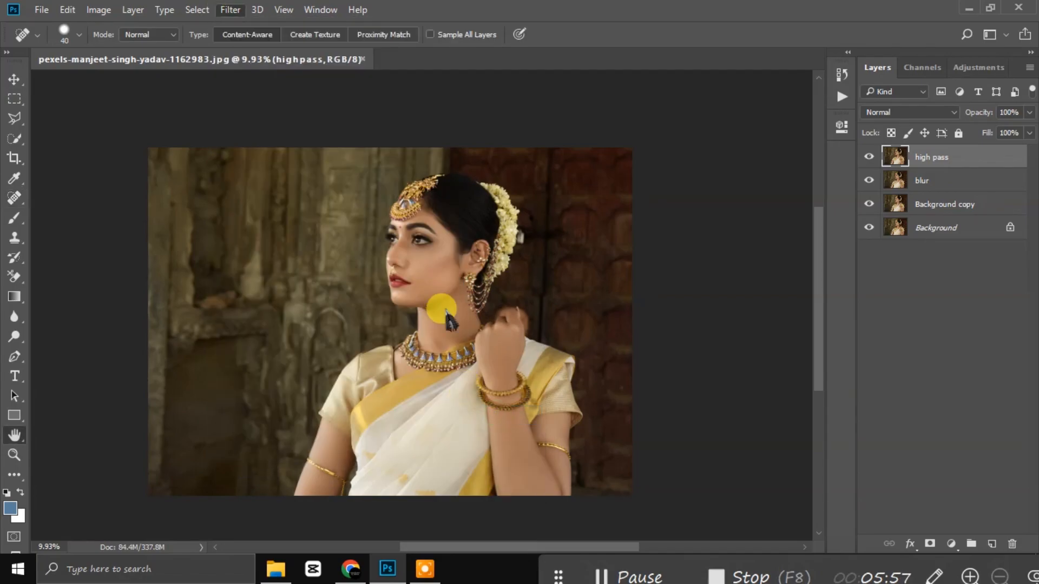
{"action": "left_click_drag", "start_coordinate": [515, 131], "coordinate": [739, 157]}
{"action": "left_click_drag", "start_coordinate": [676, 355], "coordinate": [661, 355]}
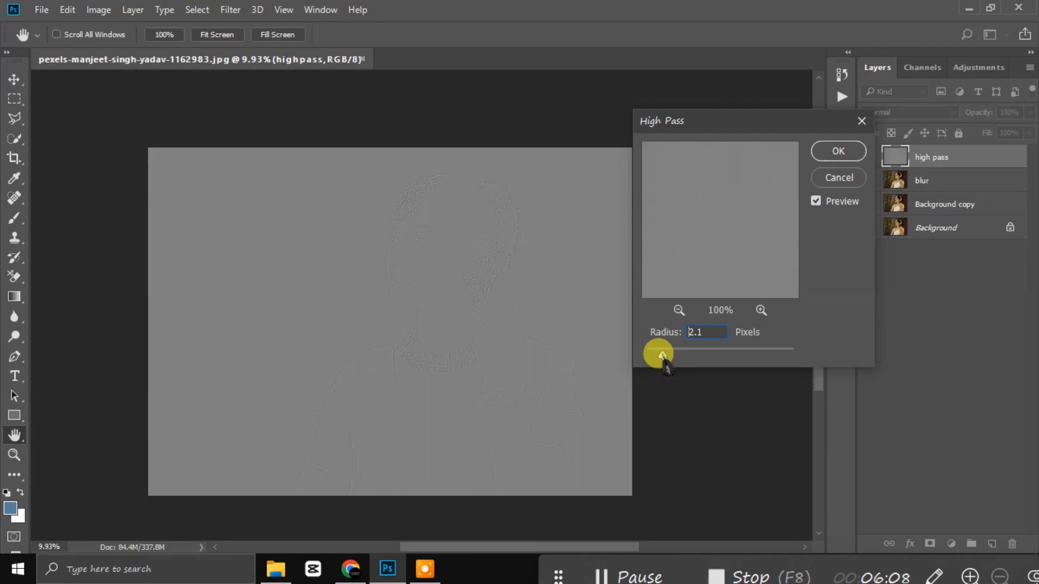
{"action": "left_click", "coordinate": [825, 152]}
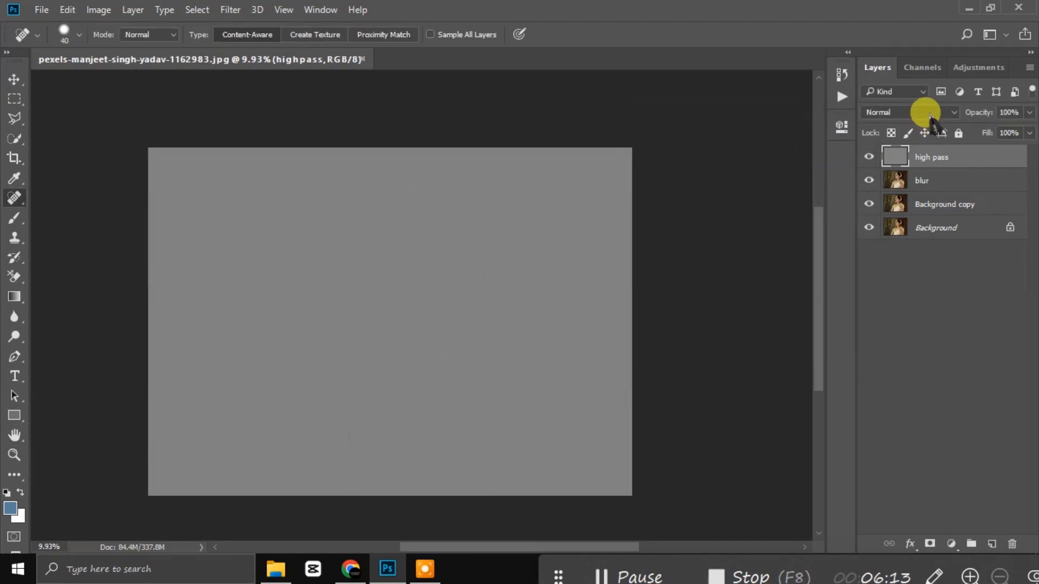
{"action": "left_click", "coordinate": [926, 179]}
Step: Soften the blur layer with a Gaussian Blur of about 6.6 pixels
{"action": "left_click", "coordinate": [232, 9]}
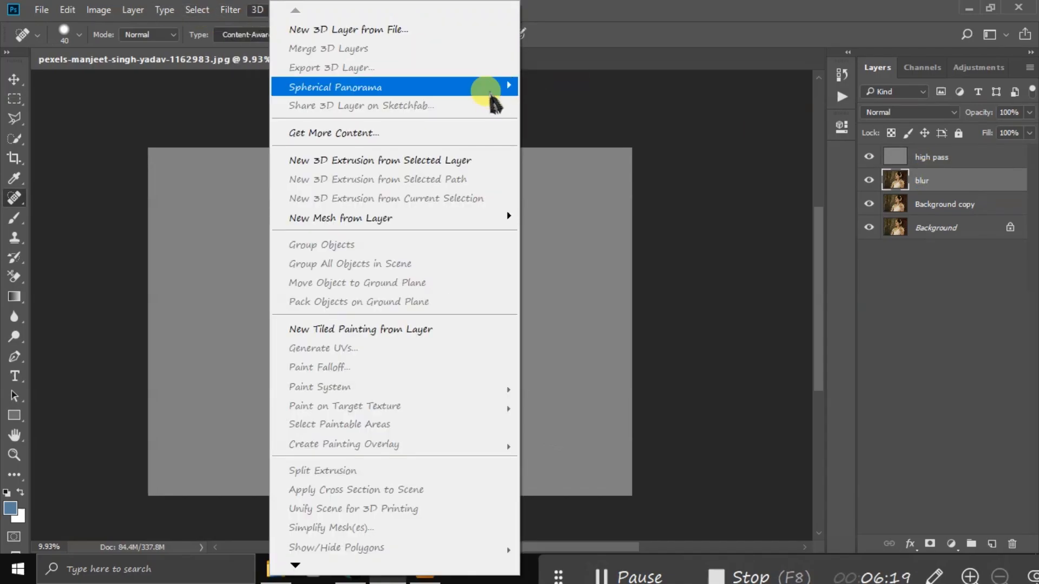
{"action": "left_click", "coordinate": [228, 10]}
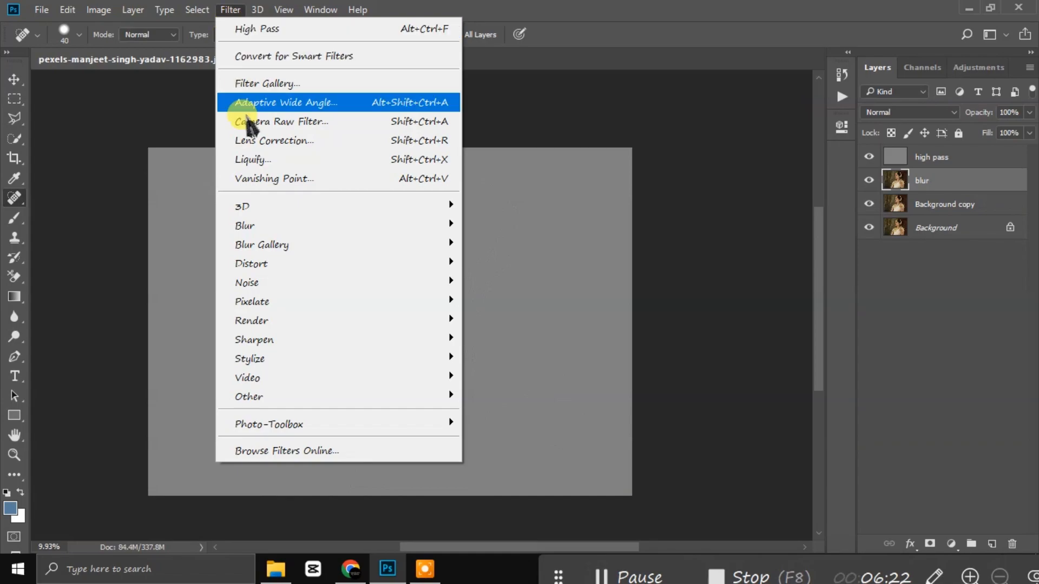
{"action": "mouse_move", "coordinate": [282, 225]}
{"action": "left_click", "coordinate": [512, 312]}
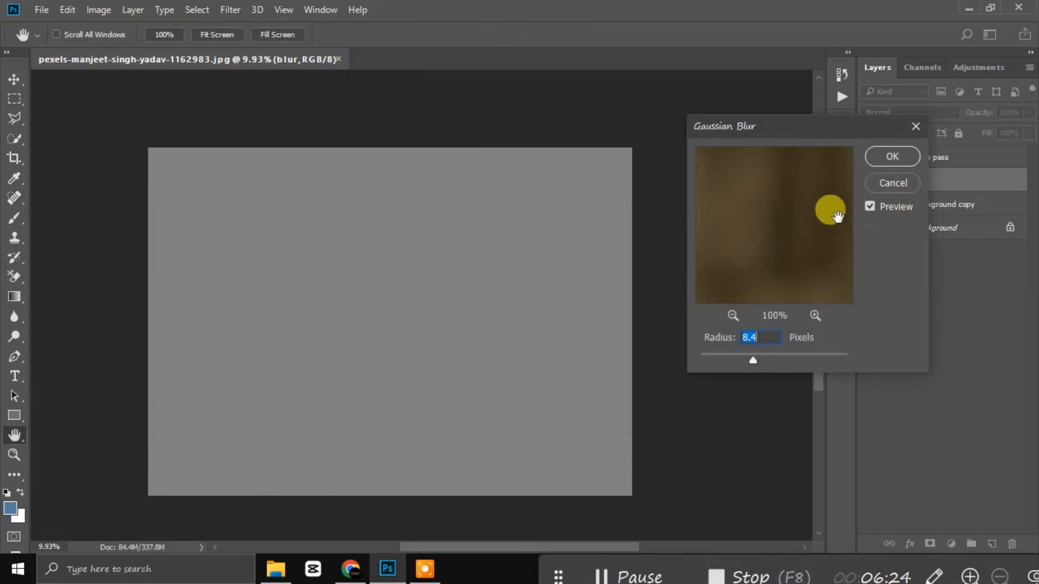
{"action": "left_click_drag", "start_coordinate": [816, 125], "coordinate": [771, 155]}
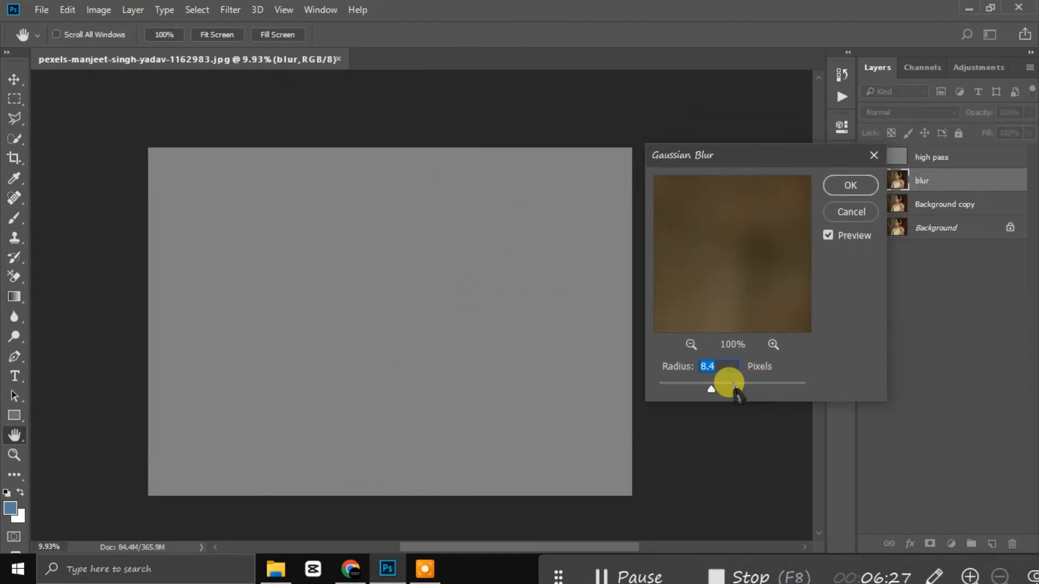
{"action": "left_click", "coordinate": [691, 344]}
{"action": "left_click", "coordinate": [691, 345]}
{"action": "left_click", "coordinate": [691, 345]}
{"action": "left_click_drag", "start_coordinate": [737, 260], "coordinate": [688, 305]}
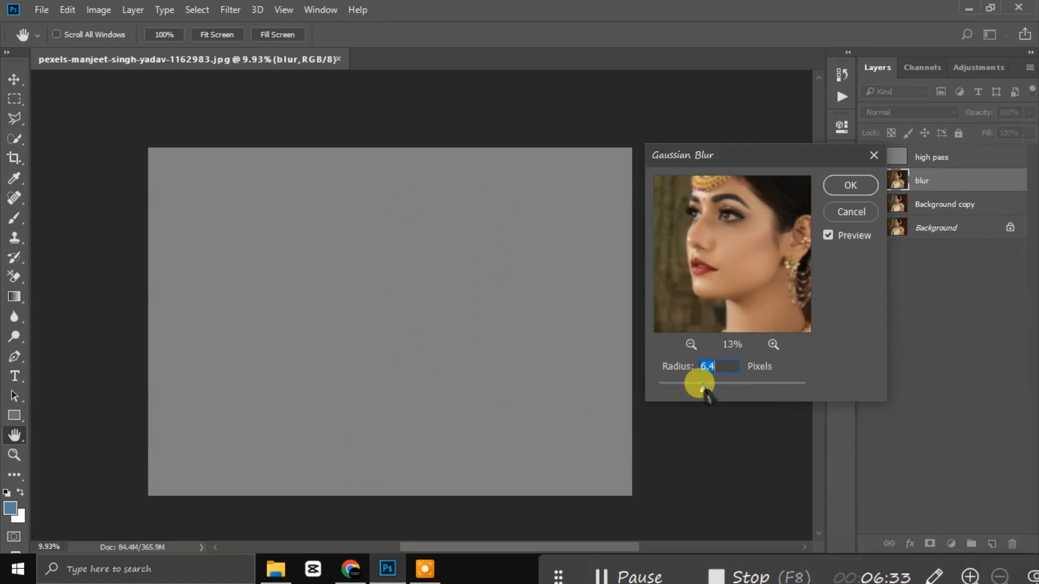
{"action": "left_click_drag", "start_coordinate": [699, 386], "coordinate": [705, 389]}
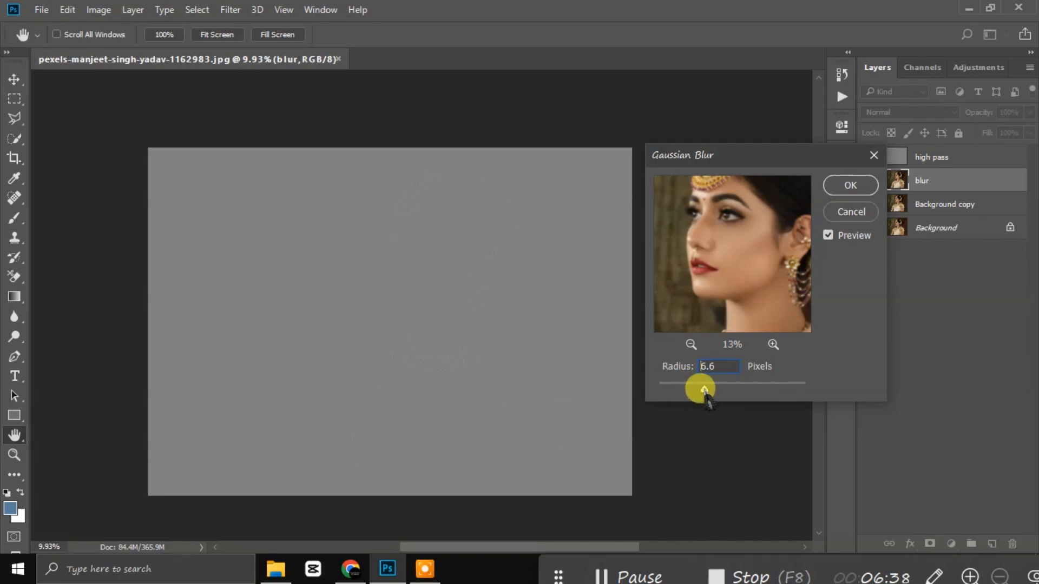
{"action": "left_click", "coordinate": [842, 183]}
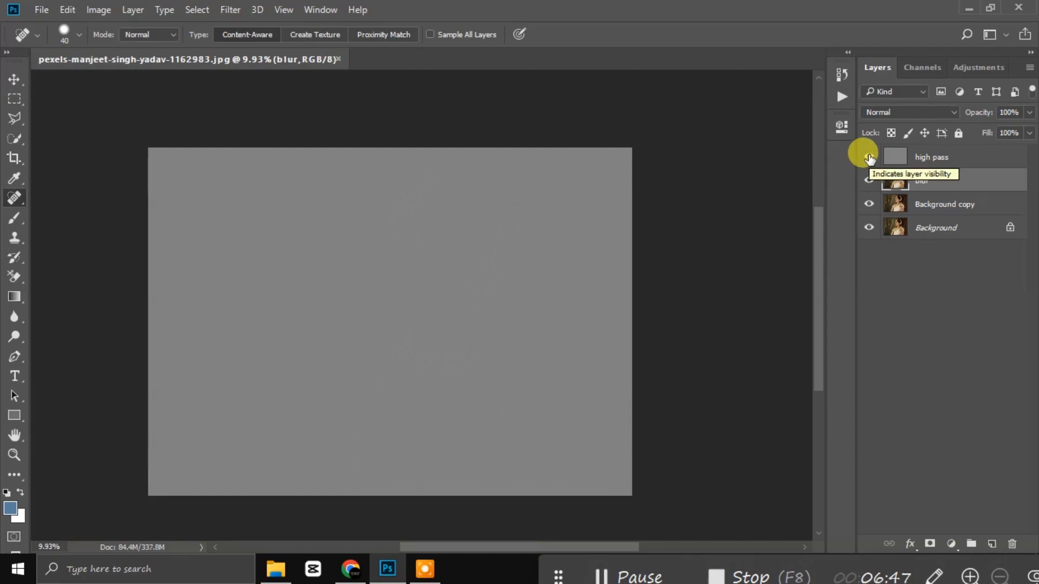
Step: Hide the high pass layer and set the Lasso tool's feather to 15 px
{"action": "left_click", "coordinate": [869, 158]}
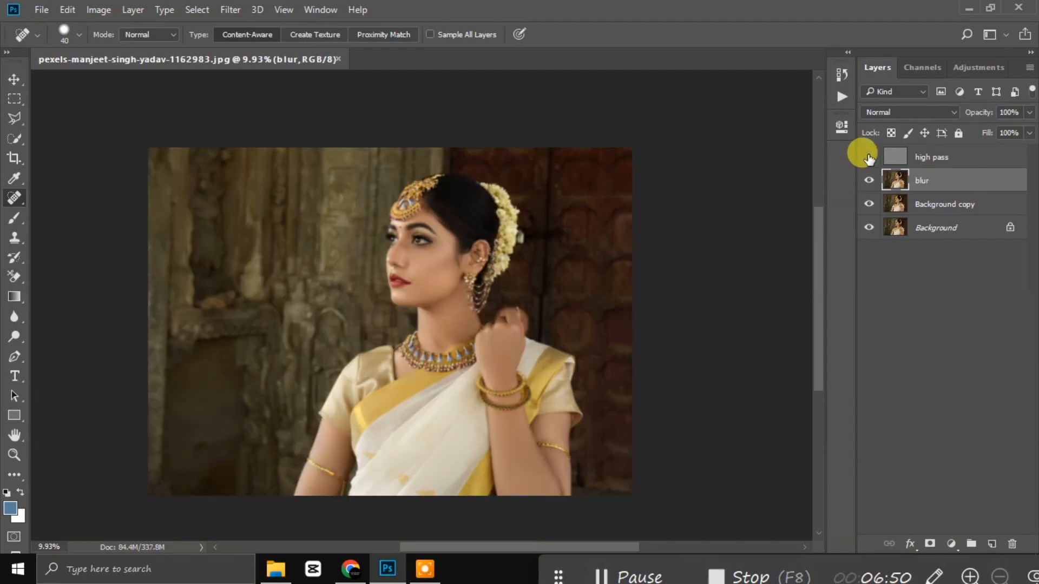
{"action": "scroll", "coordinate": [421, 260], "scroll_direction": "up", "scroll_amount": 8}
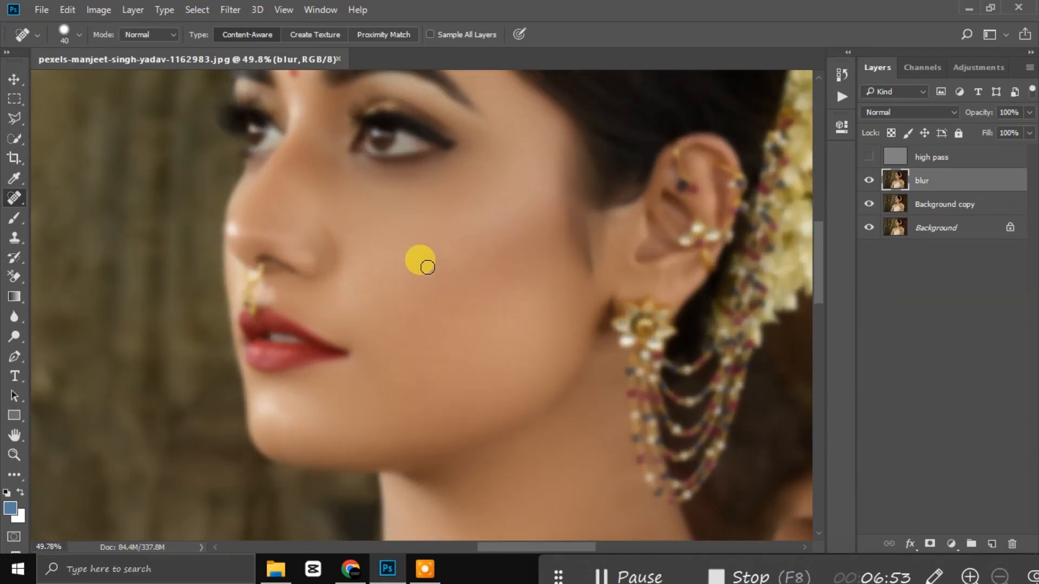
{"action": "scroll", "coordinate": [423, 263], "scroll_direction": "up", "scroll_amount": 1}
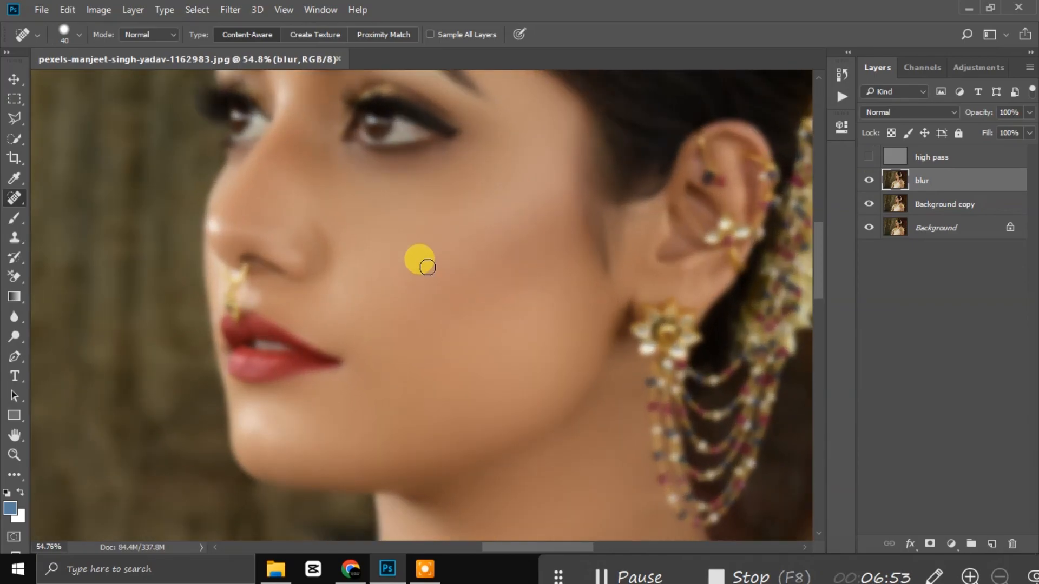
{"action": "right_click", "coordinate": [16, 128]}
{"action": "left_click", "coordinate": [76, 115]}
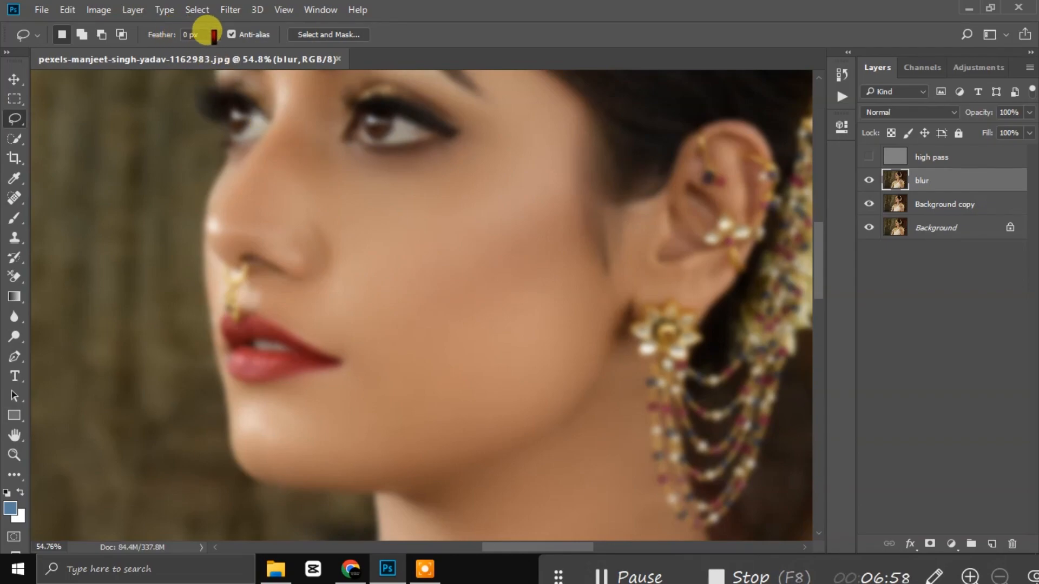
{"action": "left_click", "coordinate": [187, 34]}
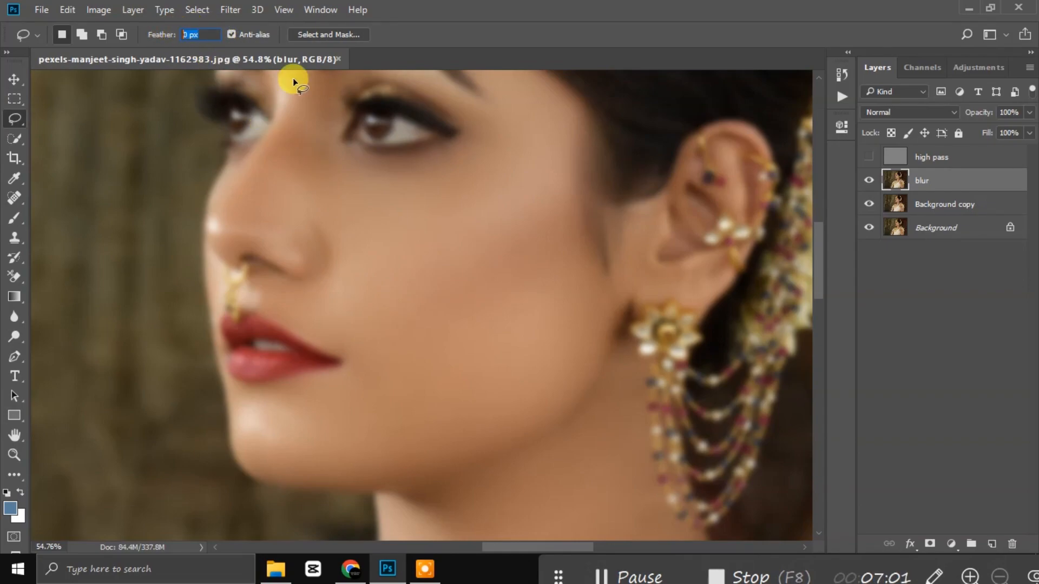
{"action": "type", "text": "15"}
{"action": "key", "text": "Return"}
Step: Lasso the cheek from beside the eye around the jaw and feather the selection
{"action": "left_click_drag", "start_coordinate": [347, 177], "coordinate": [341, 260]}
{"action": "mouse_move", "coordinate": [349, 371]}
{"action": "left_mouse_down"}
{"action": "mouse_move", "coordinate": [356, 437]}
{"action": "mouse_move", "coordinate": [452, 448]}
{"action": "mouse_move", "coordinate": [511, 391]}
{"action": "mouse_move", "coordinate": [542, 330]}
{"action": "mouse_move", "coordinate": [558, 212]}
{"action": "left_mouse_up"}
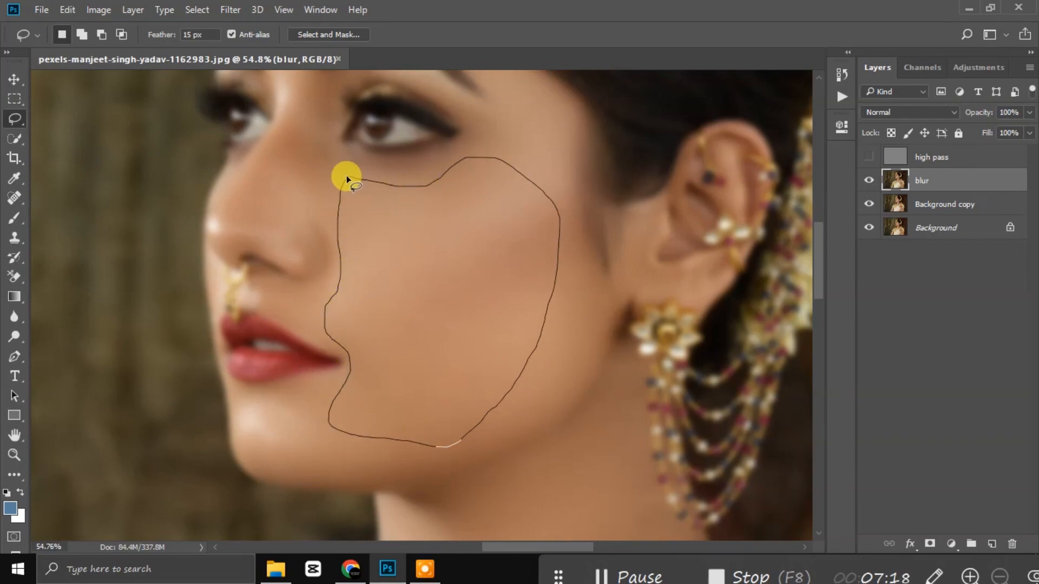
{"action": "left_click_drag", "start_coordinate": [346, 176], "coordinate": [347, 177]}
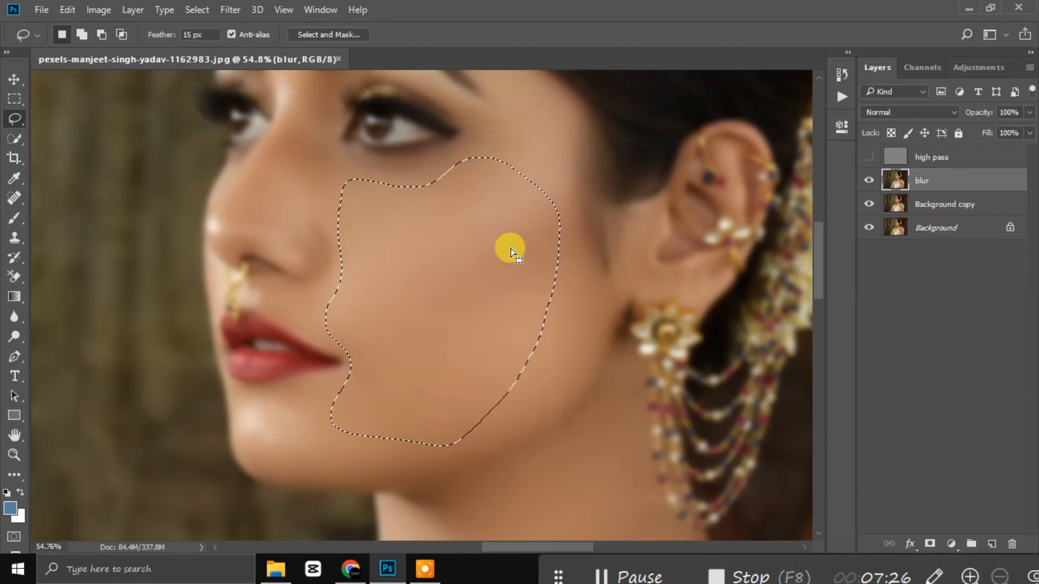
{"action": "right_click", "coordinate": [491, 267]}
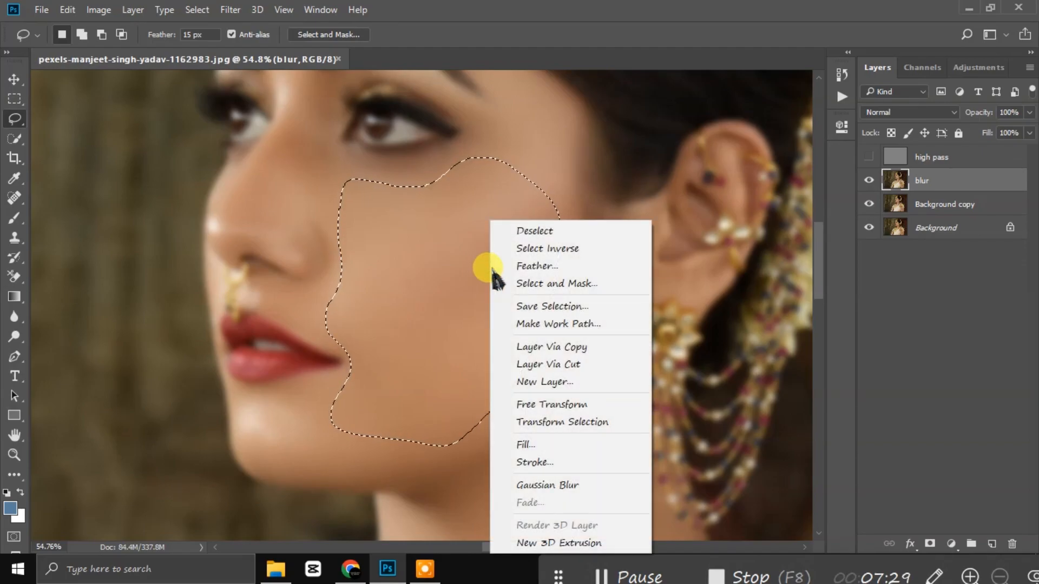
{"action": "left_click", "coordinate": [535, 266]}
{"action": "left_click", "coordinate": [603, 191]}
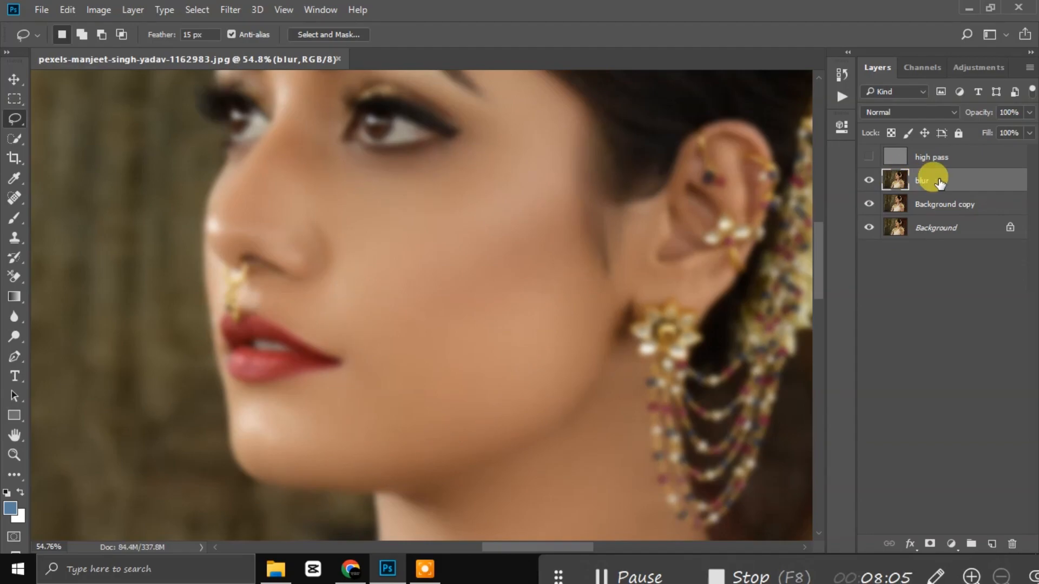
Step: Apply a weak 0.6-pixel Gaussian Blur to the blur layer
{"action": "left_click", "coordinate": [230, 11]}
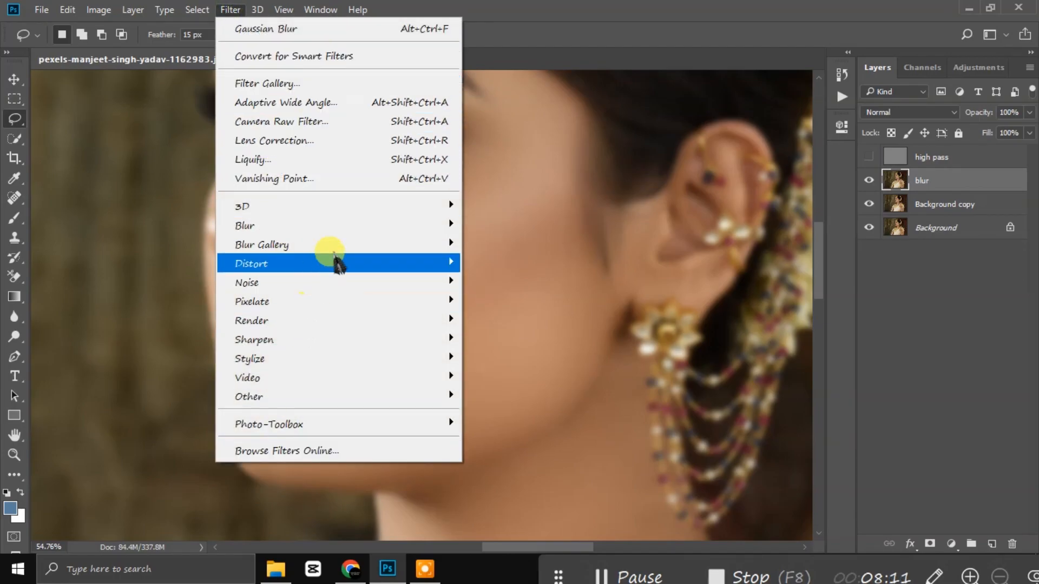
{"action": "mouse_move", "coordinate": [336, 225]}
{"action": "left_click", "coordinate": [517, 299]}
{"action": "left_click_drag", "start_coordinate": [740, 398], "coordinate": [615, 389]}
{"action": "left_click", "coordinate": [860, 193]}
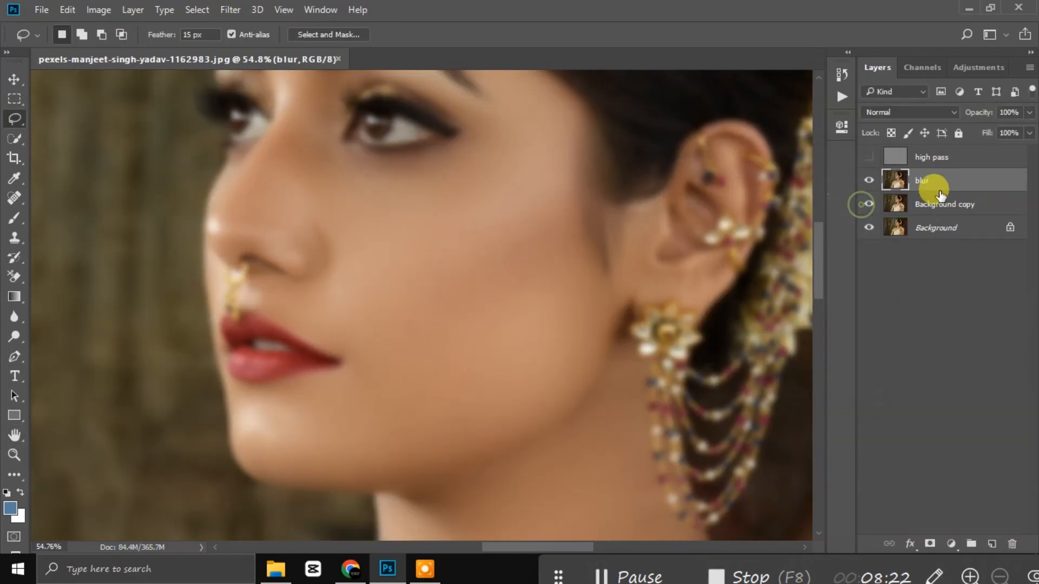
Step: Delete the old blur layer, duplicate Background copy and name it 'blur'
{"action": "key", "text": "Delete"}
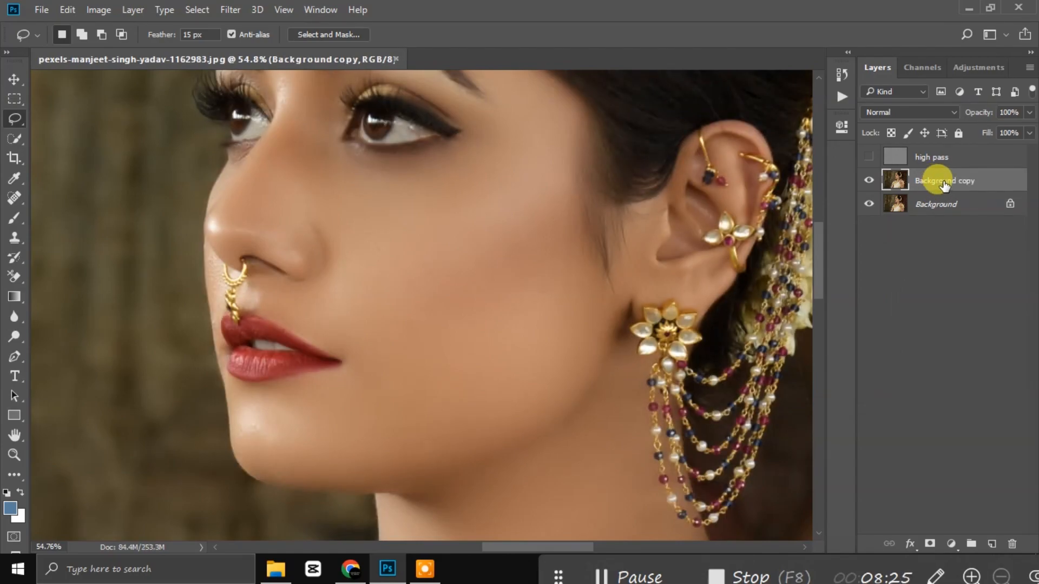
{"action": "key", "text": "ctrl+j"}
{"action": "double_click", "coordinate": [944, 181]}
{"action": "type", "text": "blur"}
{"action": "key", "text": "Return"}
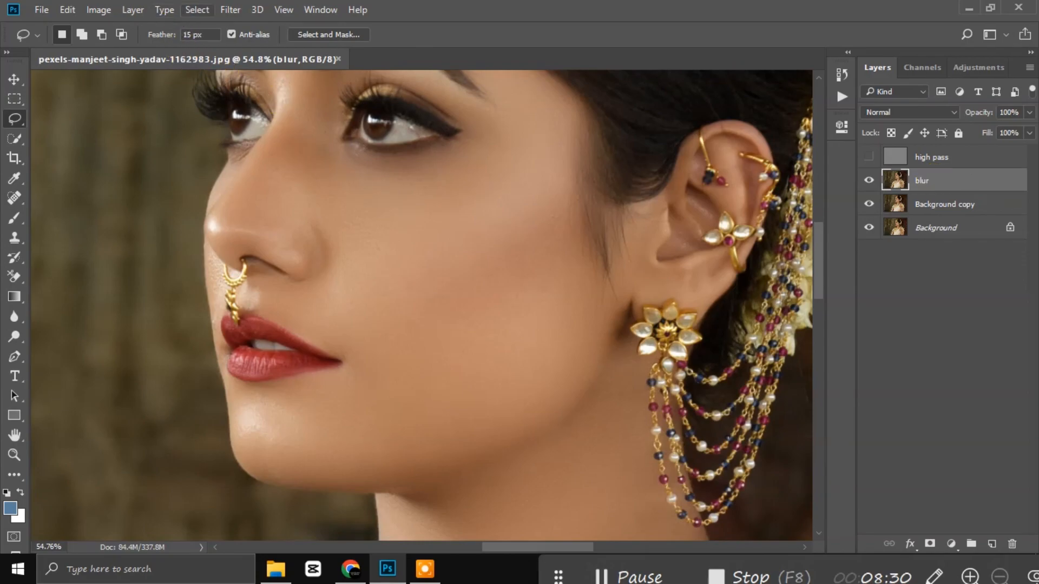
Step: Give the new blur layer a Gaussian Blur of about 1 pixel
{"action": "left_click", "coordinate": [229, 11]}
{"action": "mouse_move", "coordinate": [331, 250]}
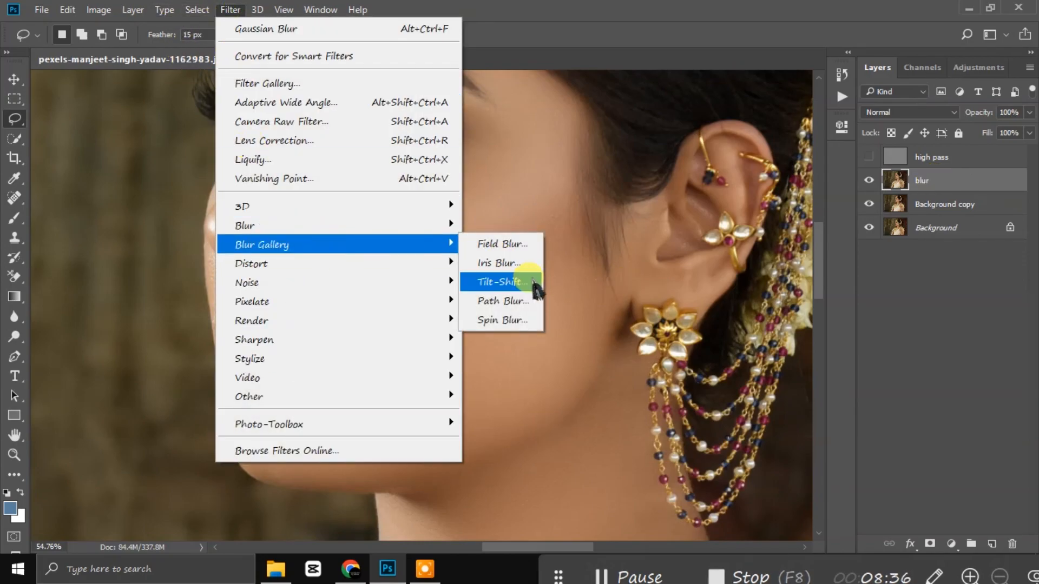
{"action": "mouse_move", "coordinate": [336, 226]}
{"action": "left_click", "coordinate": [524, 297]}
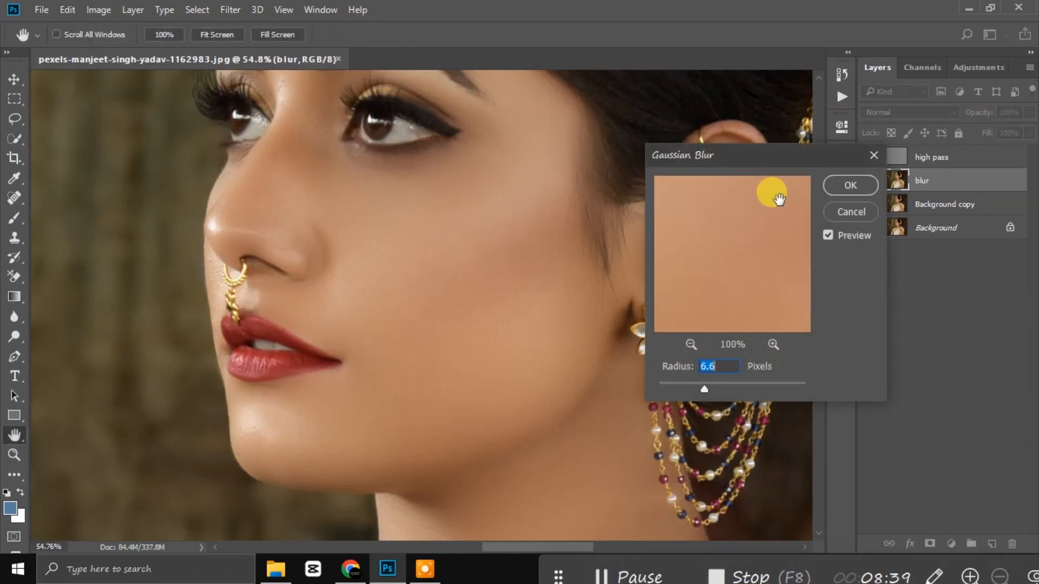
{"action": "left_click_drag", "start_coordinate": [704, 389], "coordinate": [669, 389]}
{"action": "left_click", "coordinate": [665, 386]}
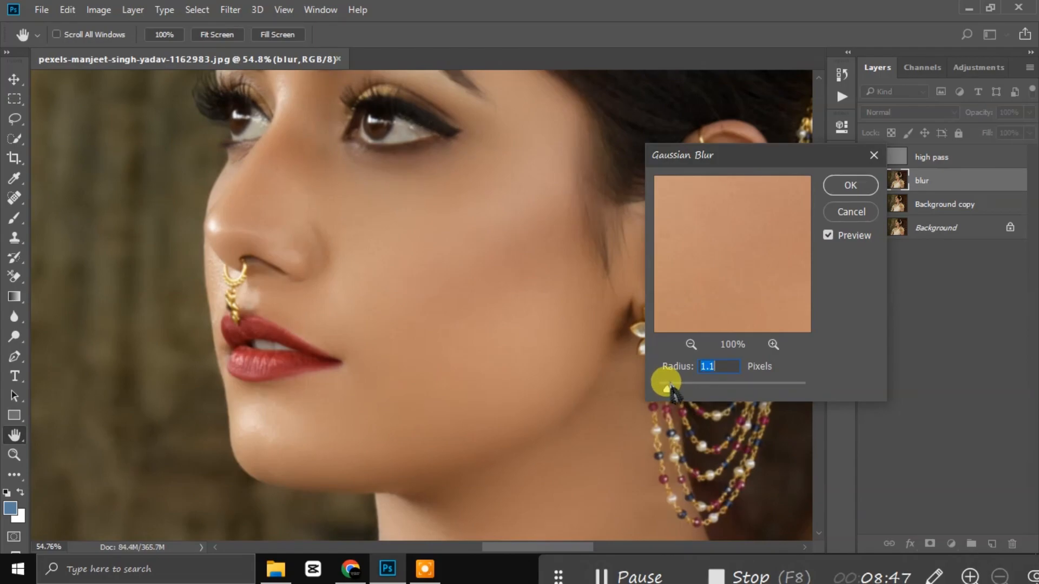
{"action": "left_click", "coordinate": [852, 182]}
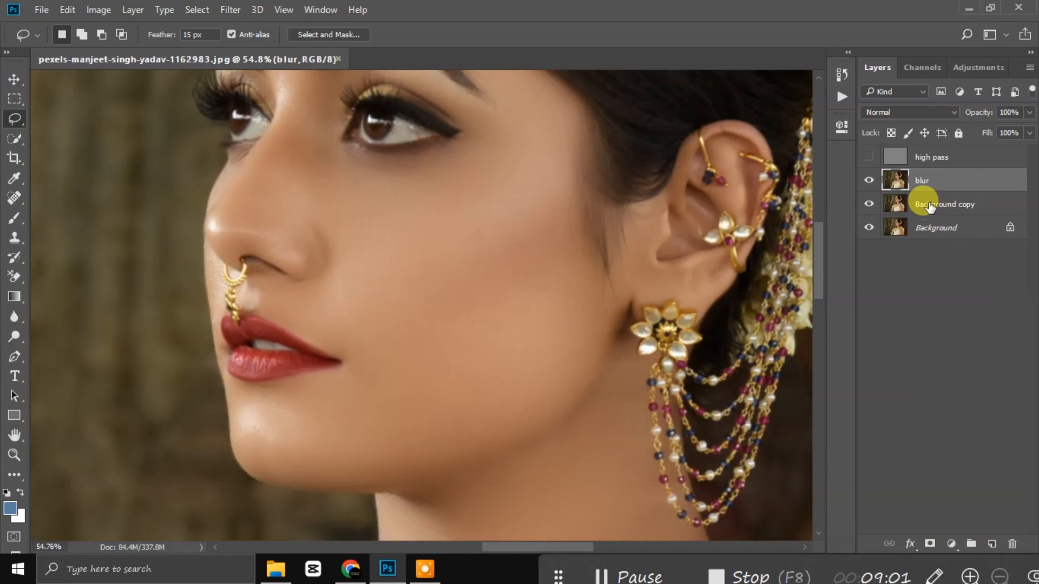
{"action": "left_click", "coordinate": [870, 157]}
Step: Hide the high pass layer, lasso the cheek and blur it with a 2.9-pixel Gaussian Blur
{"action": "left_click", "coordinate": [870, 157]}
{"action": "left_click_drag", "start_coordinate": [355, 194], "coordinate": [504, 164]}
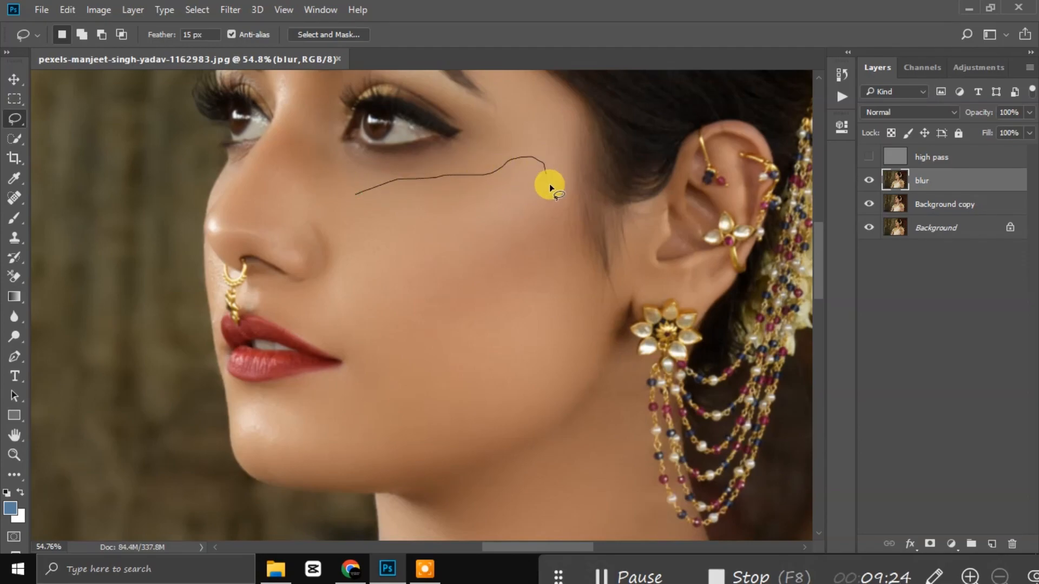
{"action": "mouse_move", "coordinate": [559, 343]}
{"action": "left_mouse_down"}
{"action": "mouse_move", "coordinate": [457, 445]}
{"action": "mouse_move", "coordinate": [331, 453]}
{"action": "mouse_move", "coordinate": [335, 406]}
{"action": "mouse_move", "coordinate": [366, 351]}
{"action": "mouse_move", "coordinate": [339, 248]}
{"action": "mouse_move", "coordinate": [357, 193]}
{"action": "left_mouse_up"}
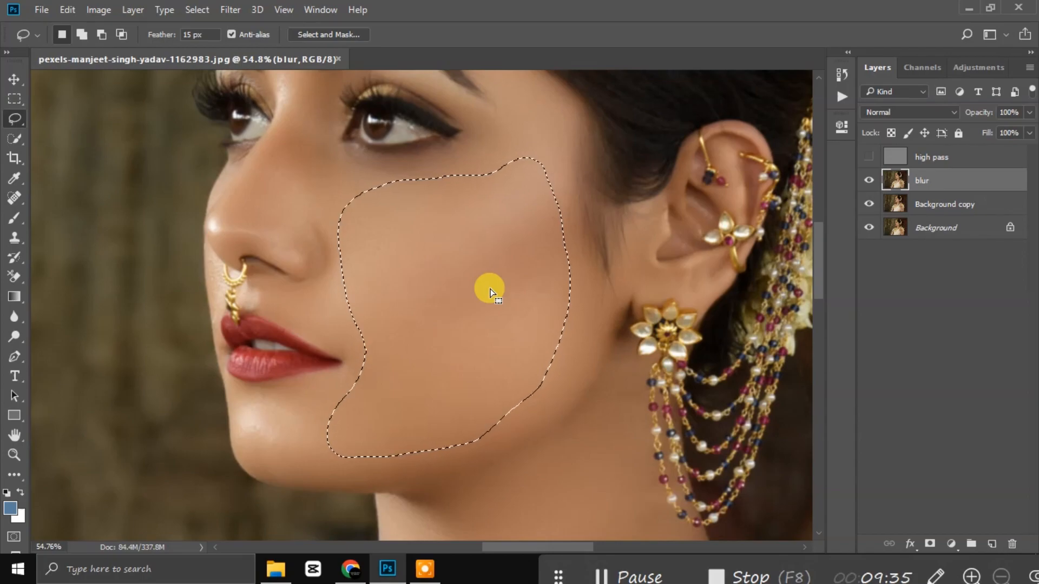
{"action": "left_click", "coordinate": [230, 9]}
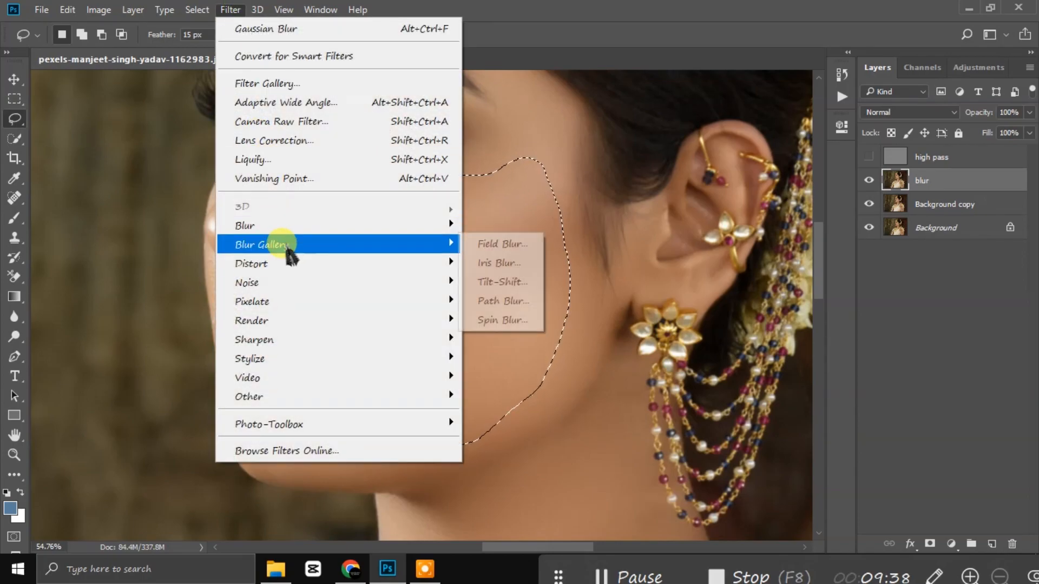
{"action": "left_click", "coordinate": [289, 233]}
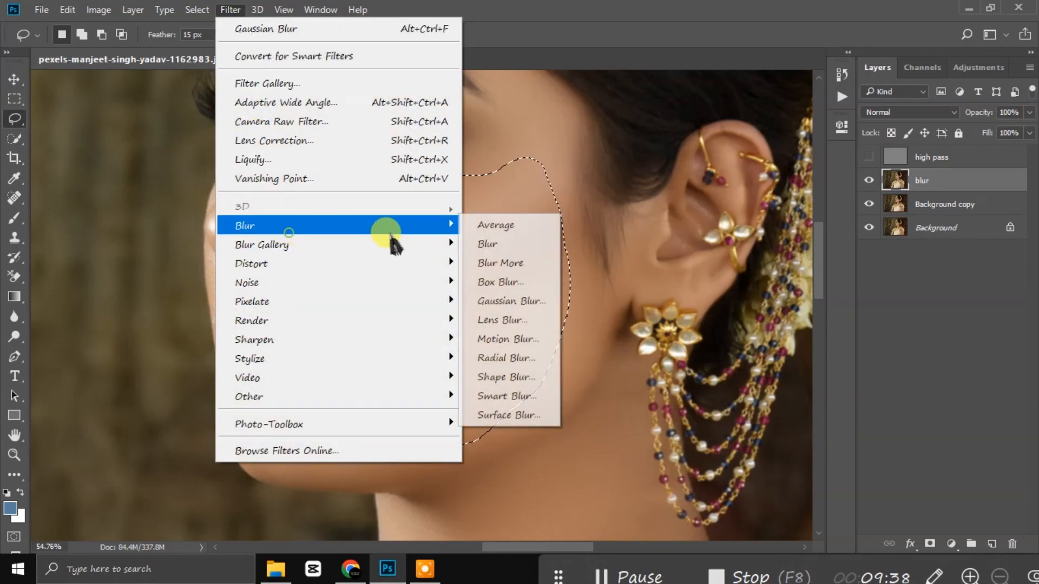
{"action": "left_click", "coordinate": [530, 312]}
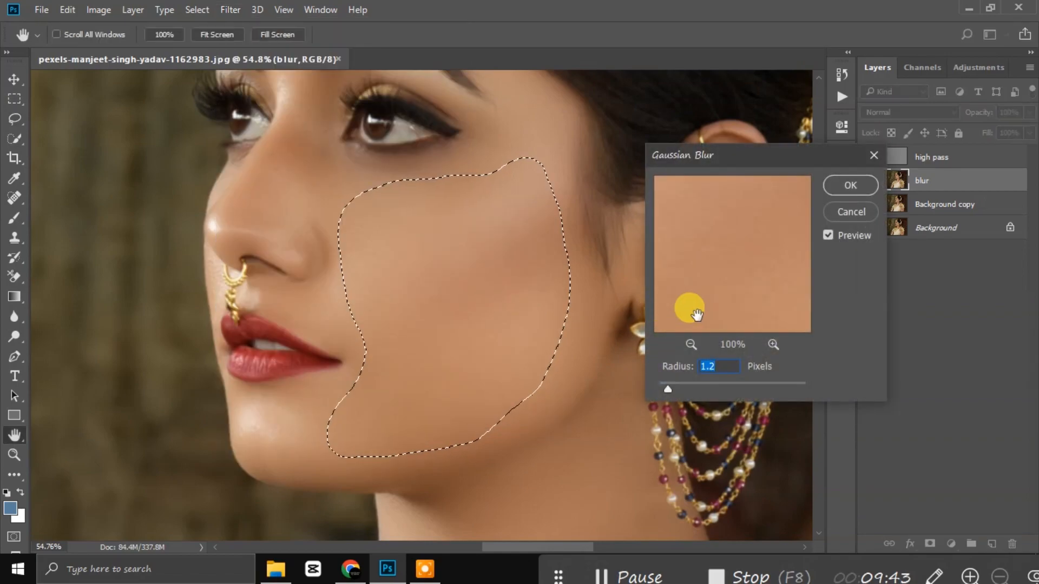
{"action": "mouse_move", "coordinate": [675, 389]}
{"action": "left_mouse_down"}
{"action": "mouse_move", "coordinate": [706, 382]}
{"action": "mouse_move", "coordinate": [683, 393]}
{"action": "left_mouse_up"}
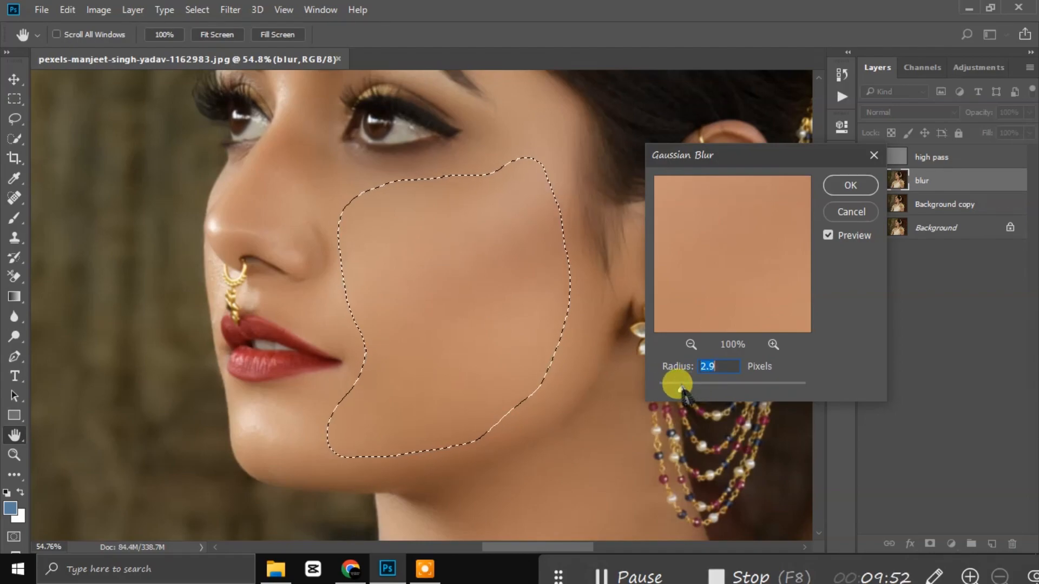
{"action": "left_click", "coordinate": [850, 186]}
Step: Drop the cheek selection and lasso the skin beside the nose, below the eye
{"action": "key", "text": "ctrl+d"}
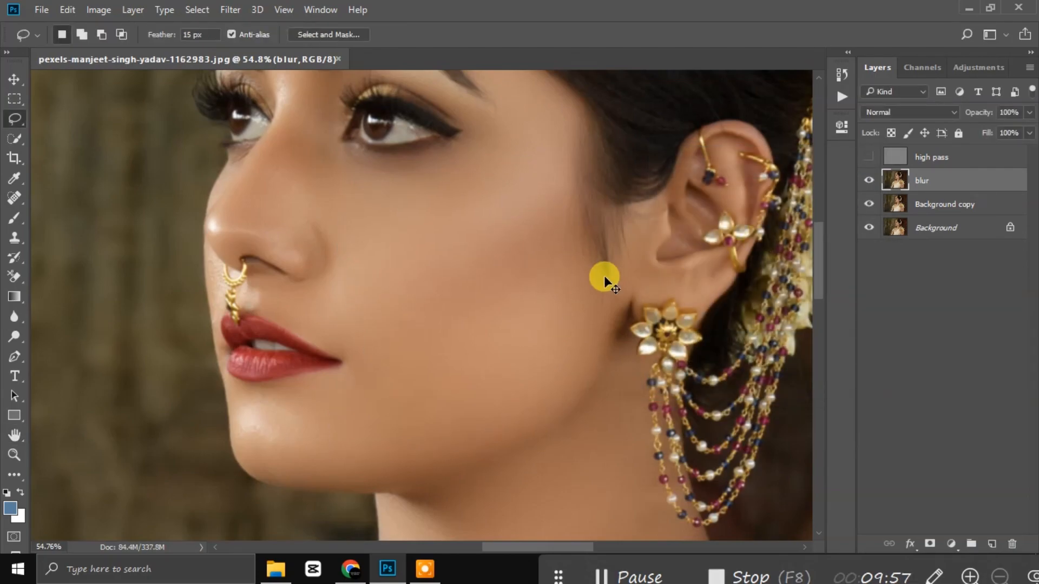
{"action": "scroll", "coordinate": [549, 363], "scroll_direction": "down", "scroll_amount": 3}
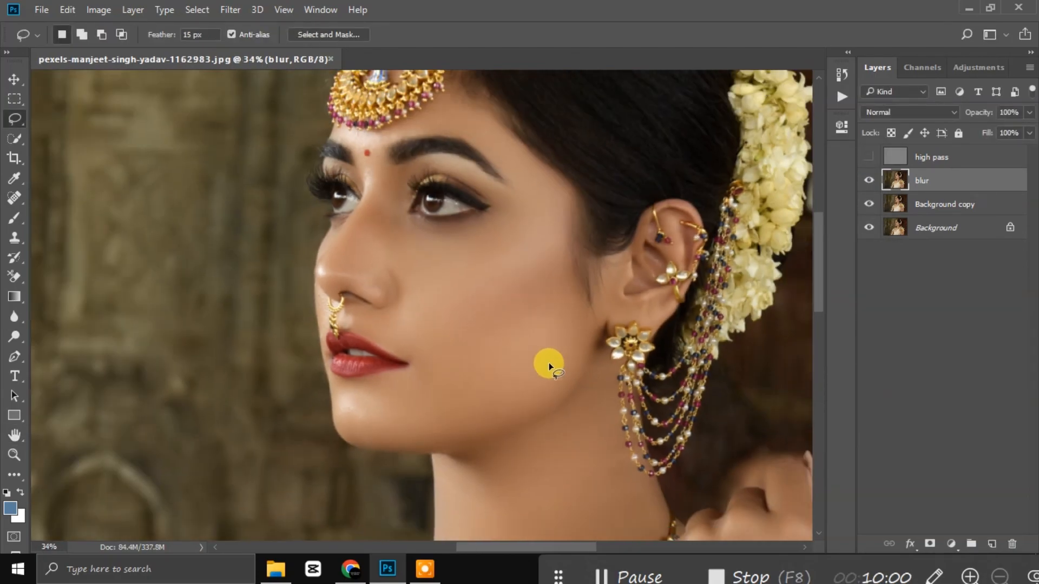
{"action": "scroll", "coordinate": [545, 300], "scroll_direction": "up", "scroll_amount": 5}
{"action": "scroll", "coordinate": [299, 241], "scroll_direction": "down", "scroll_amount": 2}
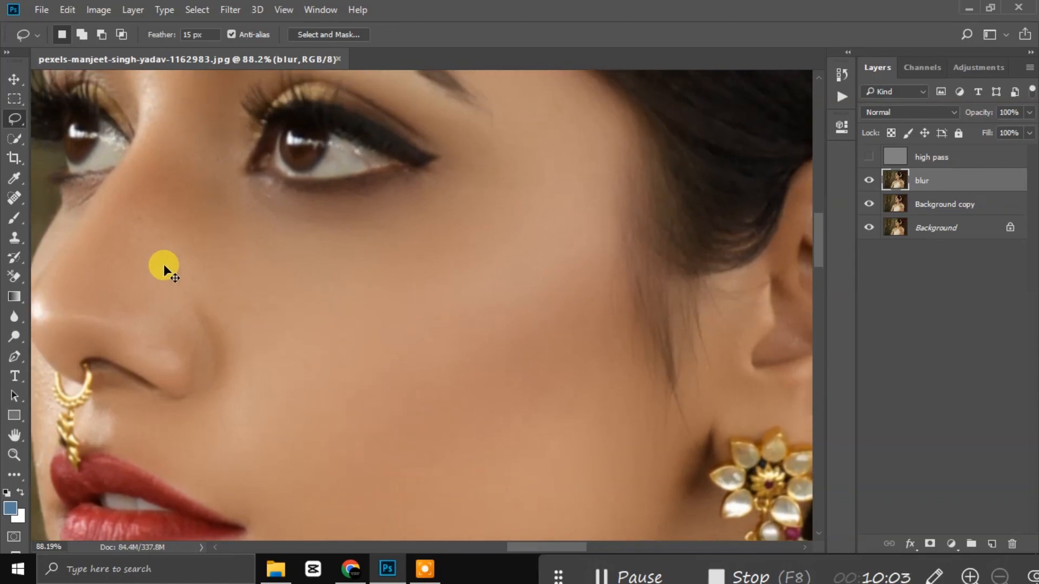
{"action": "scroll", "coordinate": [163, 264], "scroll_direction": "up", "scroll_amount": 2}
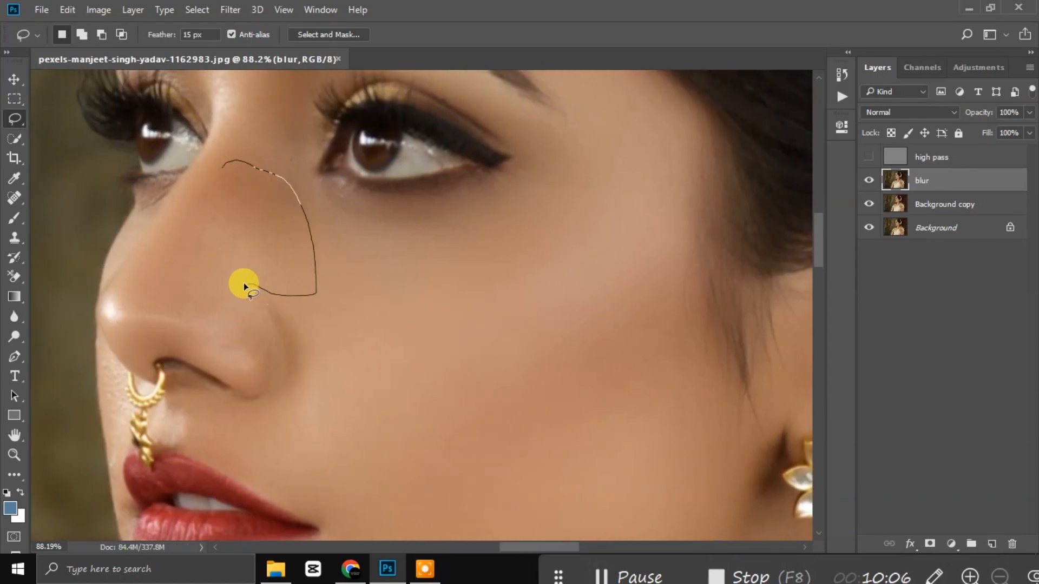
{"action": "left_click_drag", "start_coordinate": [221, 162], "coordinate": [221, 163]}
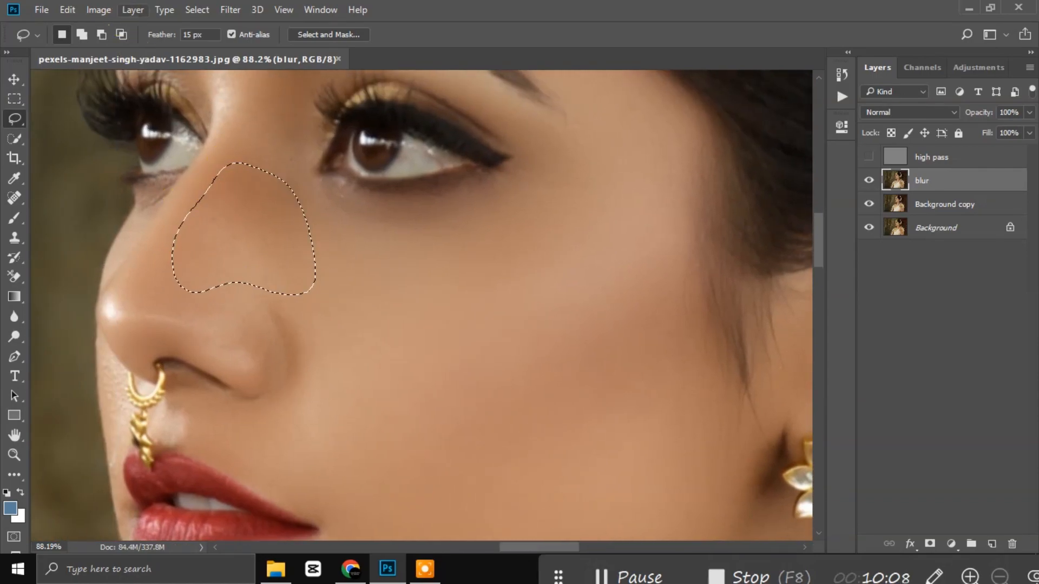
Step: Apply a 1.9-pixel Gaussian Blur to the selected patch beside the nose
{"action": "left_click", "coordinate": [229, 9]}
{"action": "mouse_move", "coordinate": [283, 258]}
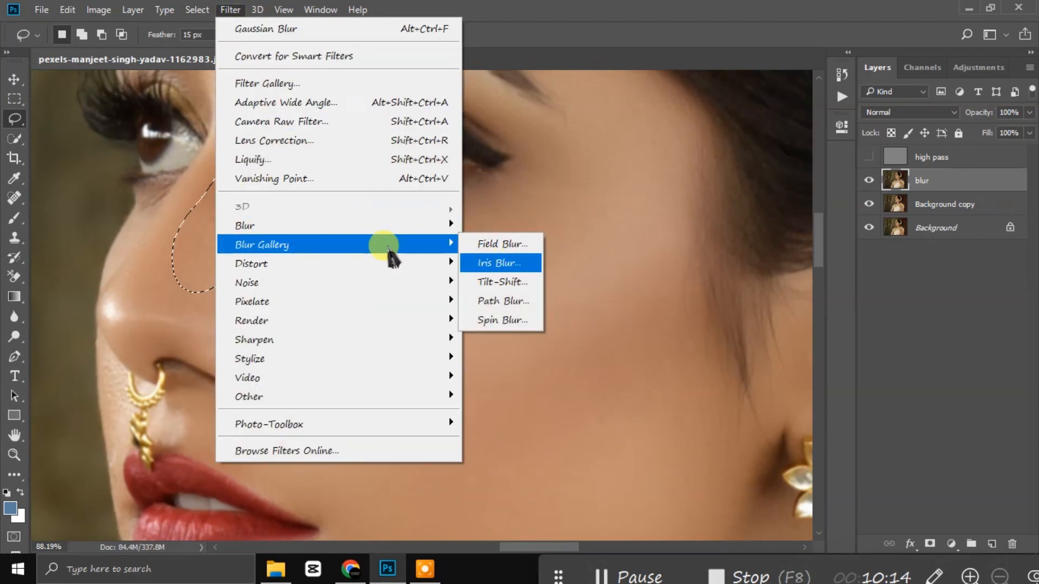
{"action": "mouse_move", "coordinate": [401, 227]}
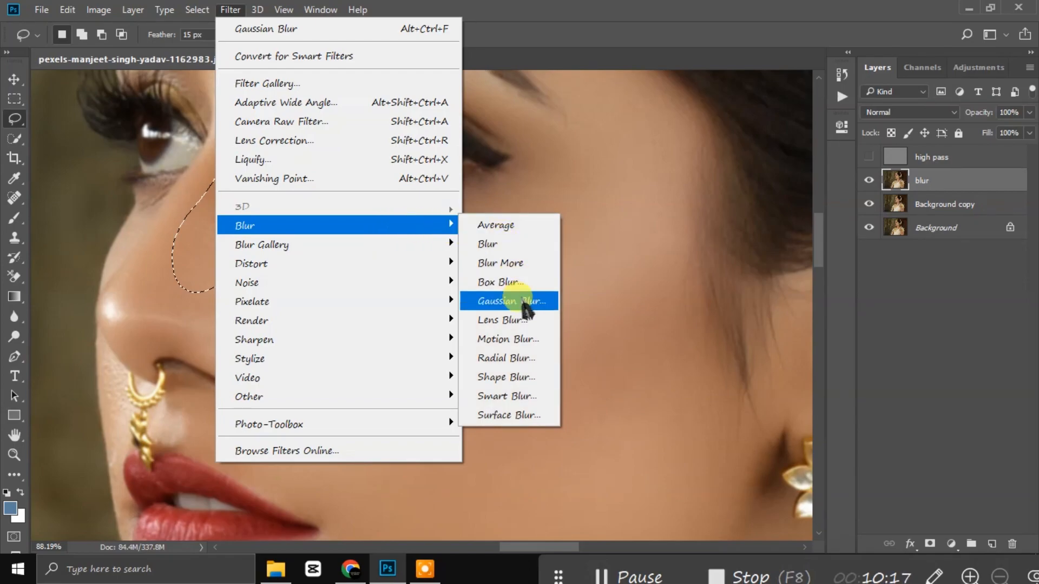
{"action": "left_click", "coordinate": [508, 297]}
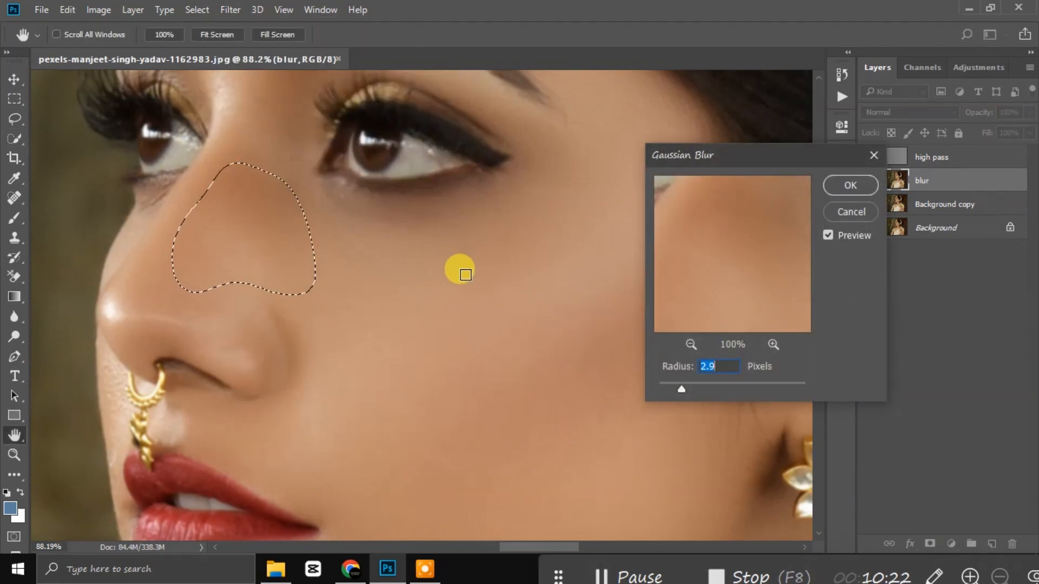
{"action": "left_click", "coordinate": [691, 344]}
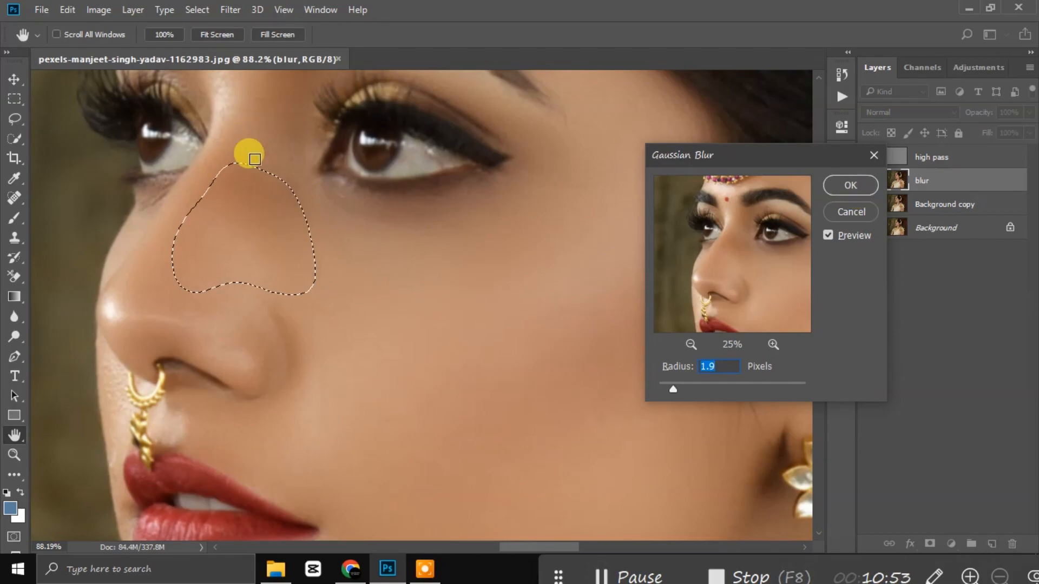
{"action": "left_click", "coordinate": [848, 185]}
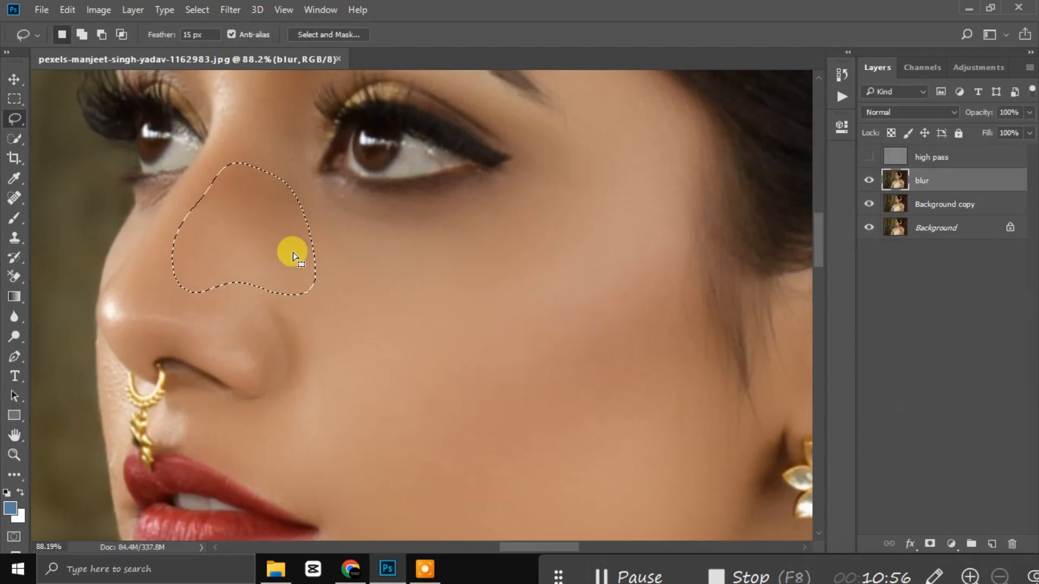
Step: Lasso the chin area below the lower lip on the blur layer
{"action": "scroll", "coordinate": [236, 197], "scroll_direction": "up", "scroll_amount": 3}
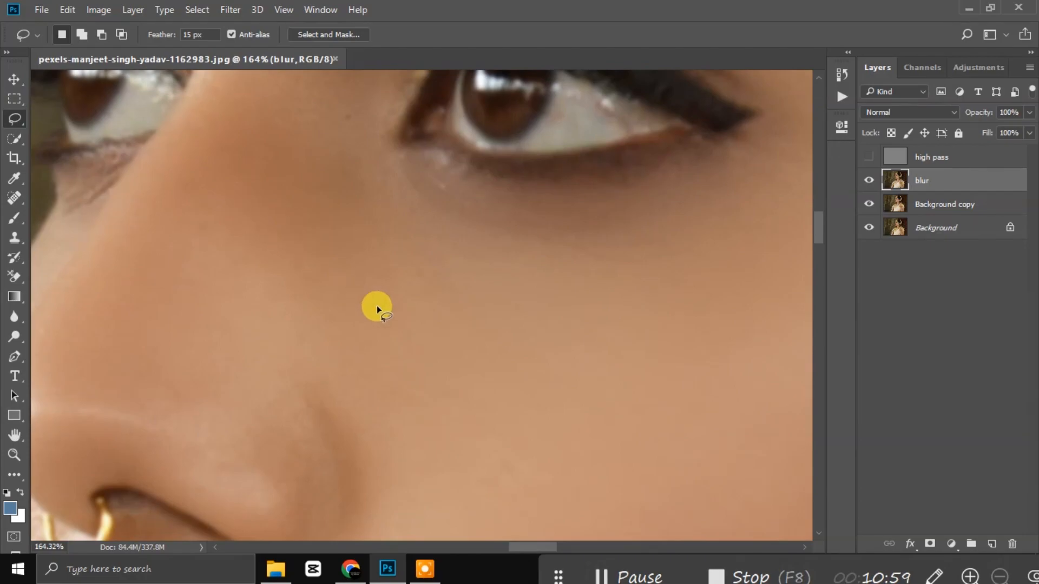
{"action": "scroll", "coordinate": [378, 308], "scroll_direction": "down", "scroll_amount": 6}
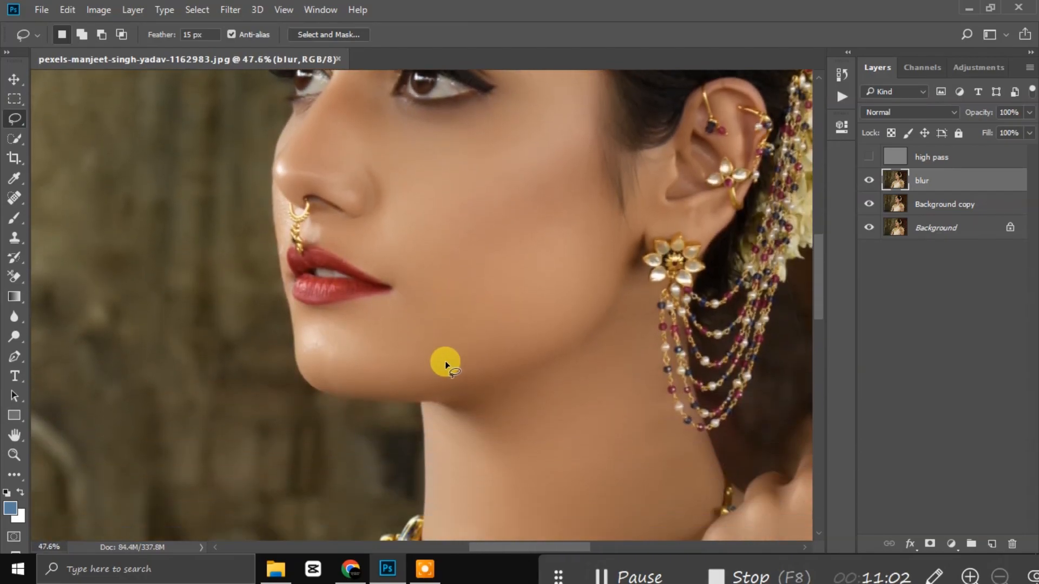
{"action": "scroll", "coordinate": [359, 334], "scroll_direction": "up", "scroll_amount": 4}
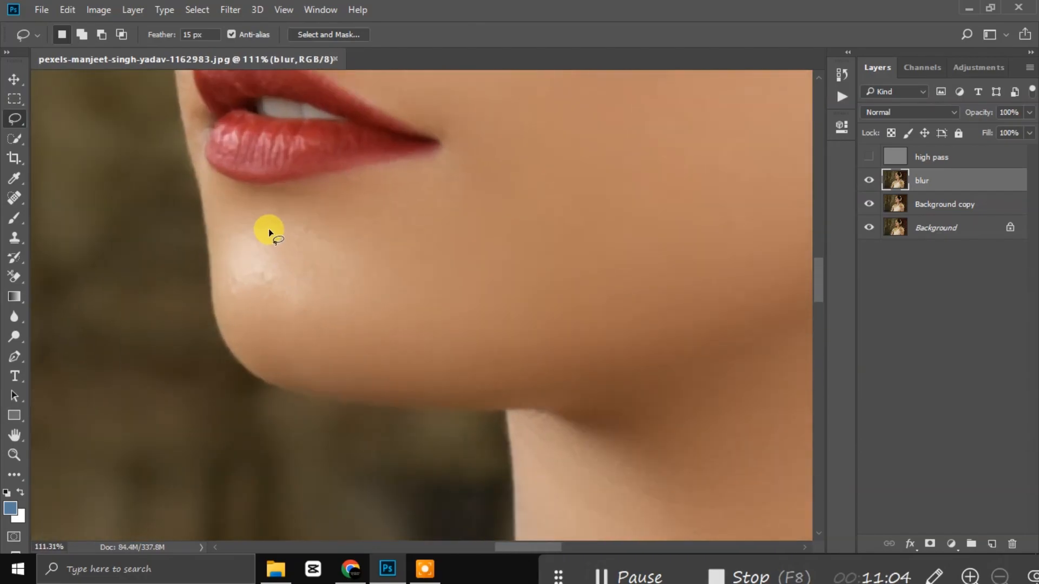
{"action": "mouse_move", "coordinate": [301, 193]}
{"action": "left_mouse_down"}
{"action": "mouse_move", "coordinate": [435, 177]}
{"action": "mouse_move", "coordinate": [466, 217]}
{"action": "left_mouse_up"}
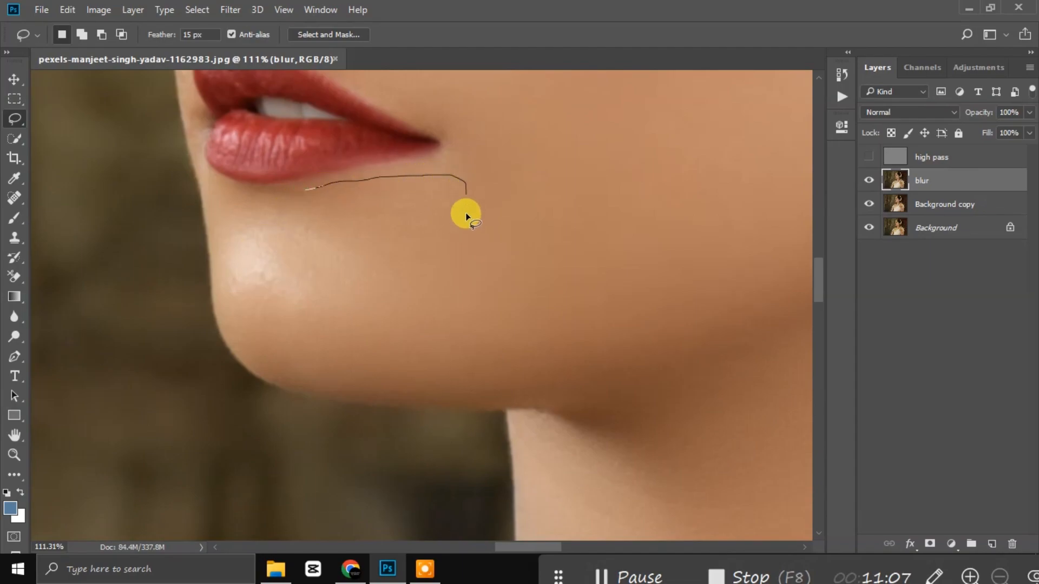
{"action": "left_click_drag", "start_coordinate": [315, 187], "coordinate": [312, 191]}
Step: Blur the chin selection with a 2.9-pixel Gaussian Blur, then deselect
{"action": "left_click", "coordinate": [230, 9]}
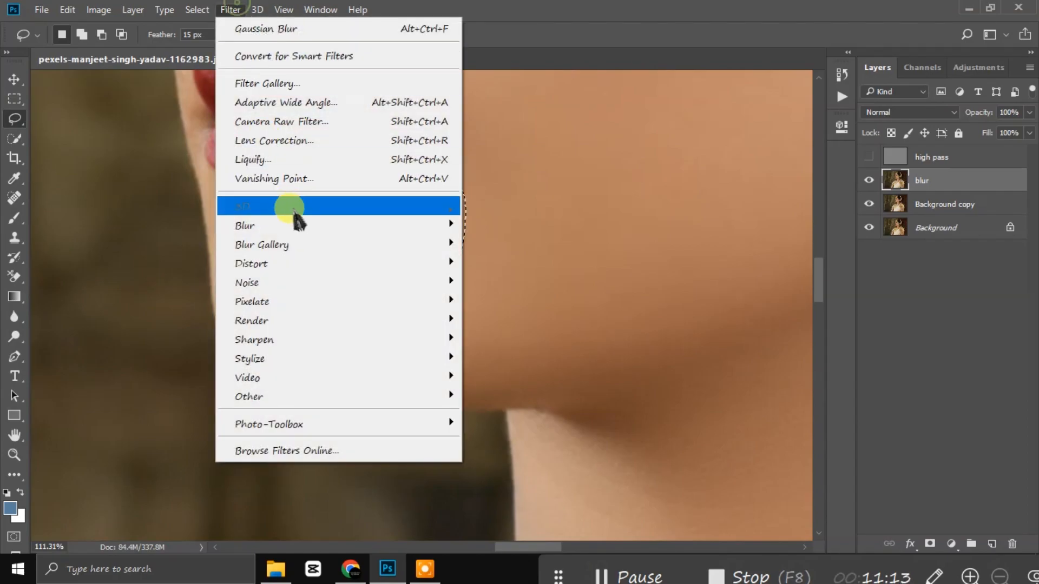
{"action": "mouse_move", "coordinate": [324, 225]}
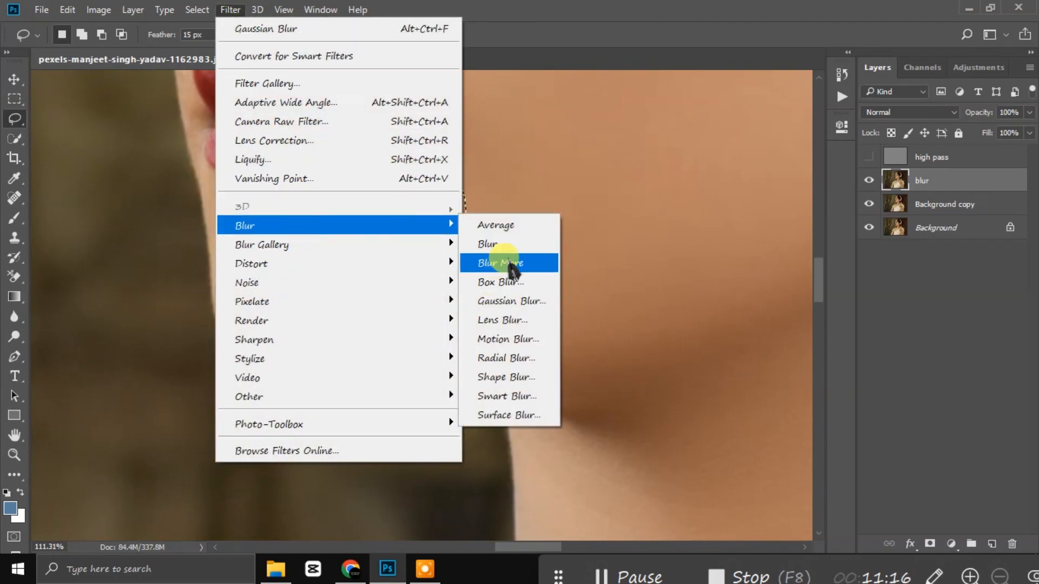
{"action": "left_click", "coordinate": [510, 300]}
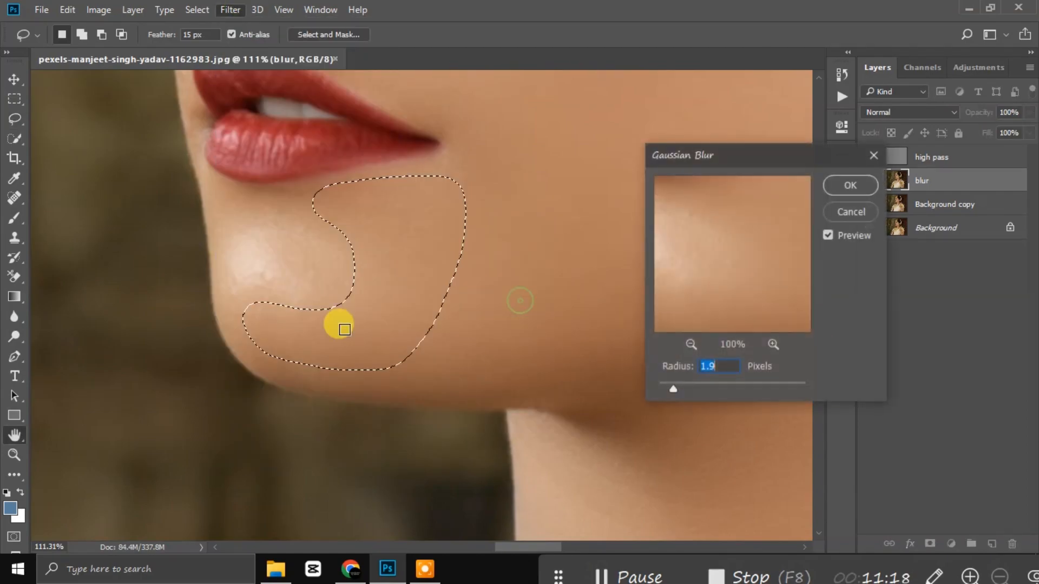
{"action": "left_click_drag", "start_coordinate": [673, 389], "coordinate": [681, 390]}
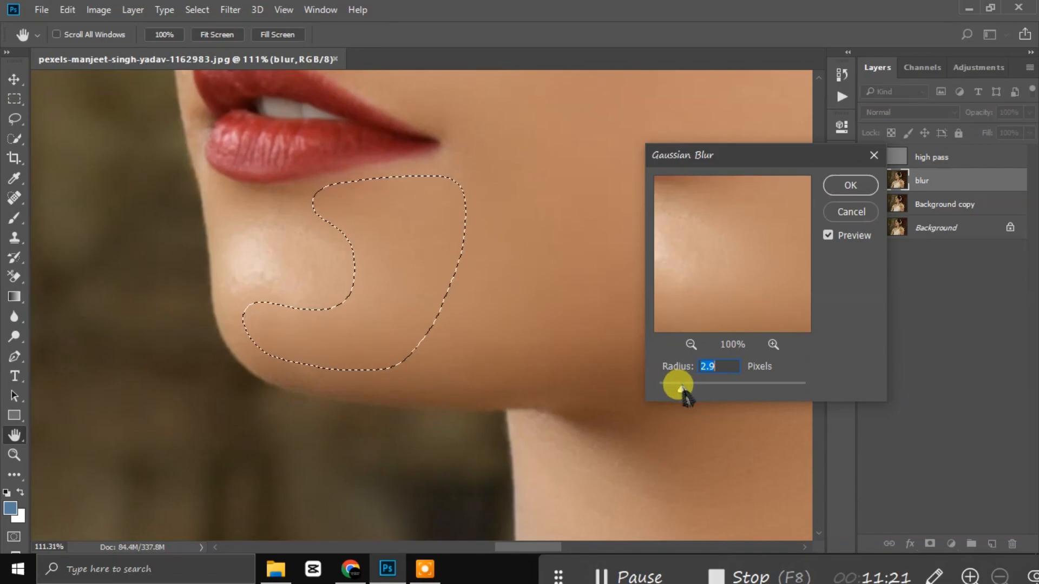
{"action": "left_click", "coordinate": [831, 190]}
{"action": "key", "text": "ctrl+d"}
{"action": "scroll", "coordinate": [336, 346], "scroll_direction": "down", "scroll_amount": 5}
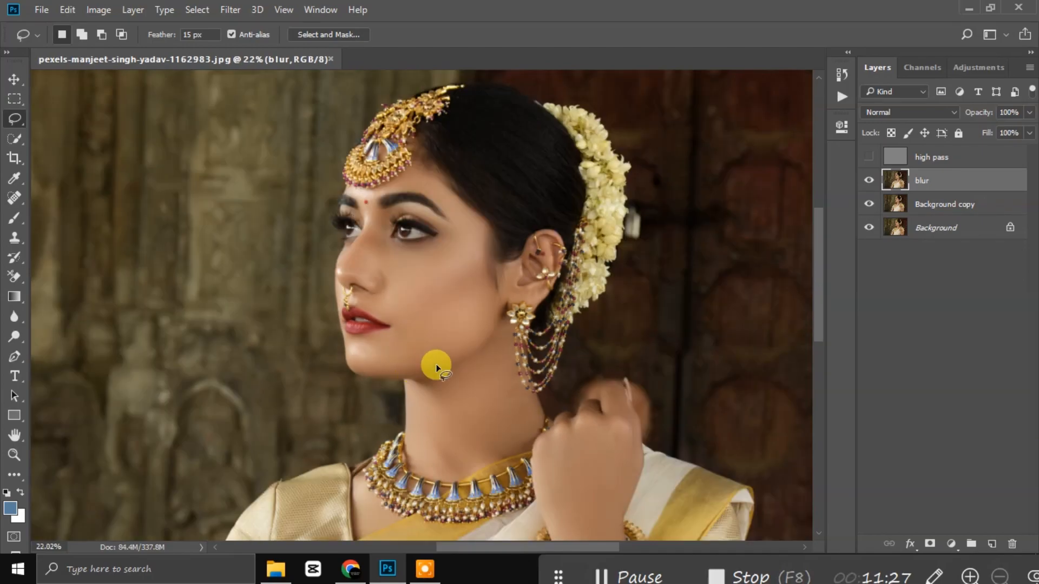
{"action": "scroll", "coordinate": [437, 368], "scroll_direction": "down", "scroll_amount": 3}
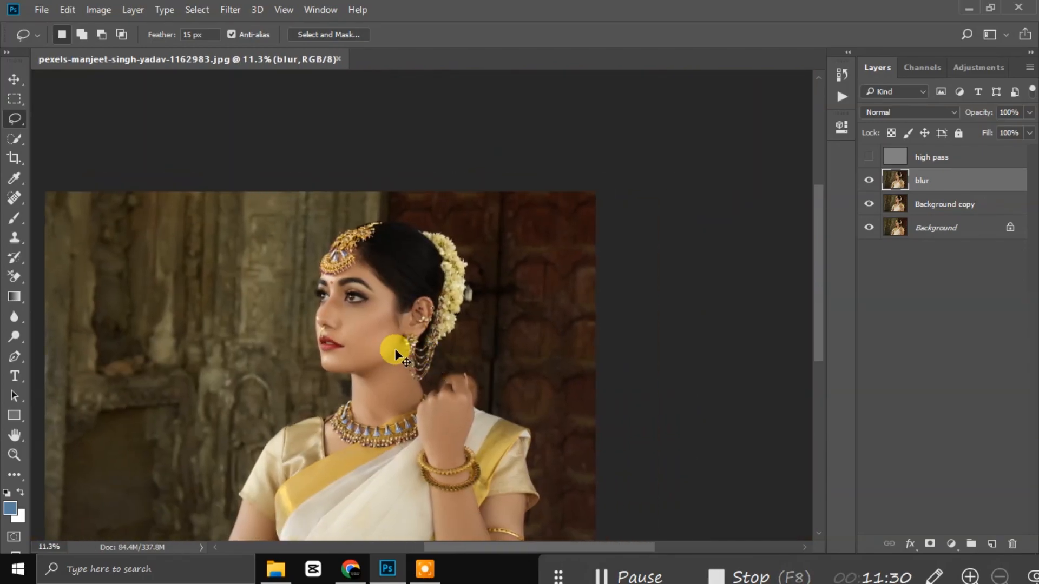
{"action": "scroll", "coordinate": [393, 348], "scroll_direction": "down", "scroll_amount": 2}
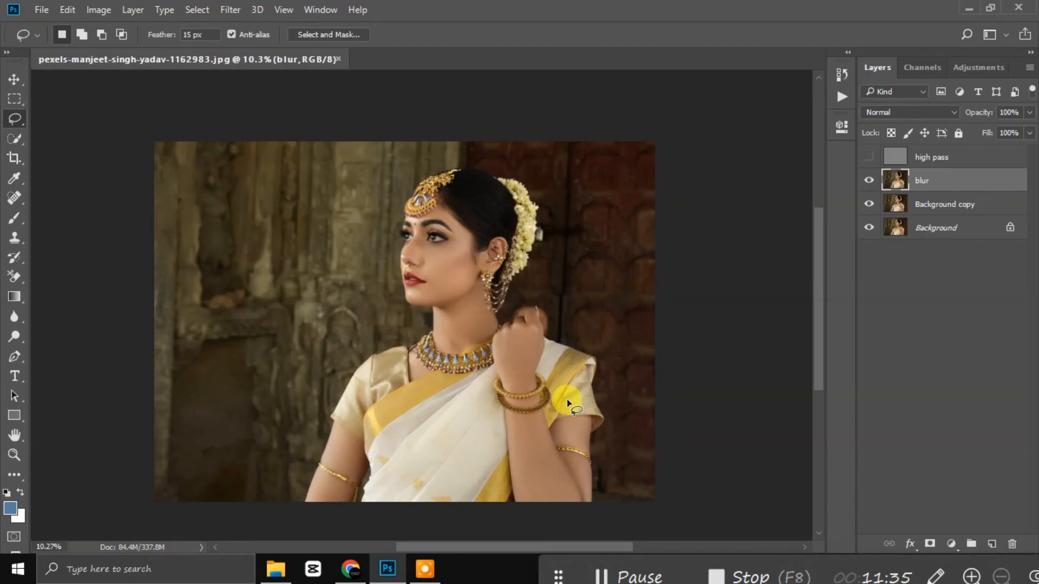
{"action": "scroll", "coordinate": [544, 449], "scroll_direction": "up", "scroll_amount": 6}
{"action": "scroll", "coordinate": [541, 445], "scroll_direction": "down", "scroll_amount": 5}
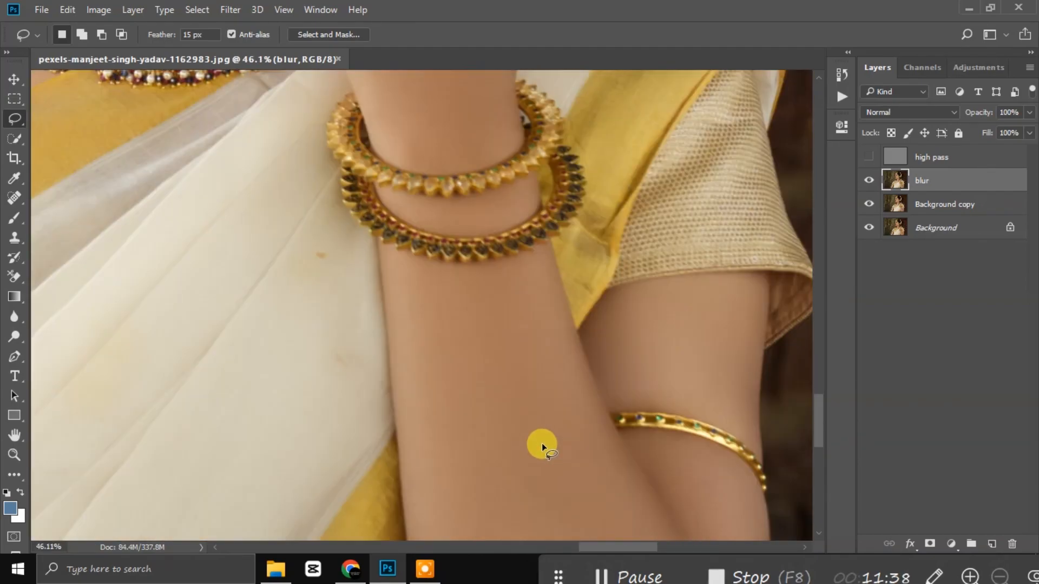
{"action": "scroll", "coordinate": [541, 444], "scroll_direction": "down", "scroll_amount": 1}
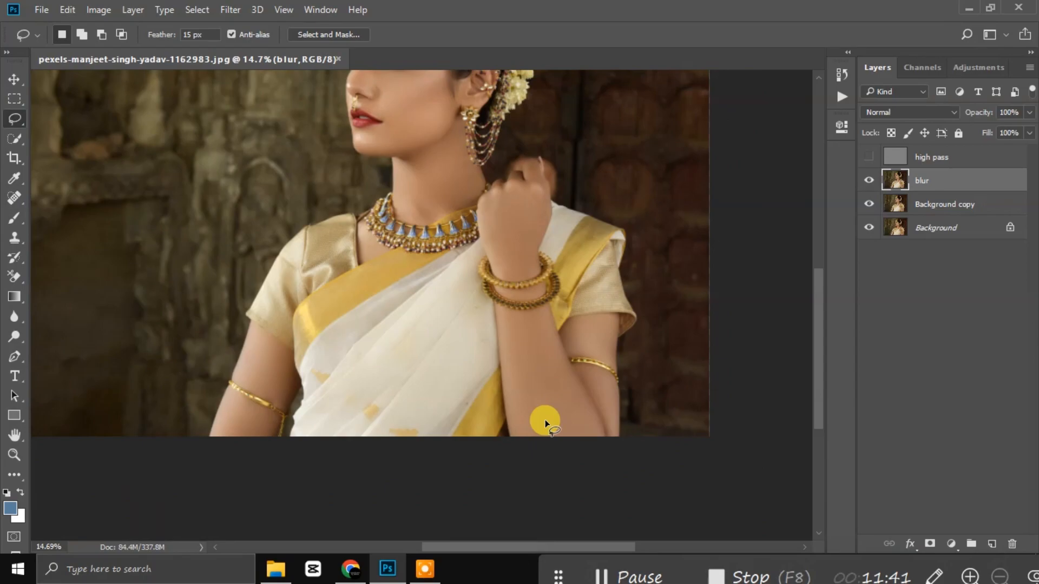
{"action": "scroll", "coordinate": [536, 306], "scroll_direction": "down", "scroll_amount": 1}
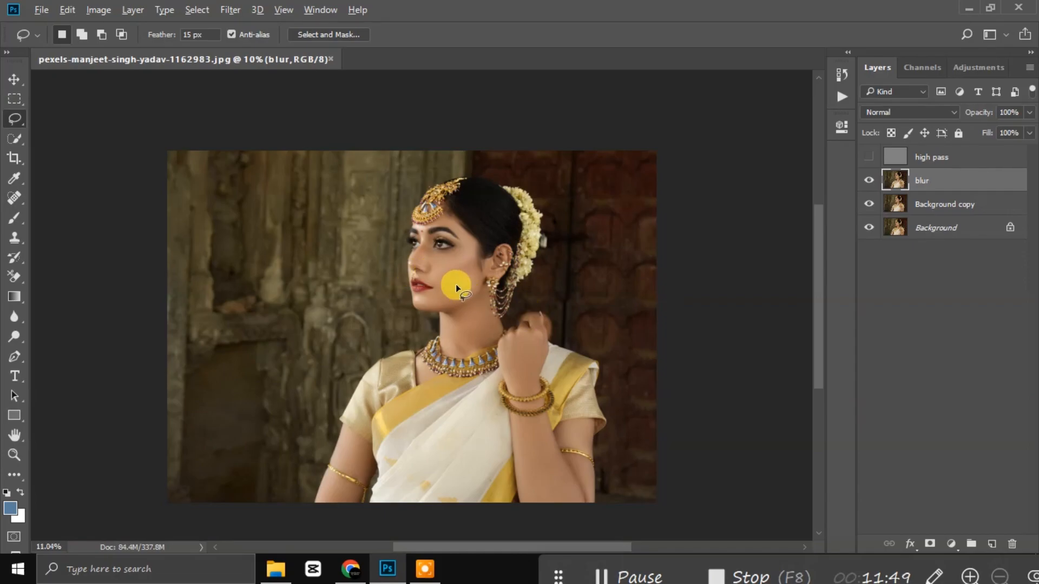
{"action": "scroll", "coordinate": [456, 284], "scroll_direction": "up", "scroll_amount": 3}
{"action": "scroll", "coordinate": [471, 204], "scroll_direction": "up", "scroll_amount": 5}
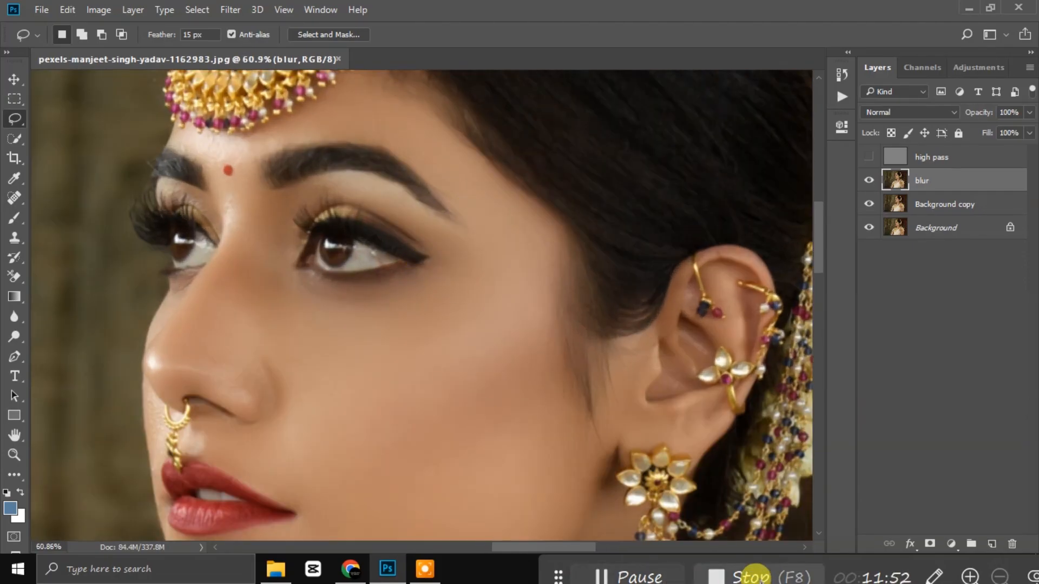
{"action": "scroll", "coordinate": [494, 348], "scroll_direction": "down", "scroll_amount": 4}
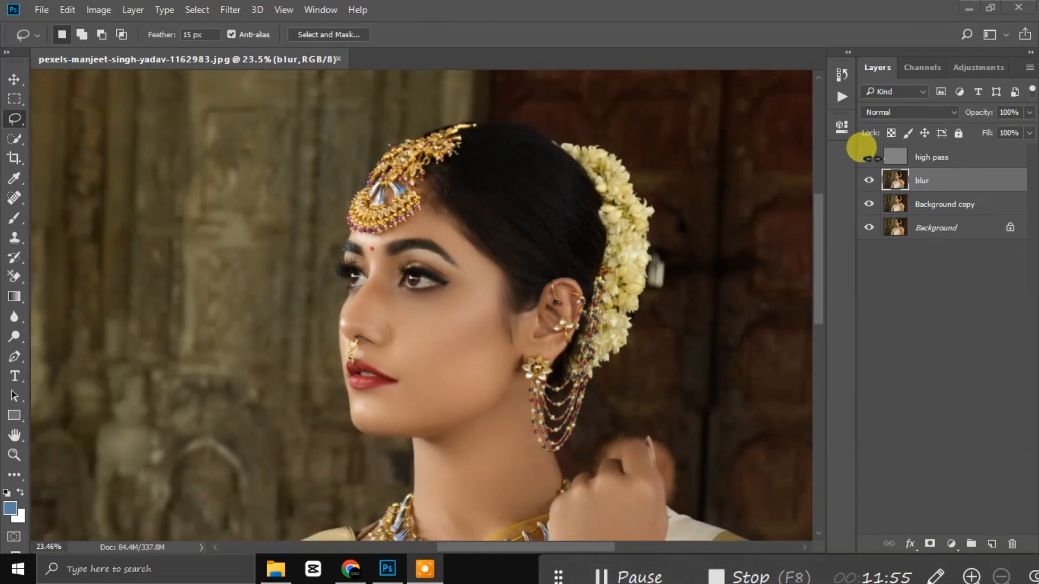
Step: Make the high pass layer visible and set its blend mode to Vivid Light
{"action": "left_click", "coordinate": [929, 153]}
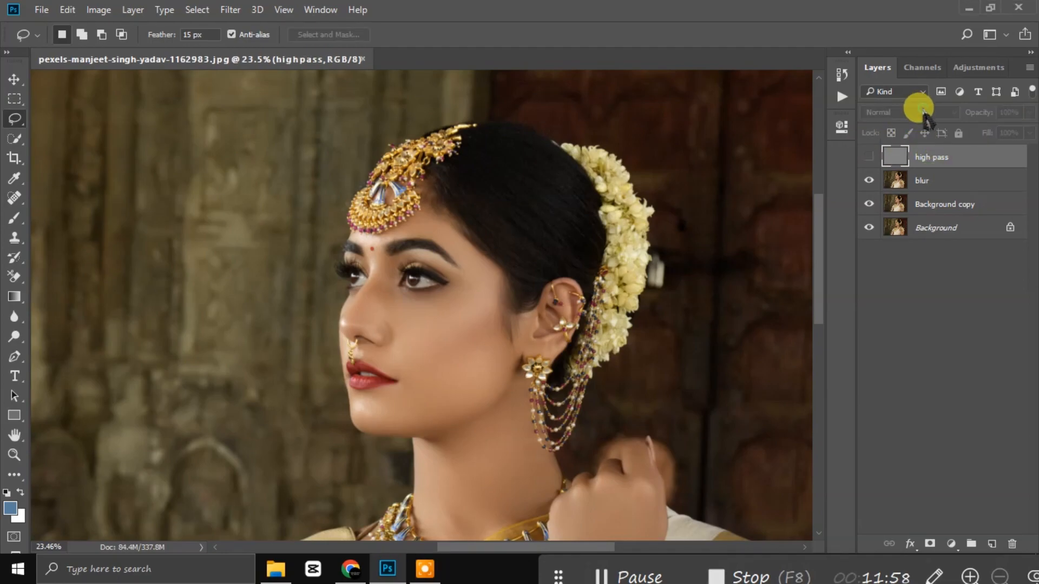
{"action": "left_click", "coordinate": [869, 157]}
{"action": "left_click", "coordinate": [918, 112]}
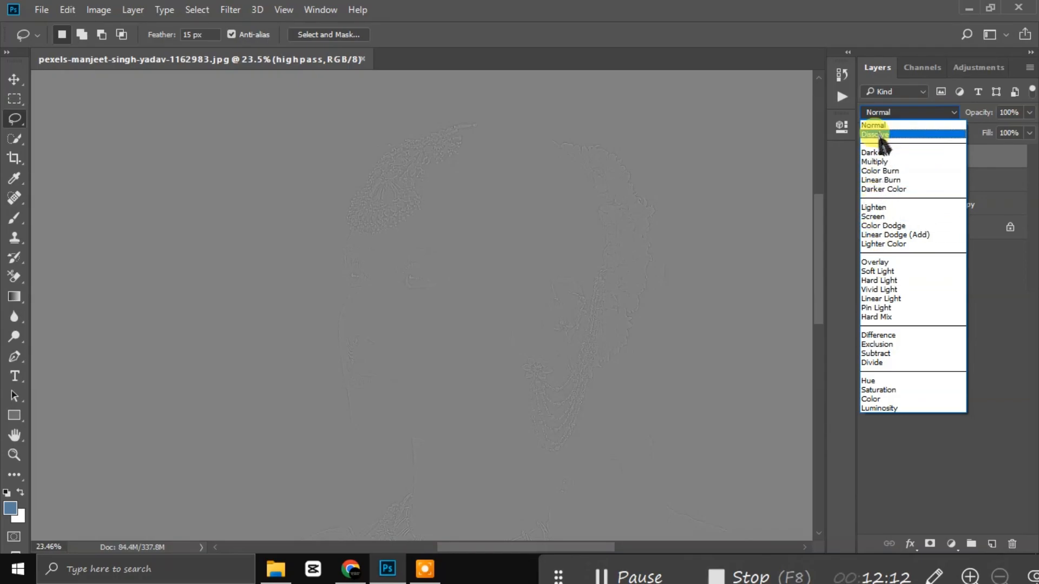
{"action": "left_click", "coordinate": [879, 290]}
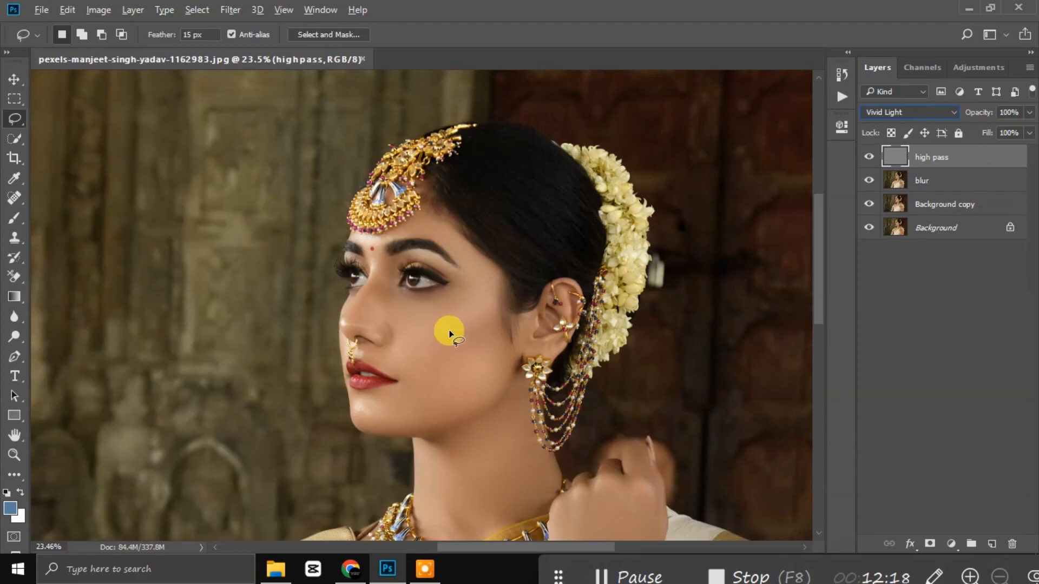
{"action": "left_click", "coordinate": [916, 324]}
{"action": "left_click", "coordinate": [14, 80]}
{"action": "scroll", "coordinate": [438, 333], "scroll_direction": "up", "scroll_amount": 6}
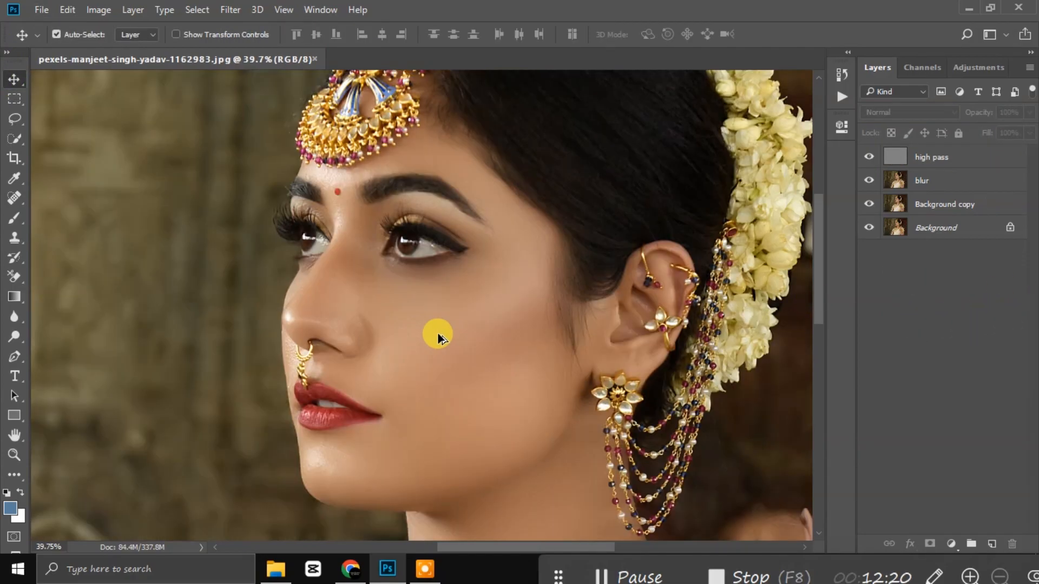
{"action": "scroll", "coordinate": [452, 334], "scroll_direction": "up", "scroll_amount": 3}
{"action": "scroll", "coordinate": [453, 331], "scroll_direction": "down", "scroll_amount": 4}
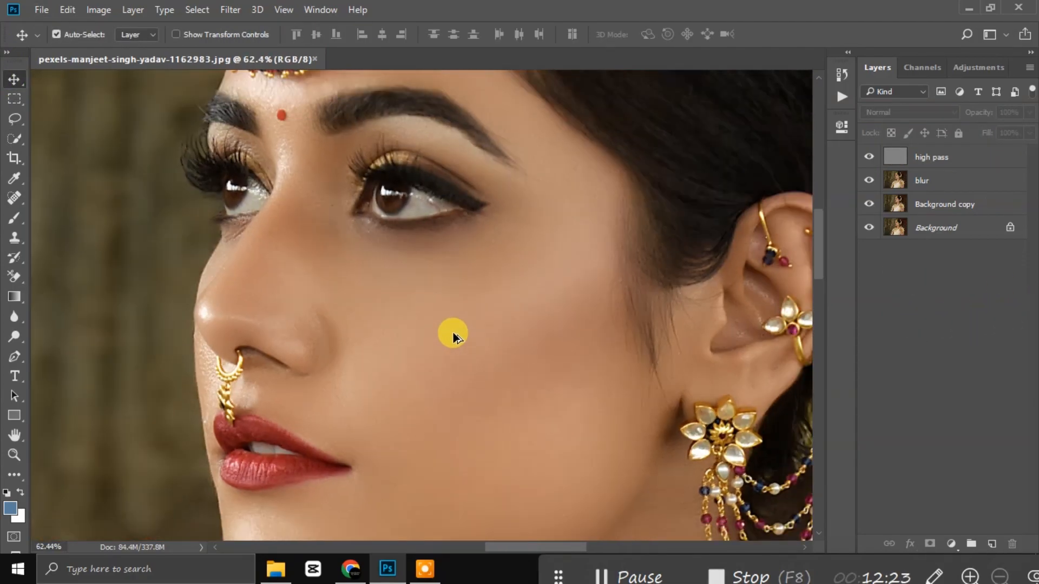
{"action": "scroll", "coordinate": [454, 352], "scroll_direction": "up", "scroll_amount": 4}
{"action": "scroll", "coordinate": [455, 370], "scroll_direction": "down", "scroll_amount": 3}
{"action": "left_click", "coordinate": [870, 157]}
{"action": "left_click", "coordinate": [869, 157]}
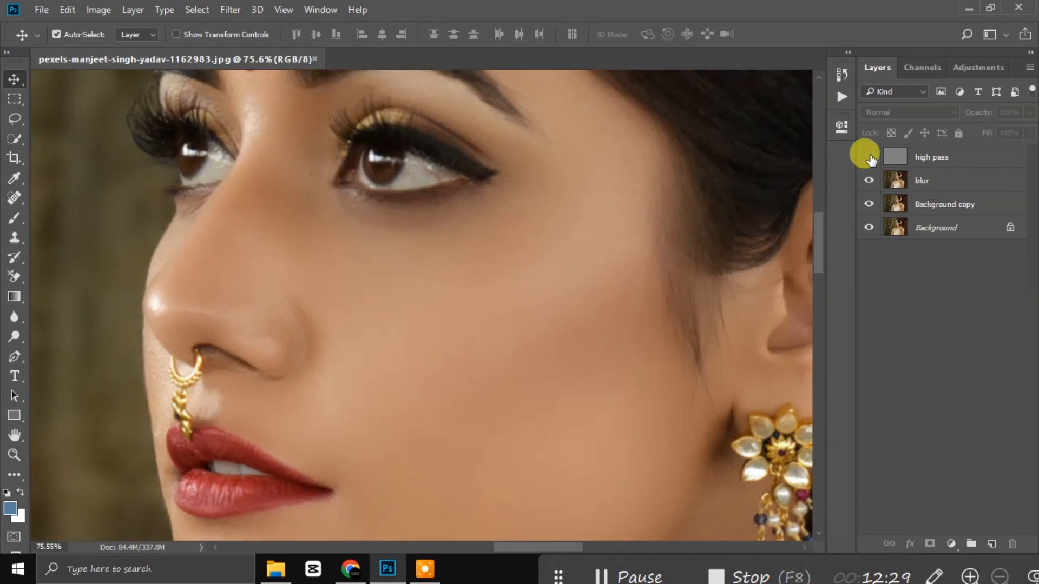
{"action": "left_click", "coordinate": [869, 157]}
{"action": "left_click", "coordinate": [870, 157]}
{"action": "left_click", "coordinate": [869, 157]}
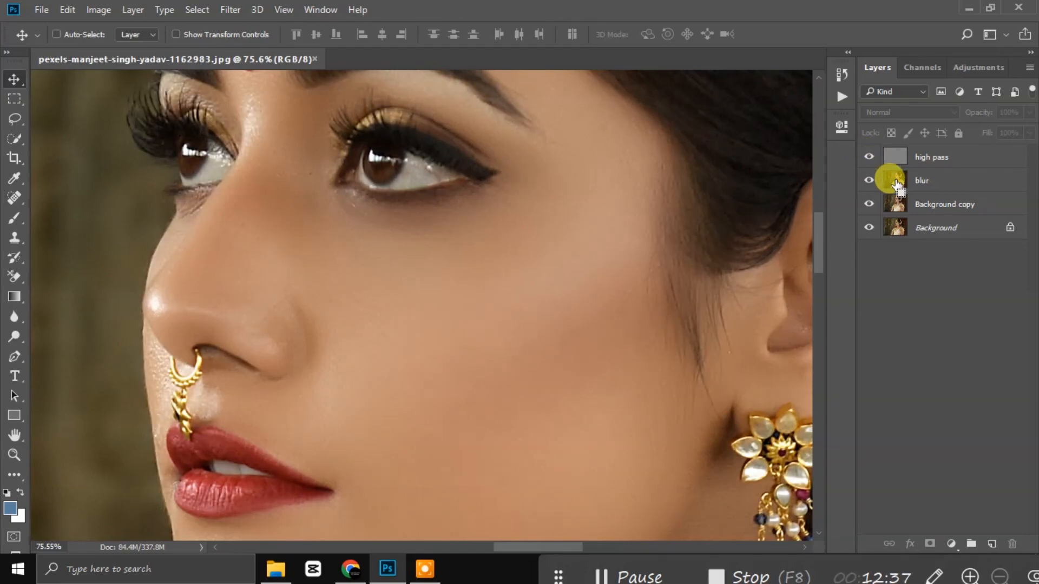
{"action": "left_click", "coordinate": [950, 157]}
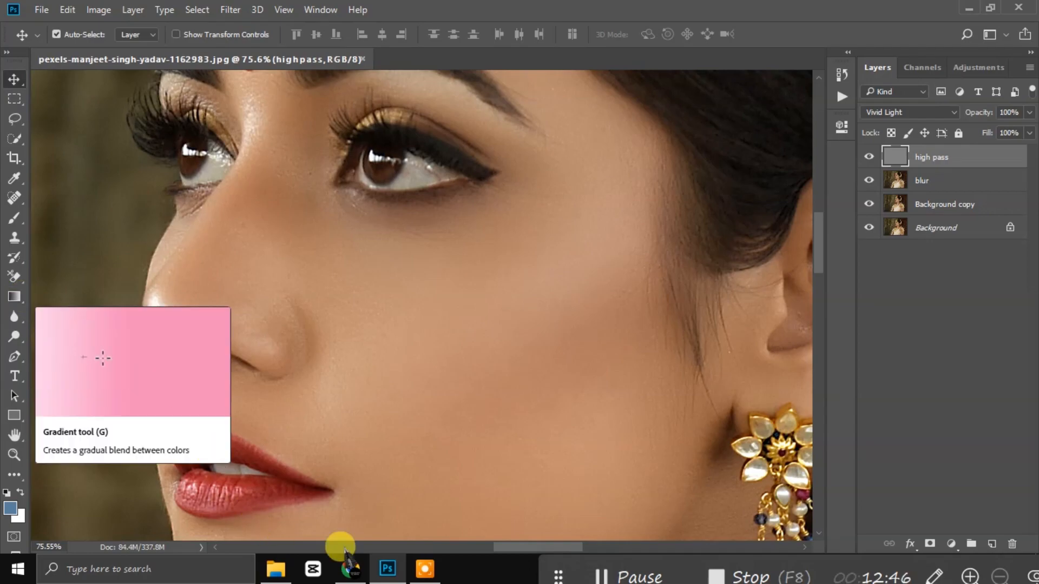
Step: Add a layer mask to the high pass layer and invert it to black
{"action": "left_click", "coordinate": [929, 544]}
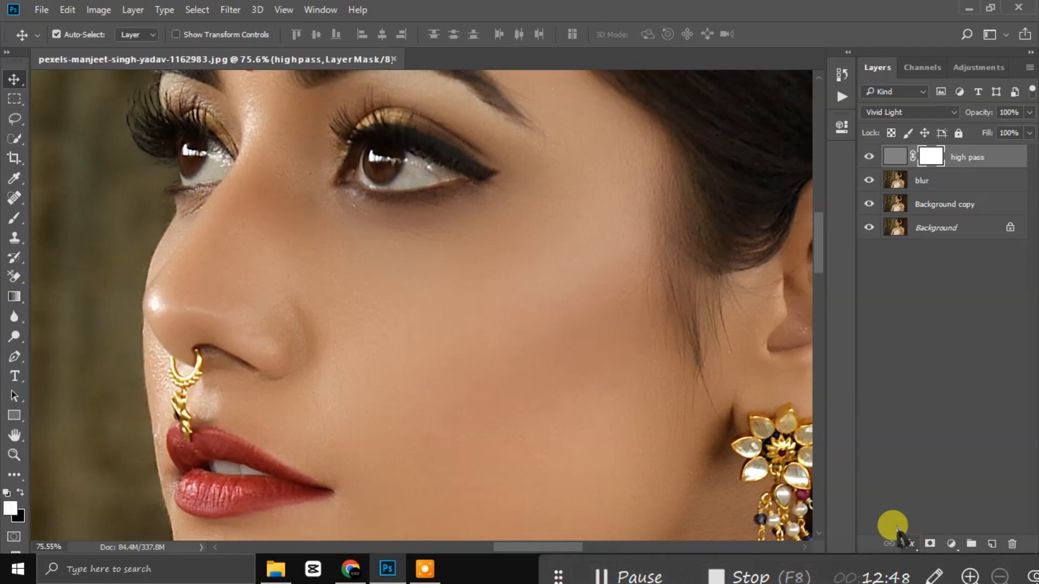
{"action": "key", "text": "ctrl+i"}
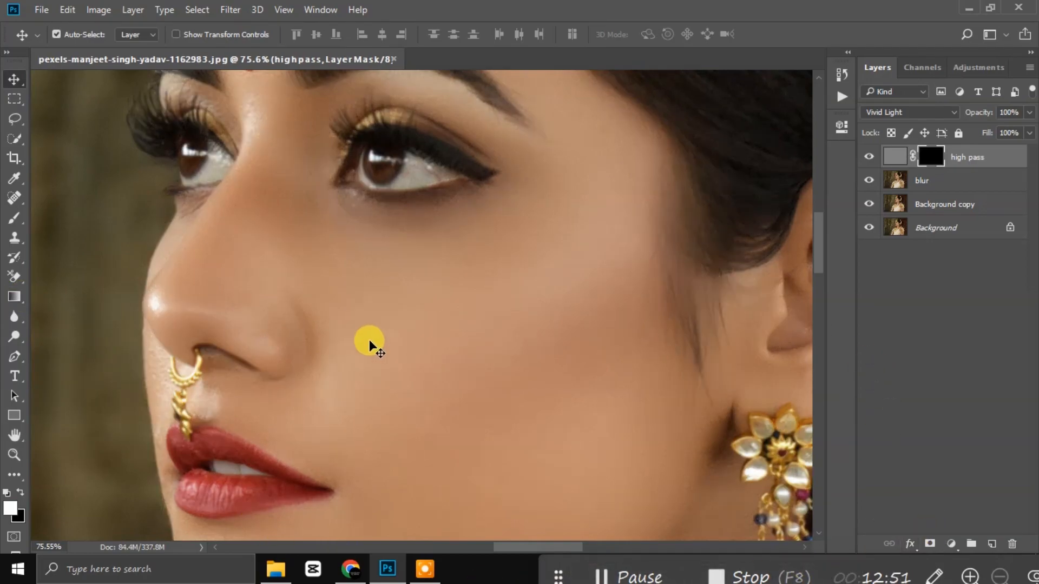
{"action": "left_click", "coordinate": [14, 218]}
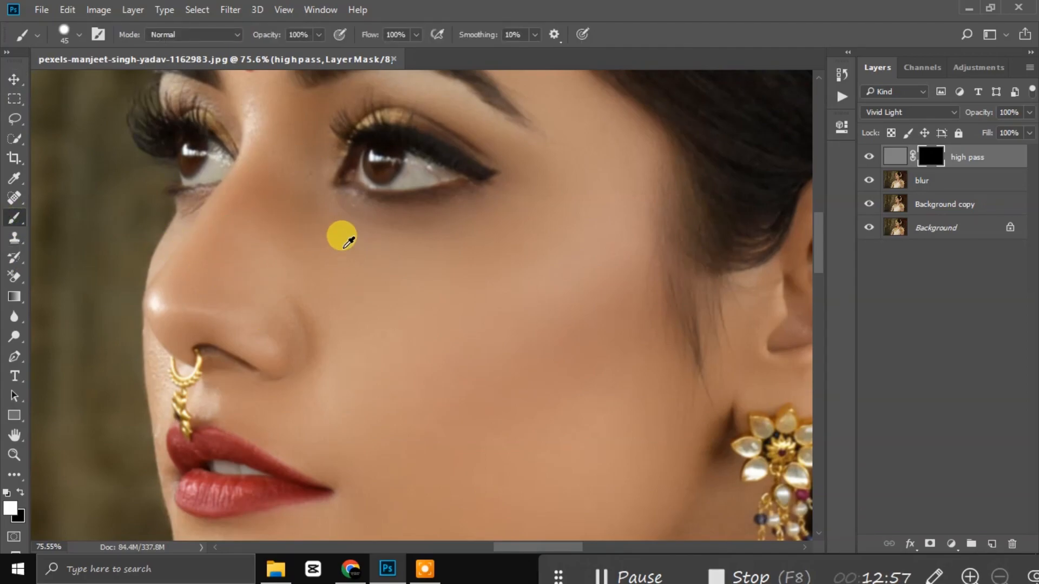
Step: Paint white on the mask over the eyes, eyelid, nose and lips to restore sharpening
{"action": "scroll", "coordinate": [411, 128], "scroll_direction": "up", "scroll_amount": 2}
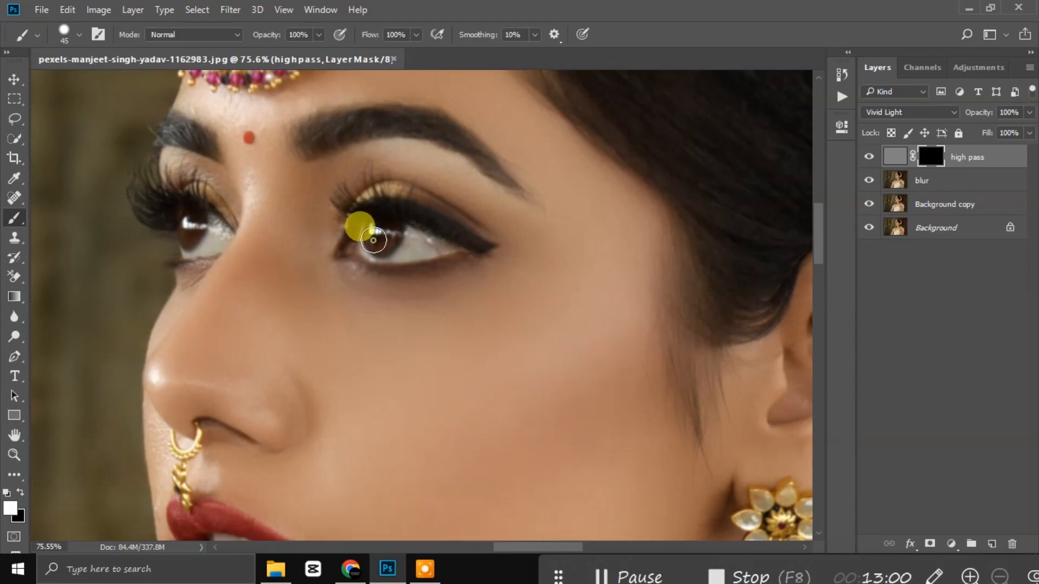
{"action": "mouse_move", "coordinate": [164, 226]}
{"action": "left_mouse_down"}
{"action": "mouse_move", "coordinate": [213, 226]}
{"action": "mouse_move", "coordinate": [216, 244]}
{"action": "mouse_move", "coordinate": [190, 257]}
{"action": "left_mouse_up"}
{"action": "scroll", "coordinate": [335, 242], "scroll_direction": "up", "scroll_amount": 3}
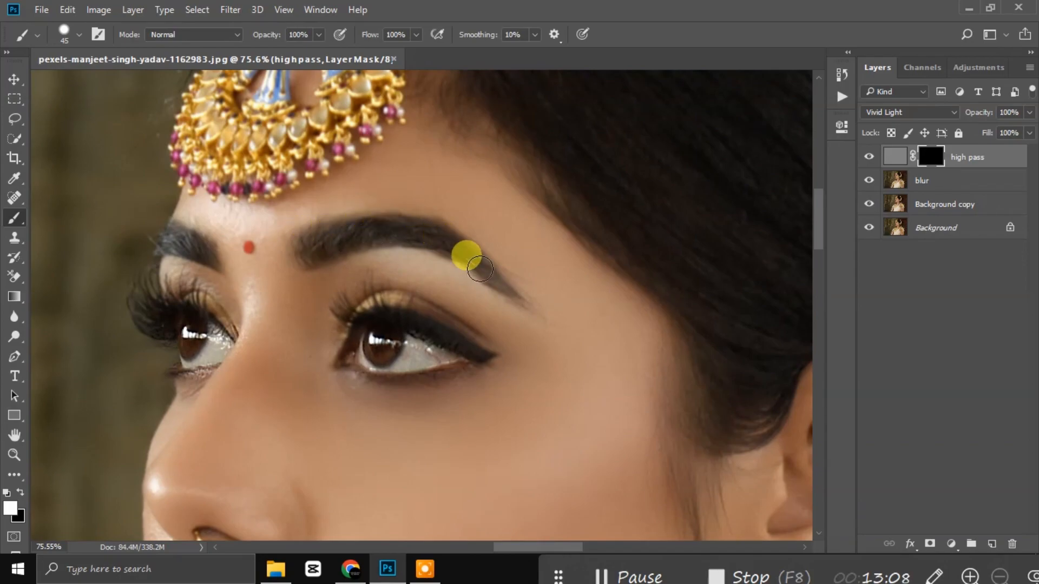
{"action": "scroll", "coordinate": [498, 319], "scroll_direction": "down", "scroll_amount": 3}
{"action": "mouse_move", "coordinate": [403, 224]}
{"action": "left_mouse_down"}
{"action": "mouse_move", "coordinate": [494, 254]}
{"action": "mouse_move", "coordinate": [449, 231]}
{"action": "mouse_move", "coordinate": [500, 234]}
{"action": "mouse_move", "coordinate": [470, 247]}
{"action": "mouse_move", "coordinate": [422, 216]}
{"action": "mouse_move", "coordinate": [357, 215]}
{"action": "mouse_move", "coordinate": [396, 193]}
{"action": "mouse_move", "coordinate": [334, 198]}
{"action": "mouse_move", "coordinate": [351, 187]}
{"action": "mouse_move", "coordinate": [424, 201]}
{"action": "mouse_move", "coordinate": [155, 202]}
{"action": "left_mouse_up"}
{"action": "scroll", "coordinate": [319, 310], "scroll_direction": "down", "scroll_amount": 5}
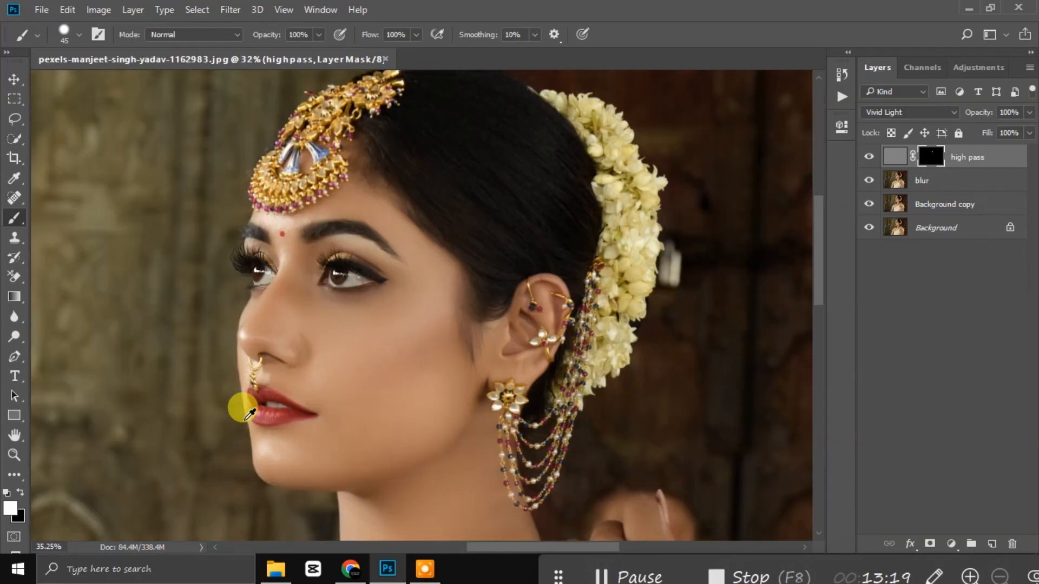
{"action": "scroll", "coordinate": [244, 424], "scroll_direction": "up", "scroll_amount": 13}
{"action": "mouse_move", "coordinate": [298, 250]}
{"action": "left_mouse_down"}
{"action": "mouse_move", "coordinate": [266, 289]}
{"action": "mouse_move", "coordinate": [252, 262]}
{"action": "mouse_move", "coordinate": [271, 292]}
{"action": "mouse_move", "coordinate": [260, 330]}
{"action": "mouse_move", "coordinate": [268, 364]}
{"action": "mouse_move", "coordinate": [269, 324]}
{"action": "mouse_move", "coordinate": [256, 312]}
{"action": "mouse_move", "coordinate": [376, 351]}
{"action": "mouse_move", "coordinate": [290, 298]}
{"action": "mouse_move", "coordinate": [304, 269]}
{"action": "mouse_move", "coordinate": [295, 348]}
{"action": "mouse_move", "coordinate": [269, 244]}
{"action": "mouse_move", "coordinate": [266, 307]}
{"action": "mouse_move", "coordinate": [292, 390]}
{"action": "mouse_move", "coordinate": [344, 447]}
{"action": "mouse_move", "coordinate": [313, 397]}
{"action": "mouse_move", "coordinate": [381, 423]}
{"action": "mouse_move", "coordinate": [345, 377]}
{"action": "left_mouse_up"}
{"action": "scroll", "coordinate": [370, 342], "scroll_direction": "down", "scroll_amount": 9}
{"action": "scroll", "coordinate": [347, 363], "scroll_direction": "up", "scroll_amount": 8}
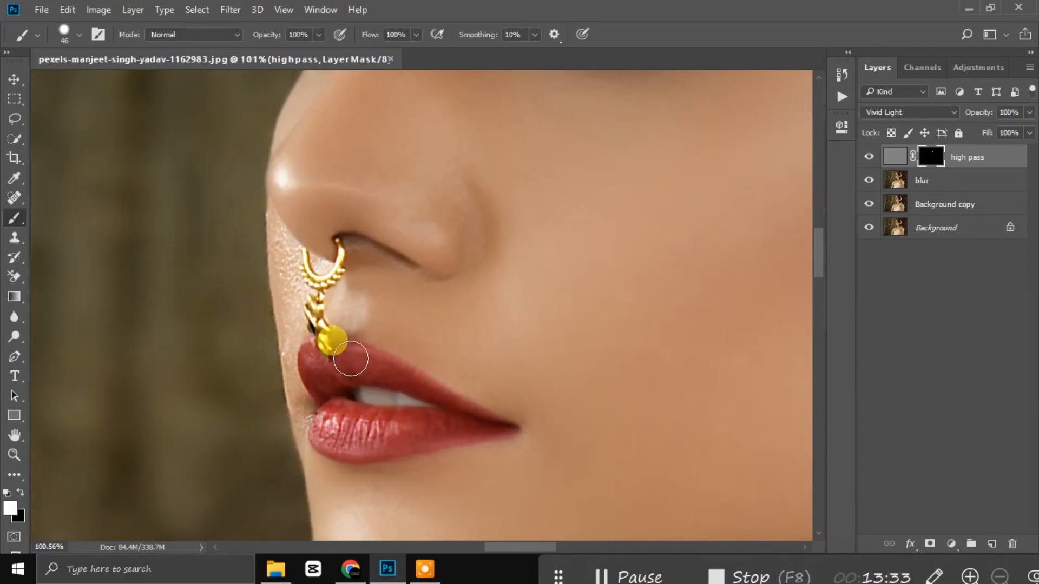
{"action": "scroll", "coordinate": [405, 313], "scroll_direction": "down", "scroll_amount": 4}
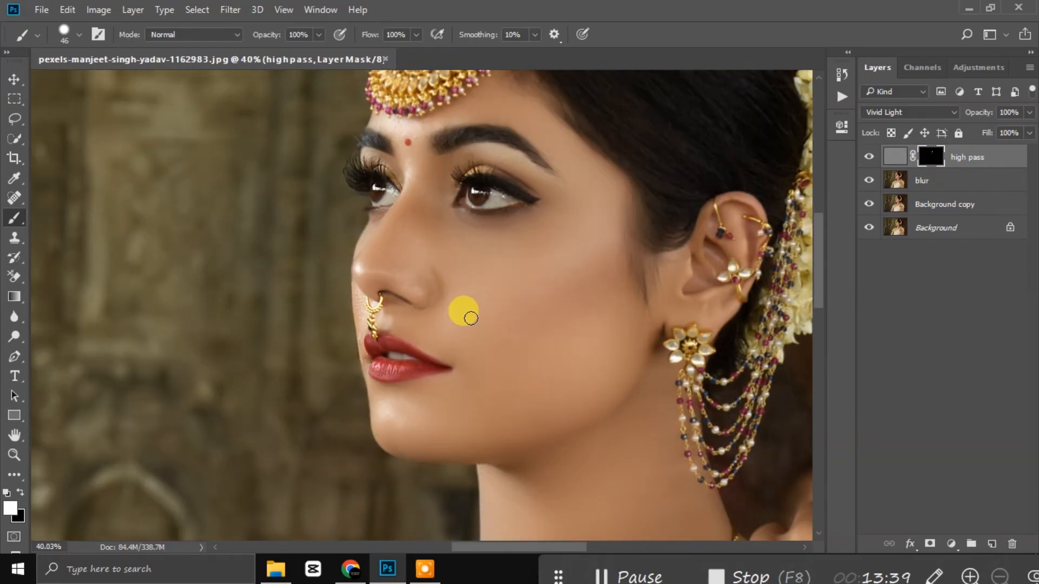
Step: Switch to the Eraser tool and shrink it to about 36 px
{"action": "left_click", "coordinate": [14, 277]}
{"action": "left_click", "coordinate": [76, 285]}
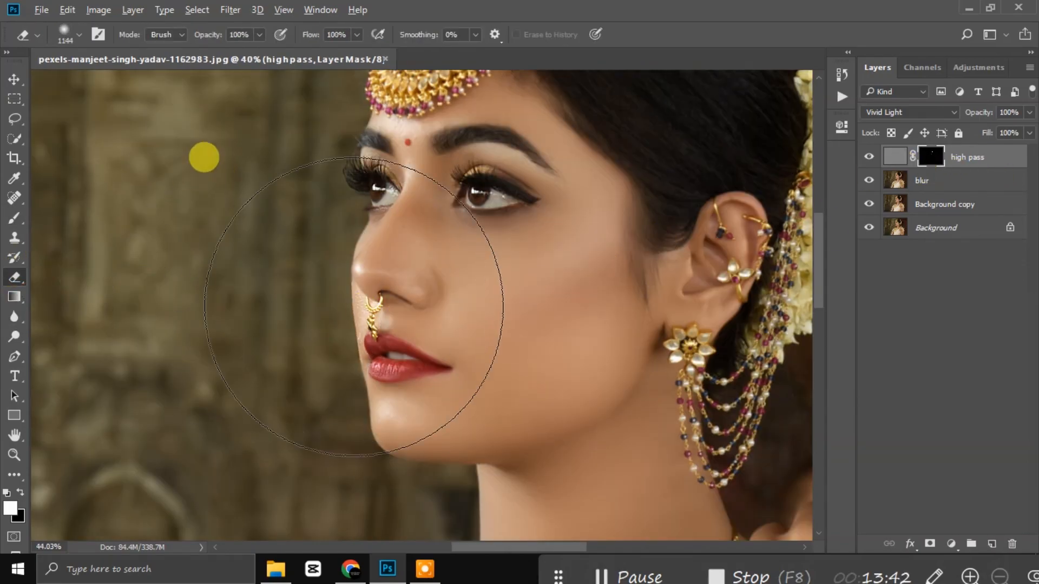
{"action": "scroll", "coordinate": [348, 310], "scroll_direction": "up", "scroll_amount": 3}
{"action": "scroll", "coordinate": [346, 303], "scroll_direction": "up", "scroll_amount": 1}
{"action": "left_click_drag", "start_coordinate": [400, 266], "coordinate": [9, 315]}
{"action": "mouse_move", "coordinate": [408, 226]}
{"action": "left_mouse_down"}
{"action": "mouse_move", "coordinate": [346, 245]}
{"action": "mouse_move", "coordinate": [353, 332]}
{"action": "mouse_move", "coordinate": [371, 277]}
{"action": "mouse_move", "coordinate": [372, 384]}
{"action": "mouse_move", "coordinate": [390, 473]}
{"action": "mouse_move", "coordinate": [376, 302]}
{"action": "mouse_move", "coordinate": [356, 275]}
{"action": "mouse_move", "coordinate": [495, 376]}
{"action": "mouse_move", "coordinate": [410, 303]}
{"action": "mouse_move", "coordinate": [376, 295]}
{"action": "mouse_move", "coordinate": [368, 336]}
{"action": "mouse_move", "coordinate": [430, 367]}
{"action": "left_mouse_up"}
Step: With a 6 px brush, paint sharpening back along the nose ring's edge
{"action": "left_click", "coordinate": [19, 230]}
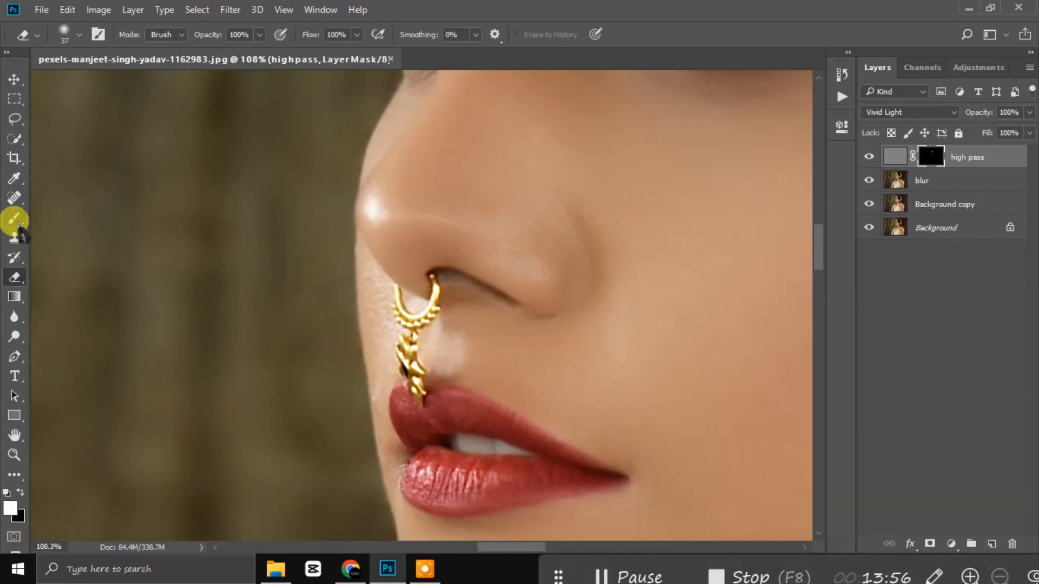
{"action": "left_click", "coordinate": [17, 221]}
{"action": "scroll", "coordinate": [402, 308], "scroll_direction": "up", "scroll_amount": 5}
{"action": "left_click_drag", "start_coordinate": [401, 261], "coordinate": [344, 270]}
{"action": "left_click_drag", "start_coordinate": [383, 225], "coordinate": [390, 313]}
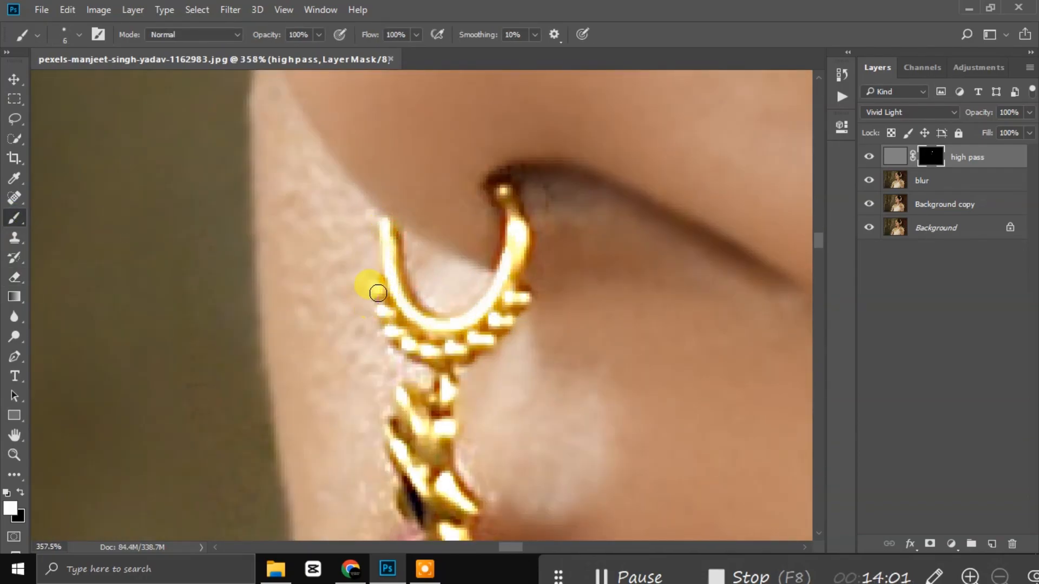
{"action": "scroll", "coordinate": [563, 297], "scroll_direction": "down", "scroll_amount": 10}
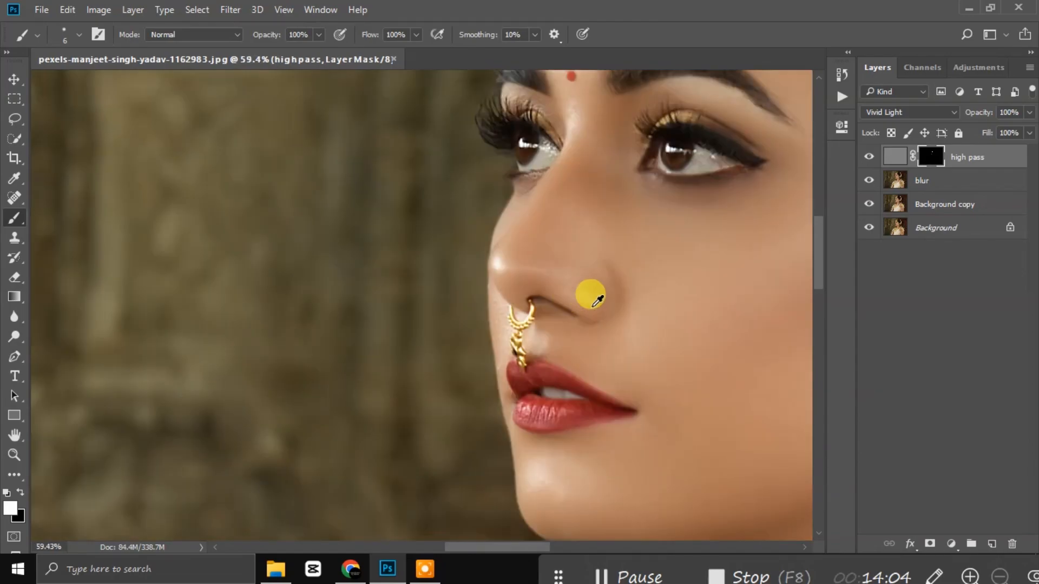
{"action": "scroll", "coordinate": [555, 223], "scroll_direction": "up", "scroll_amount": 5}
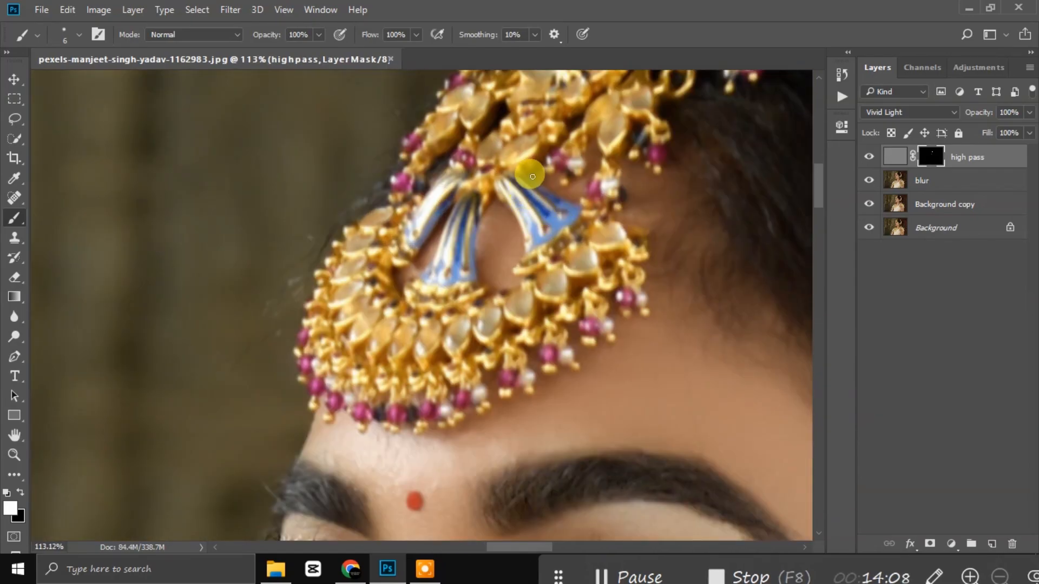
Step: Enlarge the brush and reveal sharpening across the forehead headpiece
{"action": "left_click_drag", "start_coordinate": [532, 177], "coordinate": [548, 190]}
{"action": "mouse_move", "coordinate": [576, 241]}
{"action": "left_mouse_down"}
{"action": "mouse_move", "coordinate": [588, 257]}
{"action": "mouse_move", "coordinate": [579, 319]}
{"action": "mouse_move", "coordinate": [459, 397]}
{"action": "mouse_move", "coordinate": [325, 374]}
{"action": "mouse_move", "coordinate": [338, 211]}
{"action": "mouse_move", "coordinate": [368, 343]}
{"action": "mouse_move", "coordinate": [384, 214]}
{"action": "mouse_move", "coordinate": [312, 265]}
{"action": "mouse_move", "coordinate": [275, 313]}
{"action": "mouse_move", "coordinate": [348, 253]}
{"action": "left_mouse_up"}
{"action": "left_click_drag", "start_coordinate": [414, 214], "coordinate": [400, 227]}
{"action": "left_click_drag", "start_coordinate": [368, 274], "coordinate": [486, 295]}
{"action": "left_click_drag", "start_coordinate": [407, 309], "coordinate": [506, 222]}
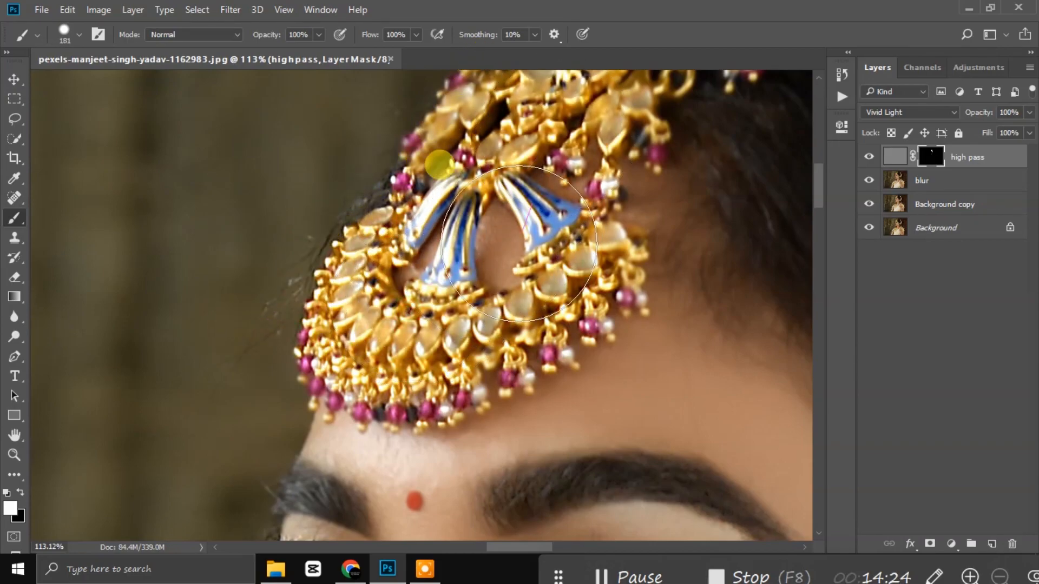
{"action": "scroll", "coordinate": [532, 260], "scroll_direction": "up", "scroll_amount": 5}
{"action": "left_click_drag", "start_coordinate": [574, 254], "coordinate": [769, 177]}
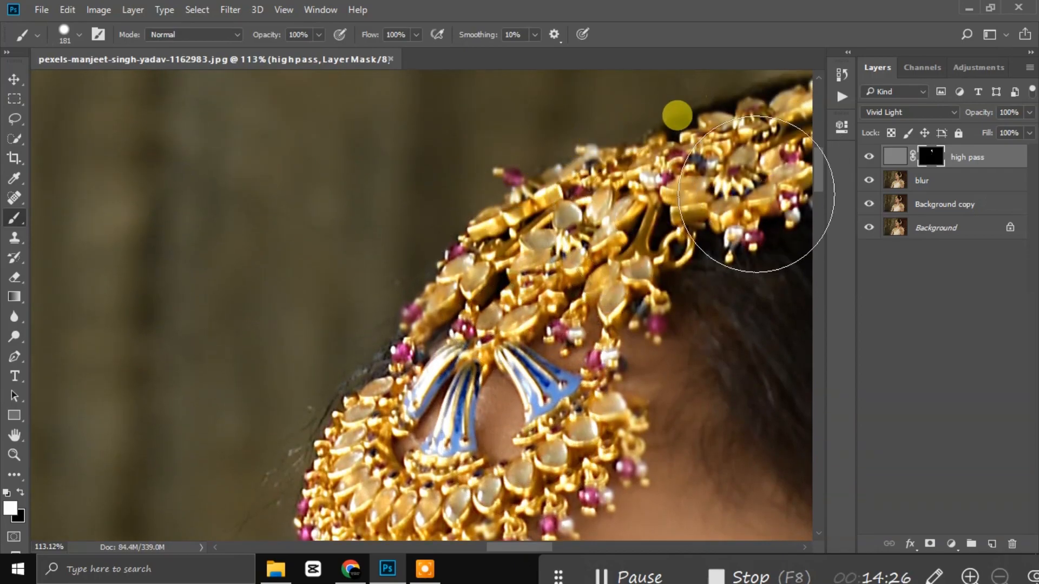
Step: Resize the brush for the earring and reveal sharpening down its chains
{"action": "scroll", "coordinate": [645, 288], "scroll_direction": "right", "scroll_amount": 8}
{"action": "scroll", "coordinate": [623, 279], "scroll_direction": "up", "scroll_amount": 3}
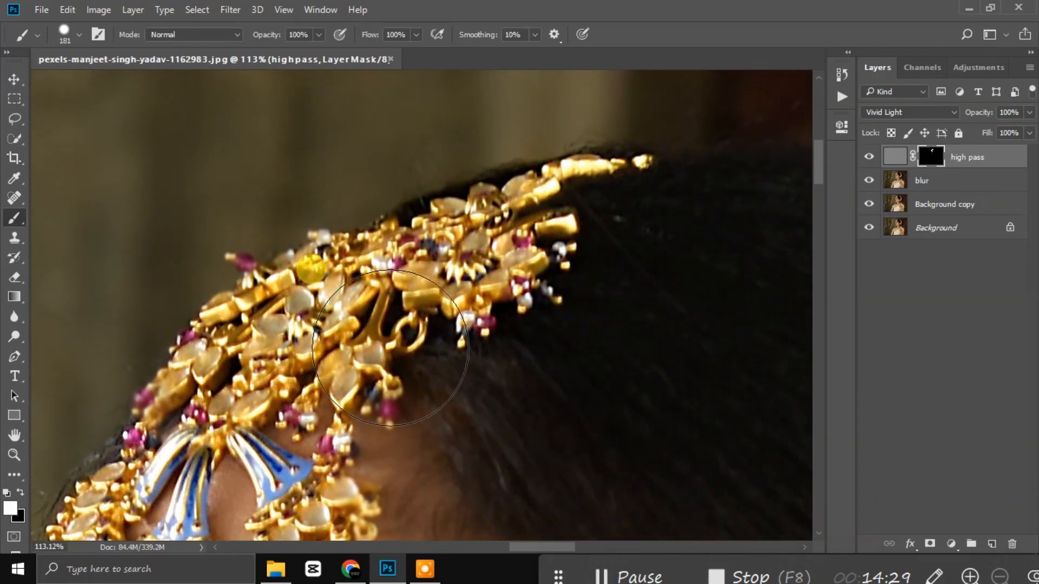
{"action": "scroll", "coordinate": [548, 325], "scroll_direction": "down", "scroll_amount": 6}
{"action": "scroll", "coordinate": [547, 325], "scroll_direction": "down", "scroll_amount": 5}
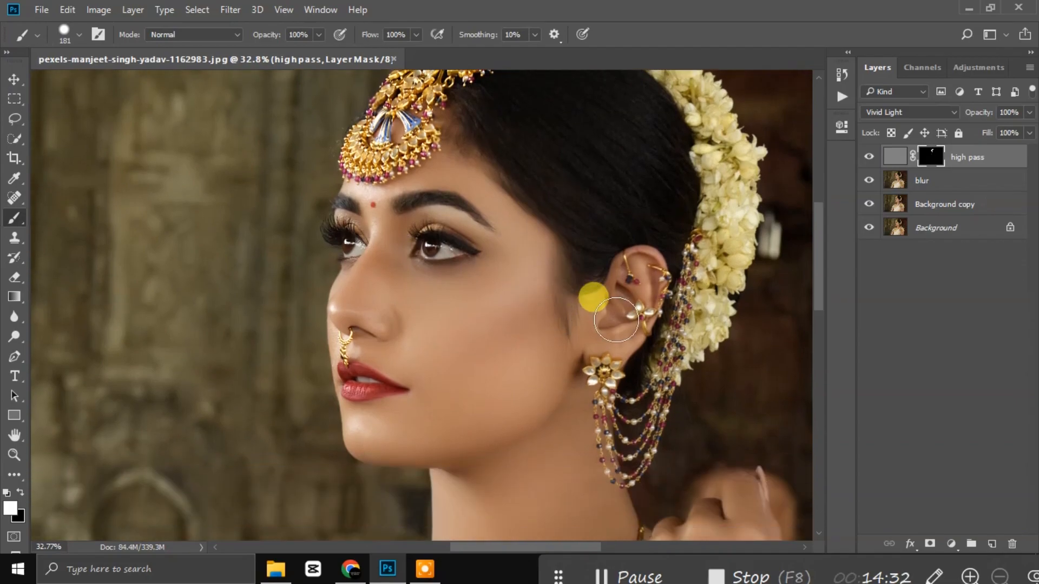
{"action": "scroll", "coordinate": [647, 309], "scroll_direction": "up", "scroll_amount": 6}
{"action": "right_click", "coordinate": [617, 217], "text": "alt"}
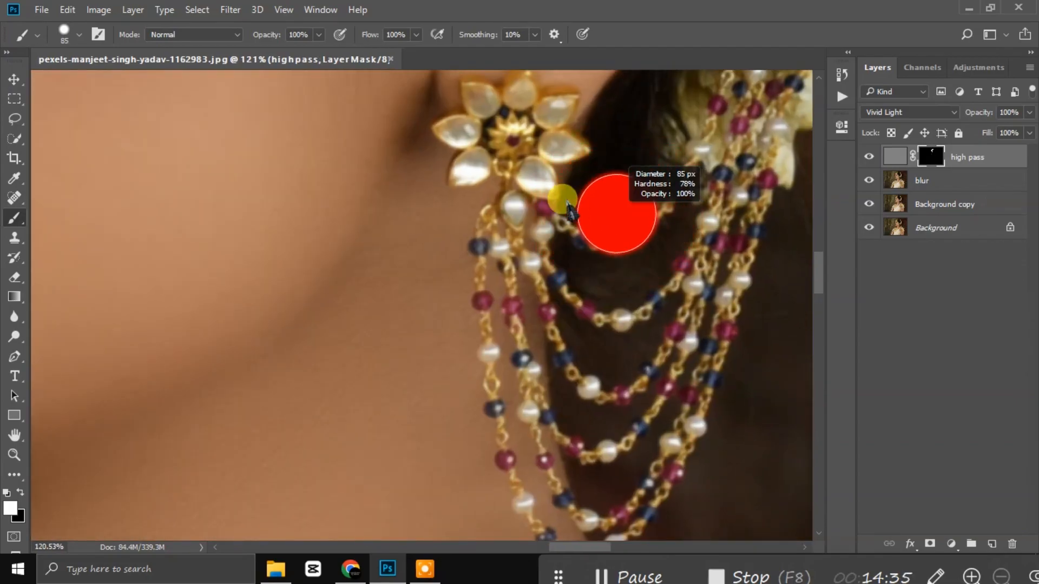
{"action": "mouse_move", "coordinate": [493, 135]}
{"action": "left_mouse_down"}
{"action": "mouse_move", "coordinate": [535, 114]}
{"action": "mouse_move", "coordinate": [539, 151]}
{"action": "mouse_move", "coordinate": [488, 183]}
{"action": "mouse_move", "coordinate": [516, 183]}
{"action": "mouse_move", "coordinate": [517, 280]}
{"action": "mouse_move", "coordinate": [550, 501]}
{"action": "mouse_move", "coordinate": [588, 511]}
{"action": "mouse_move", "coordinate": [722, 319]}
{"action": "mouse_move", "coordinate": [764, 80]}
{"action": "mouse_move", "coordinate": [606, 356]}
{"action": "mouse_move", "coordinate": [624, 247]}
{"action": "mouse_move", "coordinate": [578, 237]}
{"action": "mouse_move", "coordinate": [588, 359]}
{"action": "mouse_move", "coordinate": [576, 466]}
{"action": "mouse_move", "coordinate": [627, 437]}
{"action": "mouse_move", "coordinate": [754, 260]}
{"action": "mouse_move", "coordinate": [596, 276]}
{"action": "mouse_move", "coordinate": [551, 269]}
{"action": "mouse_move", "coordinate": [610, 146]}
{"action": "mouse_move", "coordinate": [595, 242]}
{"action": "left_mouse_up"}
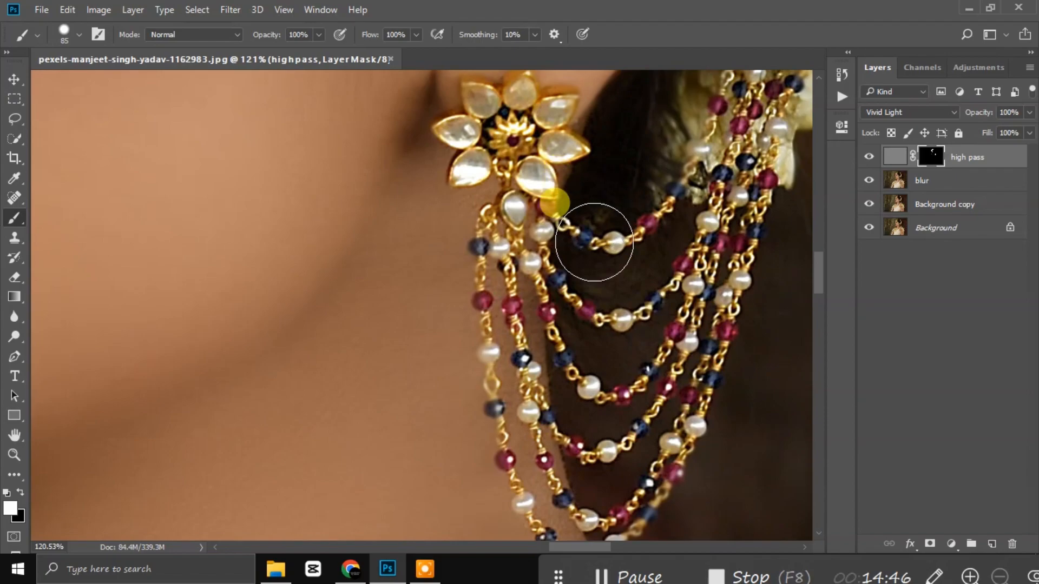
Step: Use a smaller brush to sharpen the earring's top petal
{"action": "scroll", "coordinate": [596, 247], "scroll_direction": "down", "scroll_amount": 8}
{"action": "scroll", "coordinate": [626, 207], "scroll_direction": "up", "scroll_amount": 14}
{"action": "left_click_drag", "start_coordinate": [493, 167], "coordinate": [477, 172]}
{"action": "mouse_move", "coordinate": [481, 157]}
{"action": "left_mouse_down"}
{"action": "mouse_move", "coordinate": [456, 174]}
{"action": "mouse_move", "coordinate": [474, 136]}
{"action": "mouse_move", "coordinate": [471, 166]}
{"action": "mouse_move", "coordinate": [443, 152]}
{"action": "mouse_move", "coordinate": [395, 163]}
{"action": "mouse_move", "coordinate": [546, 176]}
{"action": "mouse_move", "coordinate": [520, 176]}
{"action": "mouse_move", "coordinate": [525, 248]}
{"action": "mouse_move", "coordinate": [572, 254]}
{"action": "mouse_move", "coordinate": [503, 265]}
{"action": "mouse_move", "coordinate": [388, 219]}
{"action": "mouse_move", "coordinate": [358, 225]}
{"action": "left_mouse_up"}
{"action": "scroll", "coordinate": [568, 259], "scroll_direction": "down", "scroll_amount": 6}
{"action": "scroll", "coordinate": [689, 221], "scroll_direction": "up", "scroll_amount": 5}
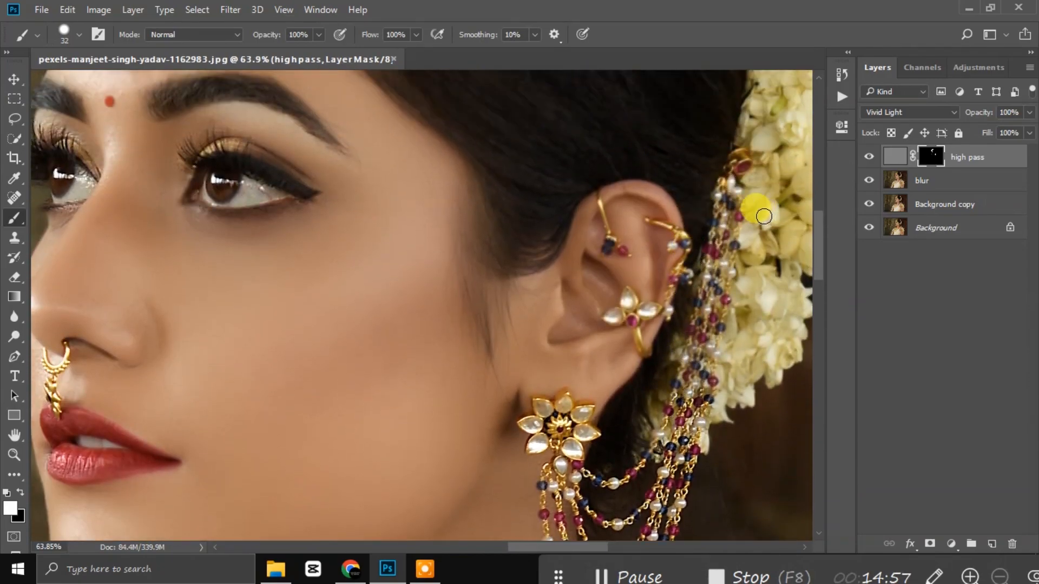
Step: Enlarge the brush and sharpen the bead strands beside the hair flowers
{"action": "right_click", "coordinate": [719, 229], "text": "alt"}
{"action": "mouse_move", "coordinate": [717, 186]}
{"action": "left_mouse_down"}
{"action": "mouse_move", "coordinate": [661, 408]}
{"action": "mouse_move", "coordinate": [710, 277]}
{"action": "left_mouse_up"}
{"action": "scroll", "coordinate": [720, 306], "scroll_direction": "down", "scroll_amount": 5}
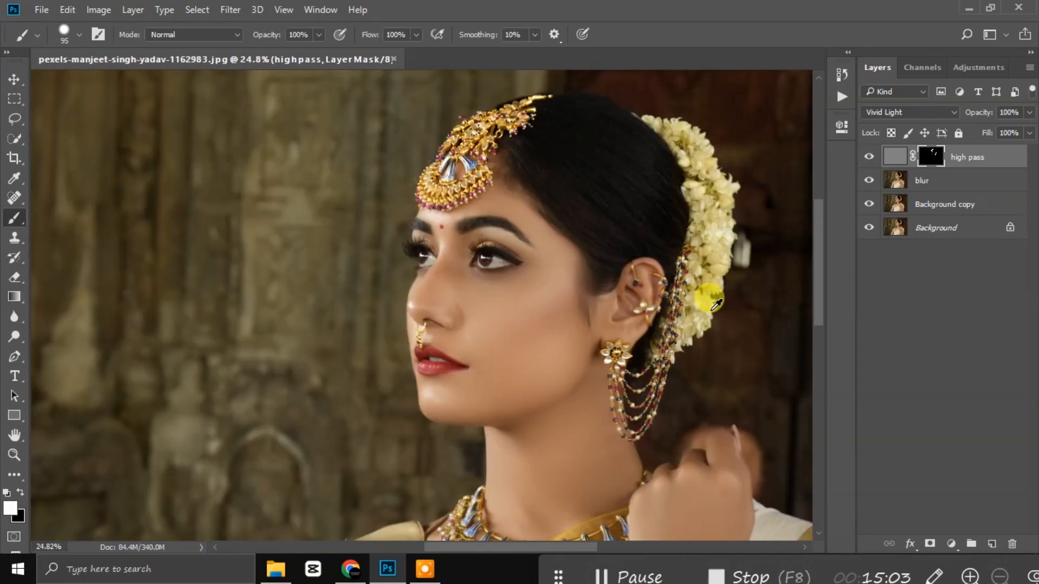
{"action": "scroll", "coordinate": [709, 309], "scroll_direction": "down", "scroll_amount": 4}
{"action": "scroll", "coordinate": [709, 310], "scroll_direction": "down", "scroll_amount": 1}
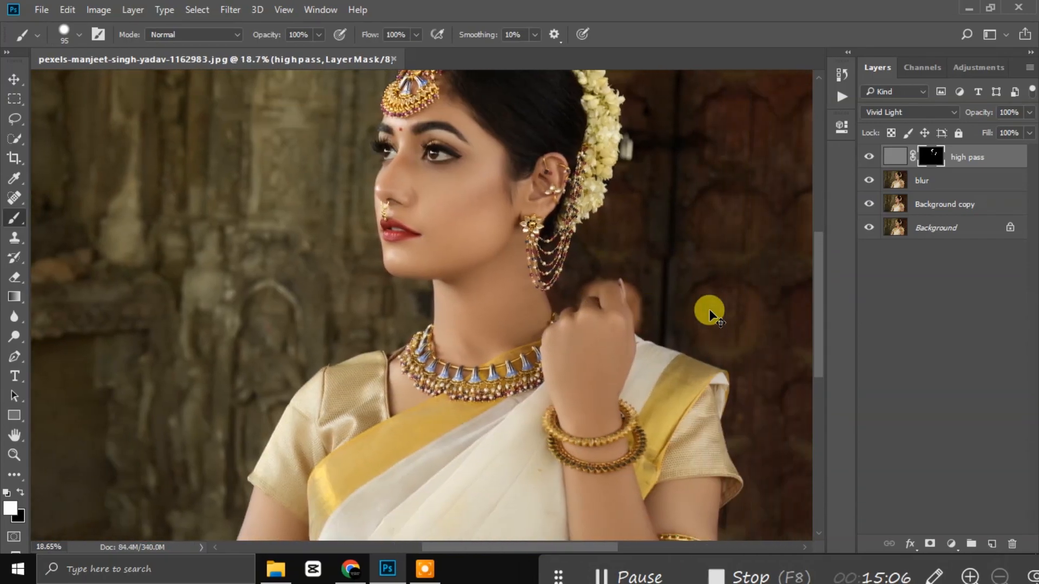
{"action": "scroll", "coordinate": [590, 278], "scroll_direction": "down", "scroll_amount": 4}
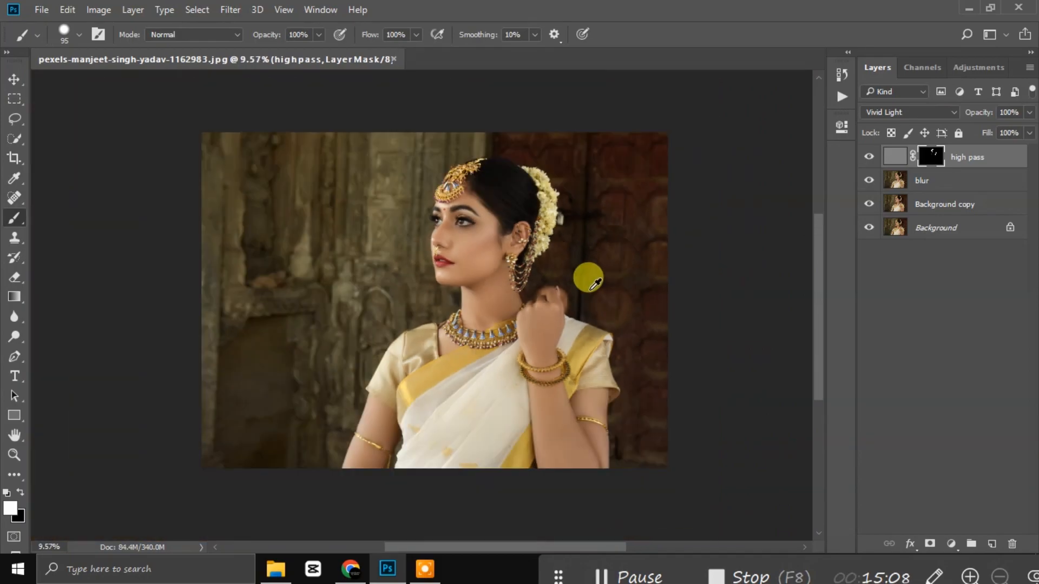
Step: Stamp all visible layers into a new merged Layer 1 above high pass
{"action": "scroll", "coordinate": [434, 331], "scroll_direction": "up", "scroll_amount": 2}
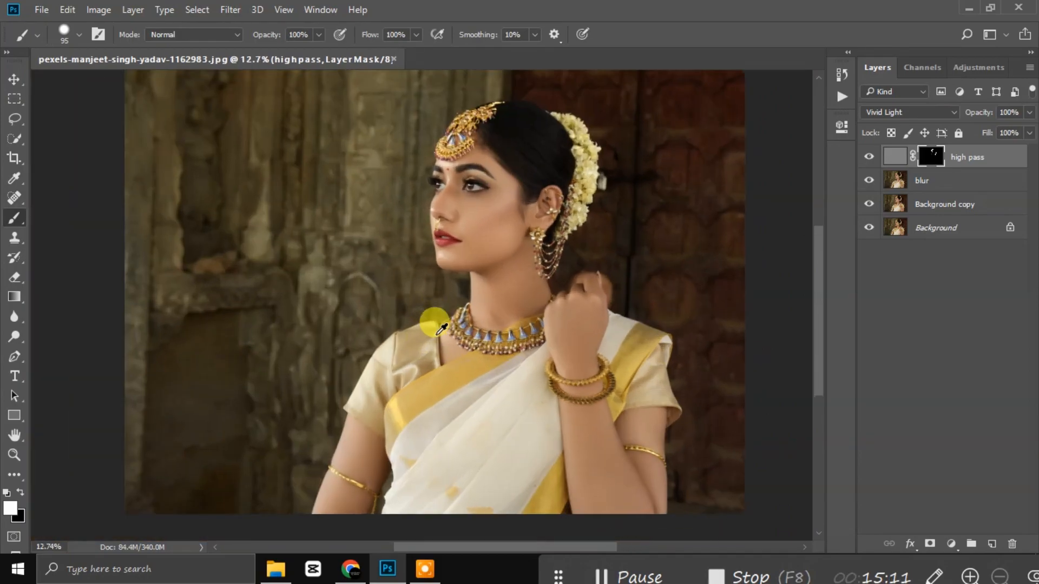
{"action": "left_click", "coordinate": [969, 305]}
{"action": "left_click", "coordinate": [967, 160]}
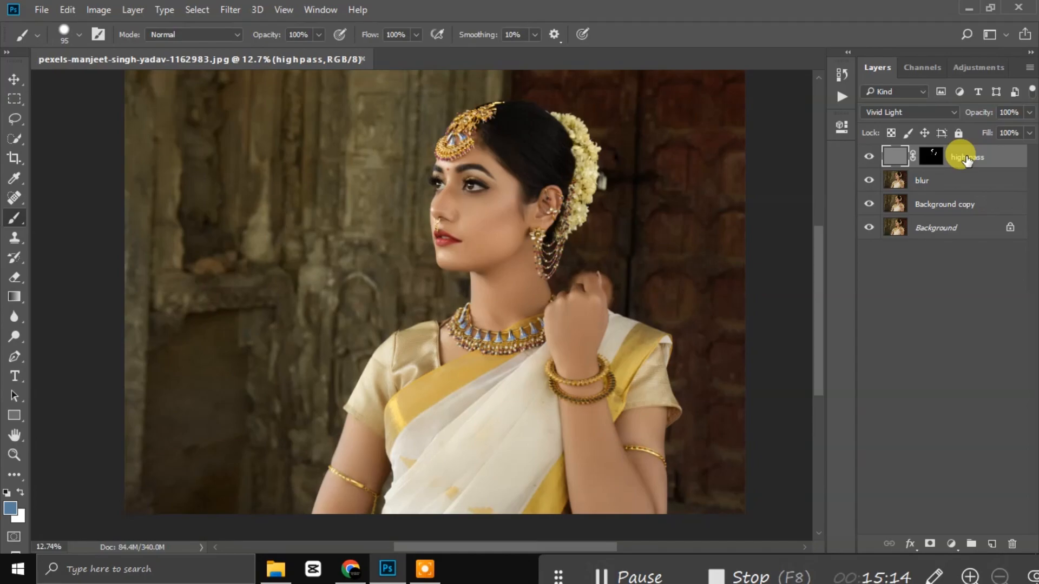
{"action": "key", "text": "ctrl+alt+shift+e"}
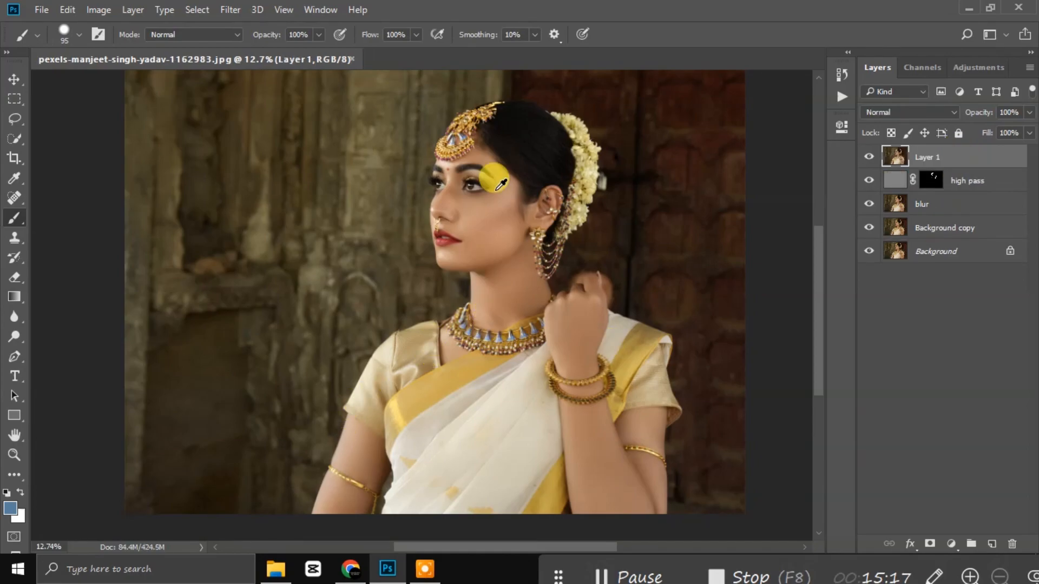
{"action": "scroll", "coordinate": [493, 178], "scroll_direction": "up", "scroll_amount": 2}
{"action": "scroll", "coordinate": [498, 179], "scroll_direction": "down", "scroll_amount": 3}
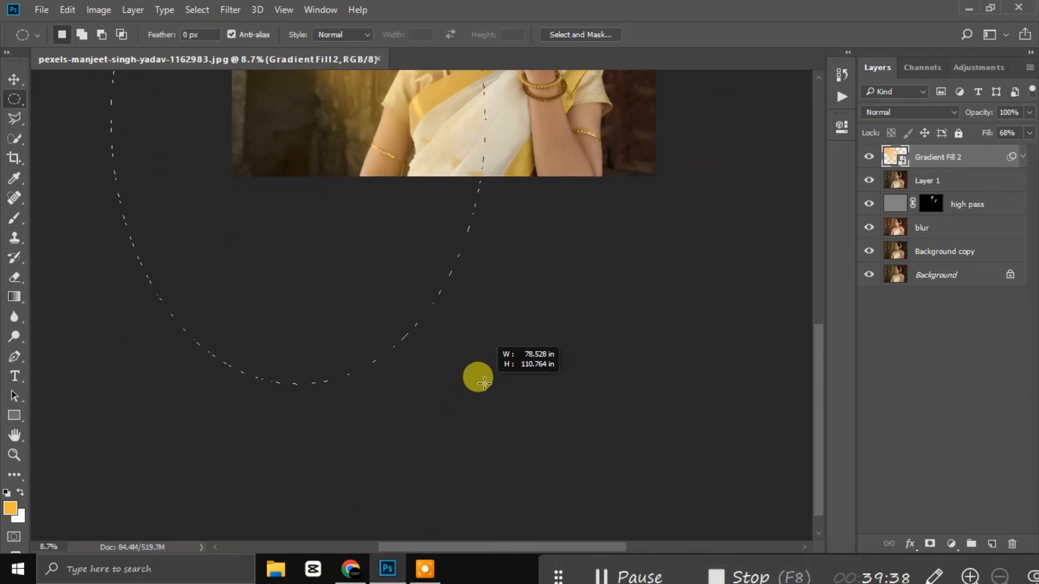
{"action": "left_click_drag", "start_coordinate": [484, 383], "coordinate": [484, 383]}
{"action": "scroll", "coordinate": [552, 424], "scroll_direction": "up", "scroll_amount": 5}
{"action": "mouse_move", "coordinate": [334, 315]}
{"action": "left_mouse_down"}
{"action": "mouse_move", "coordinate": [336, 241]}
{"action": "mouse_move", "coordinate": [303, 164]}
{"action": "mouse_move", "coordinate": [317, 159]}
{"action": "left_mouse_up"}
Step: On Layer 1, draw an elliptical marquee over the portrait's left side
{"action": "left_click", "coordinate": [14, 101]}
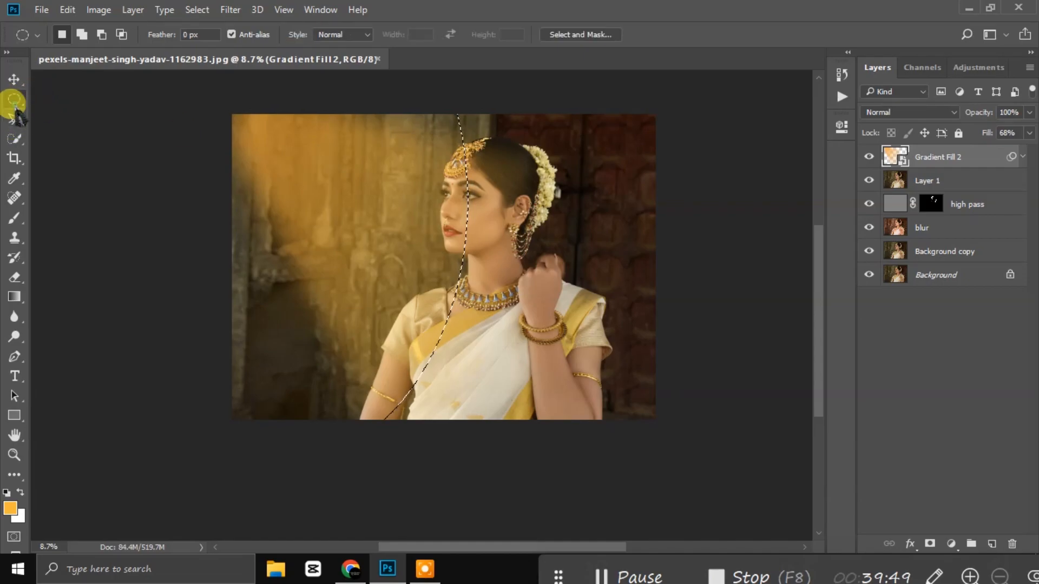
{"action": "key", "text": "ctrl+d"}
{"action": "left_click_drag", "start_coordinate": [178, 106], "coordinate": [505, 491]}
{"action": "left_click_drag", "start_coordinate": [358, 368], "coordinate": [341, 302]}
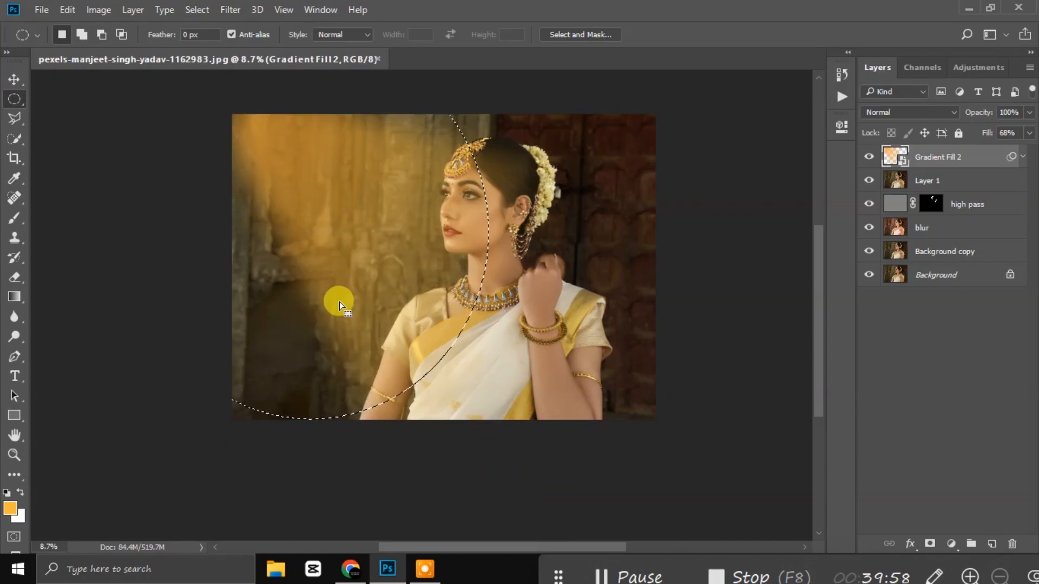
{"action": "key", "text": "ctrl+d"}
{"action": "left_click_drag", "start_coordinate": [105, 96], "coordinate": [183, 186]}
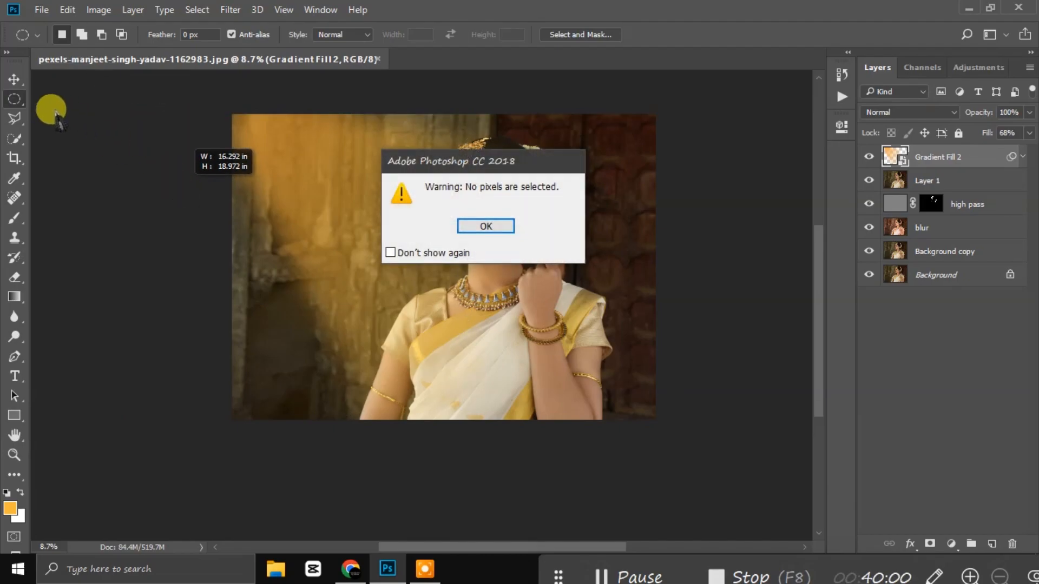
{"action": "left_click", "coordinate": [475, 226]}
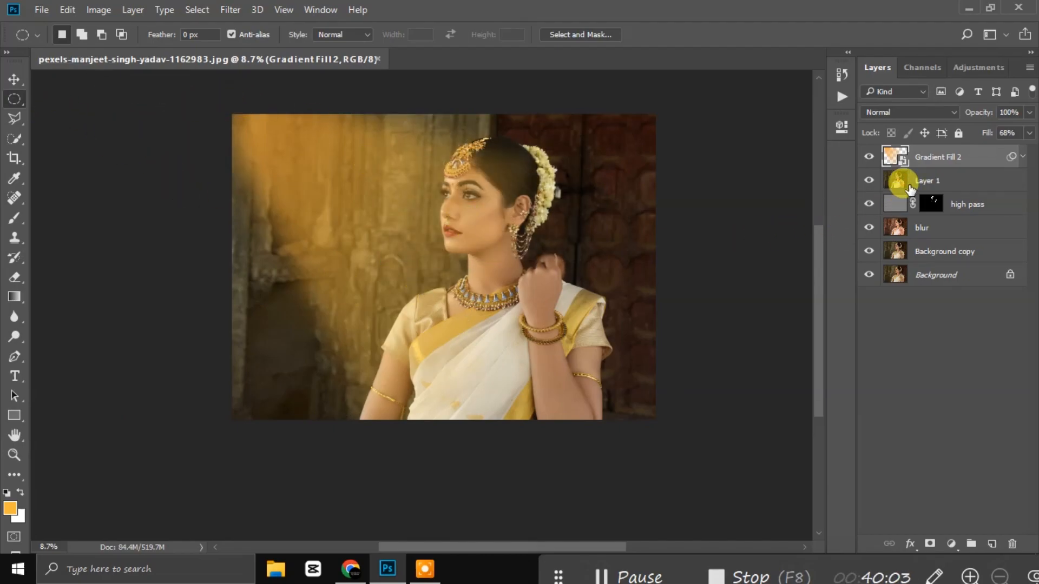
{"action": "left_click", "coordinate": [911, 184]}
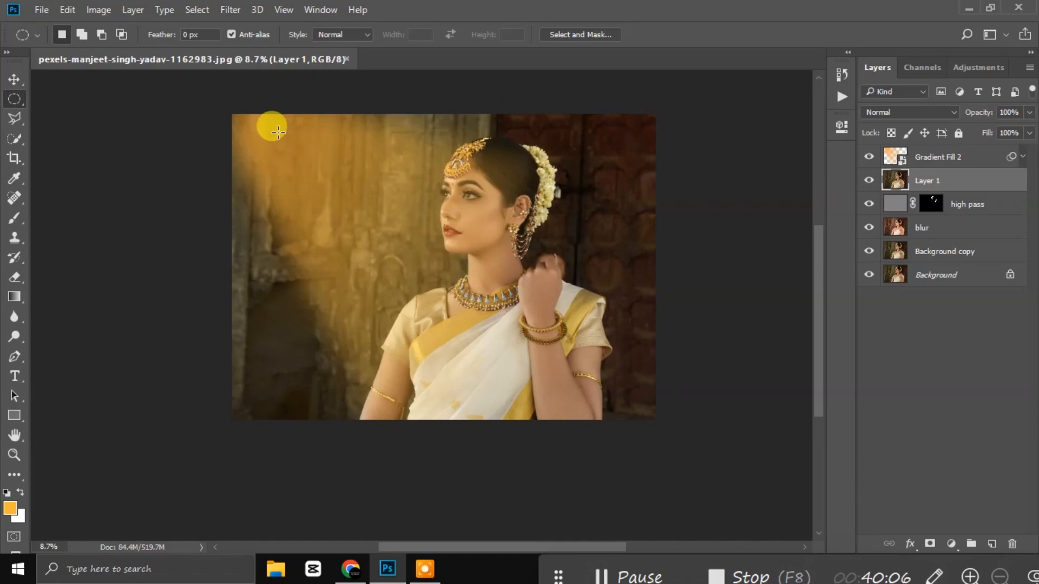
{"action": "left_click_drag", "start_coordinate": [115, 95], "coordinate": [501, 506]}
{"action": "left_click_drag", "start_coordinate": [436, 404], "coordinate": [392, 329]}
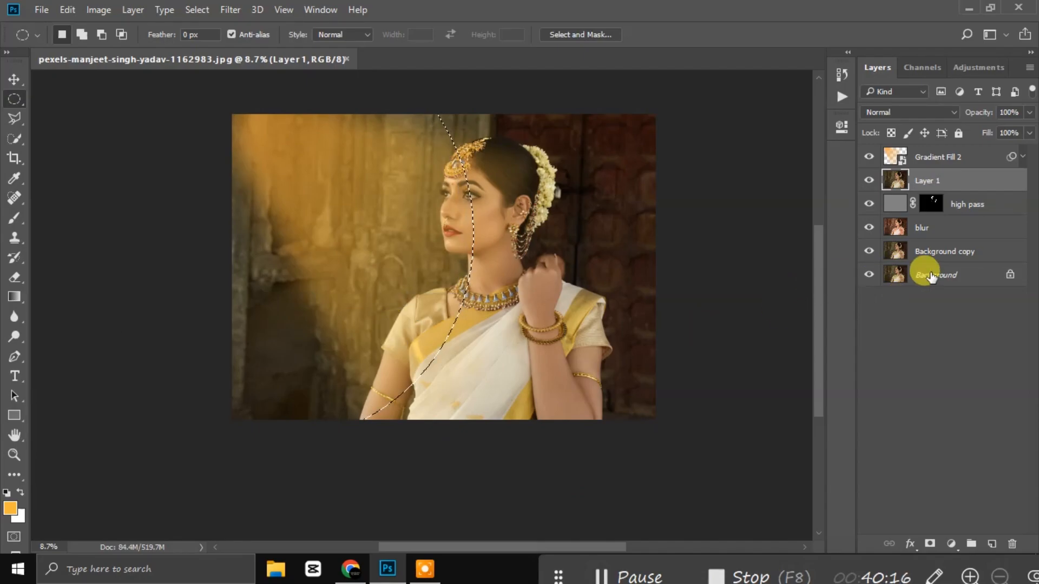
Step: Add a Gradient Map adjustment to the oval selection and open its Gradient Editor
{"action": "left_click", "coordinate": [951, 544]}
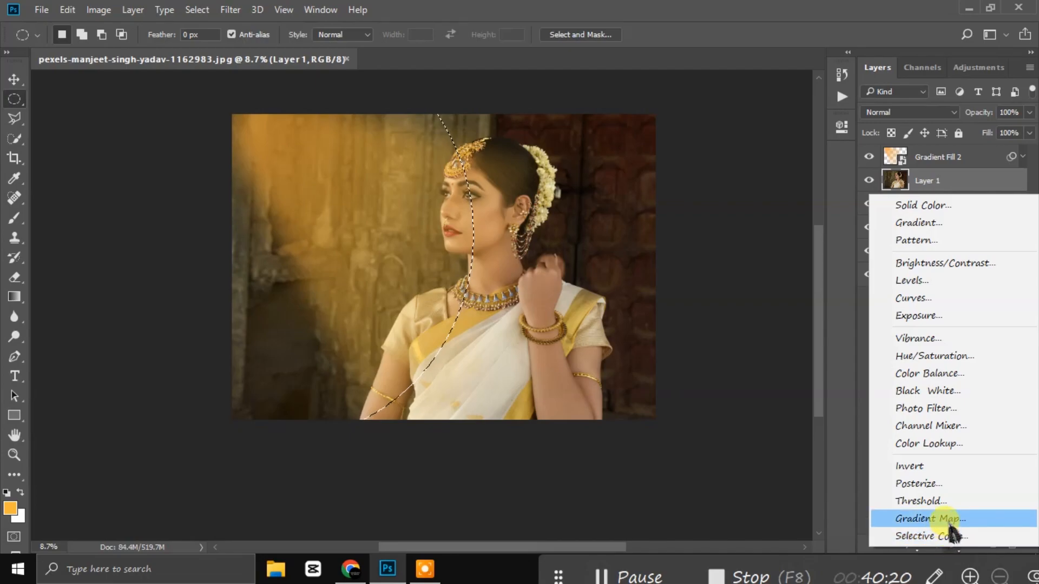
{"action": "left_click", "coordinate": [945, 518]}
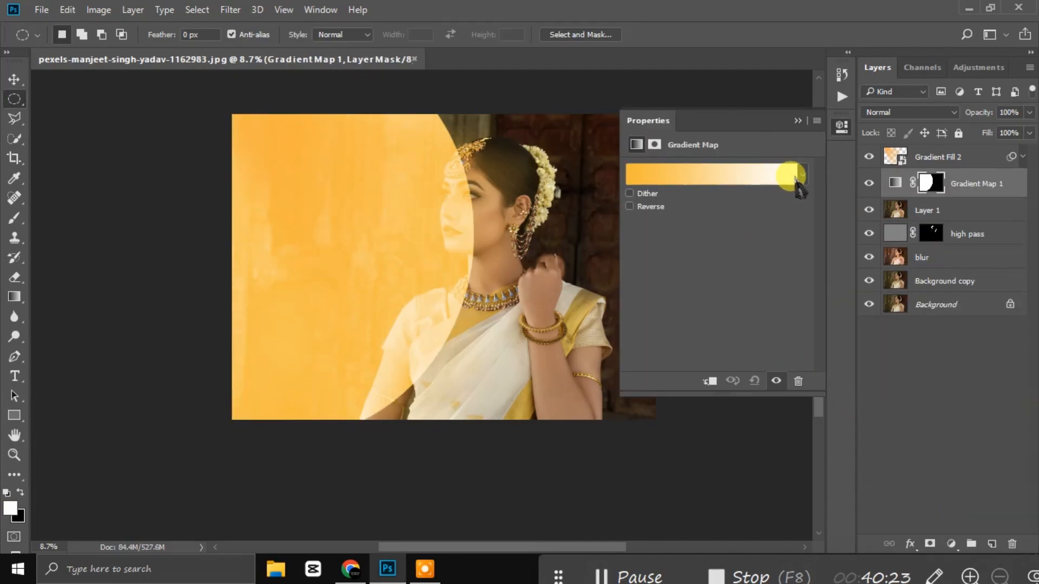
{"action": "left_click", "coordinate": [778, 174]}
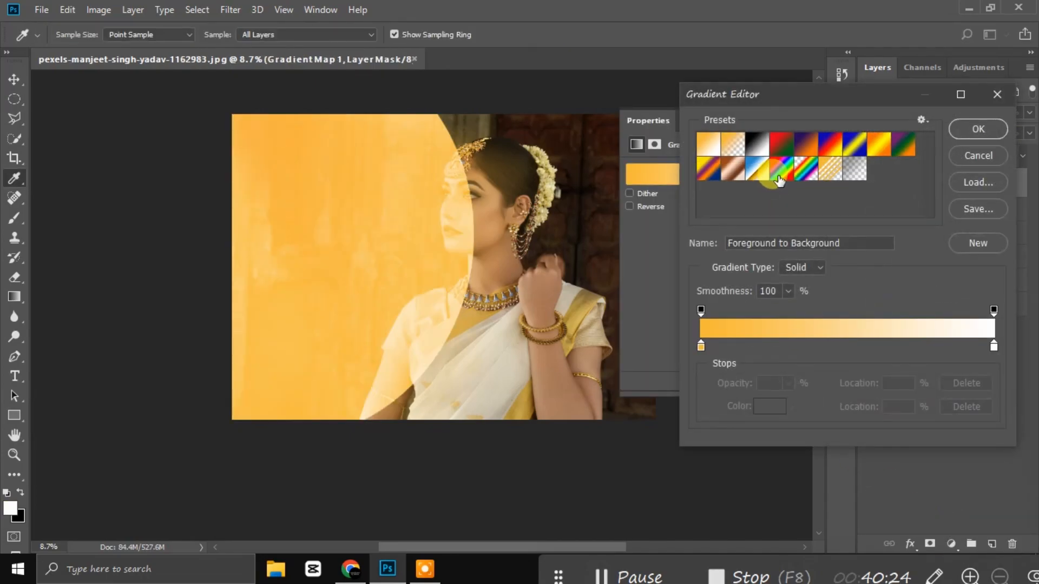
Step: Set the gradient's right stop to golden yellow #f3cf28
{"action": "left_click", "coordinate": [994, 347]}
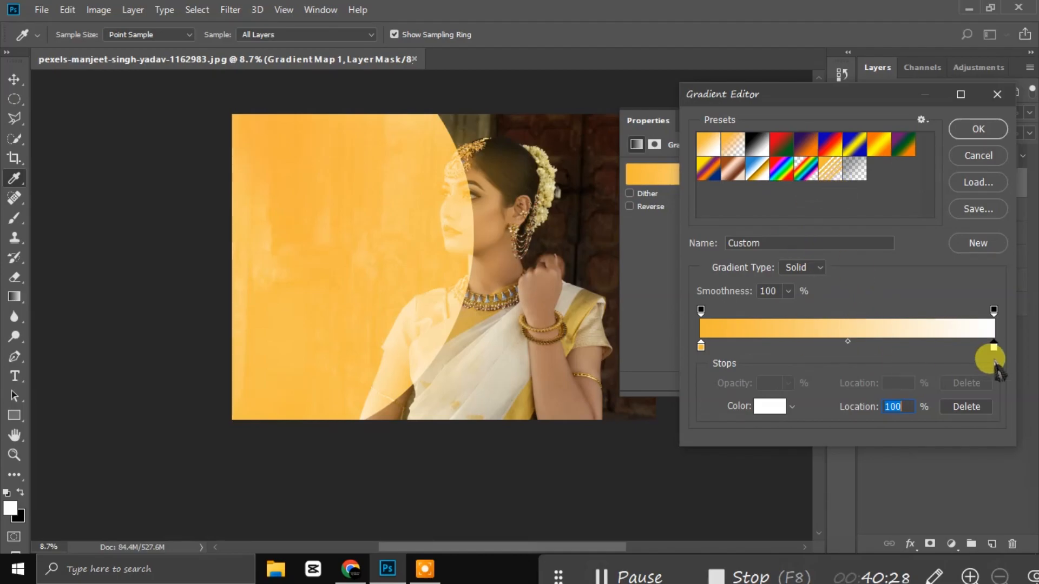
{"action": "left_click", "coordinate": [768, 405]}
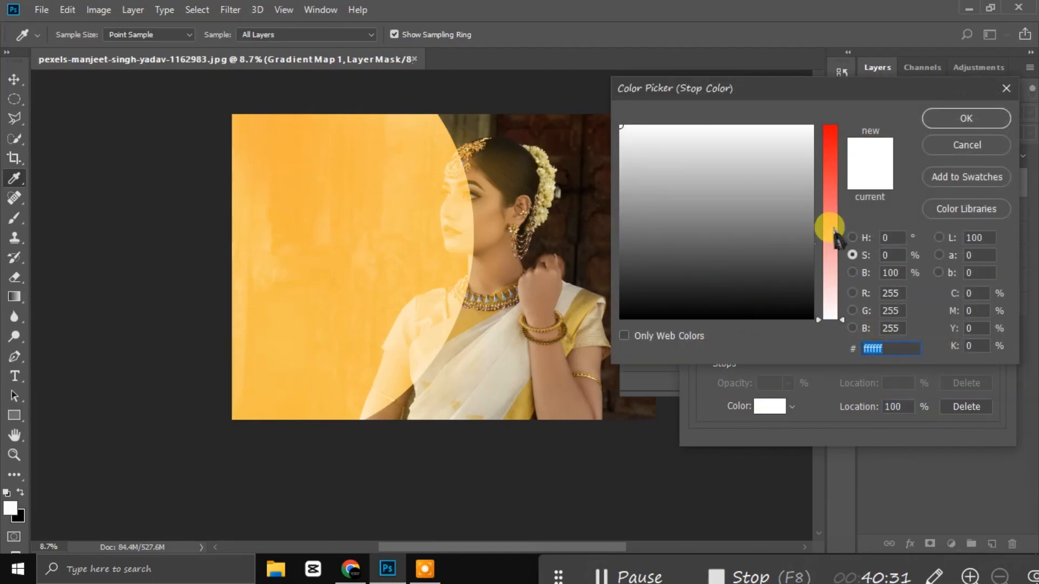
{"action": "left_click_drag", "start_coordinate": [834, 232], "coordinate": [827, 169]}
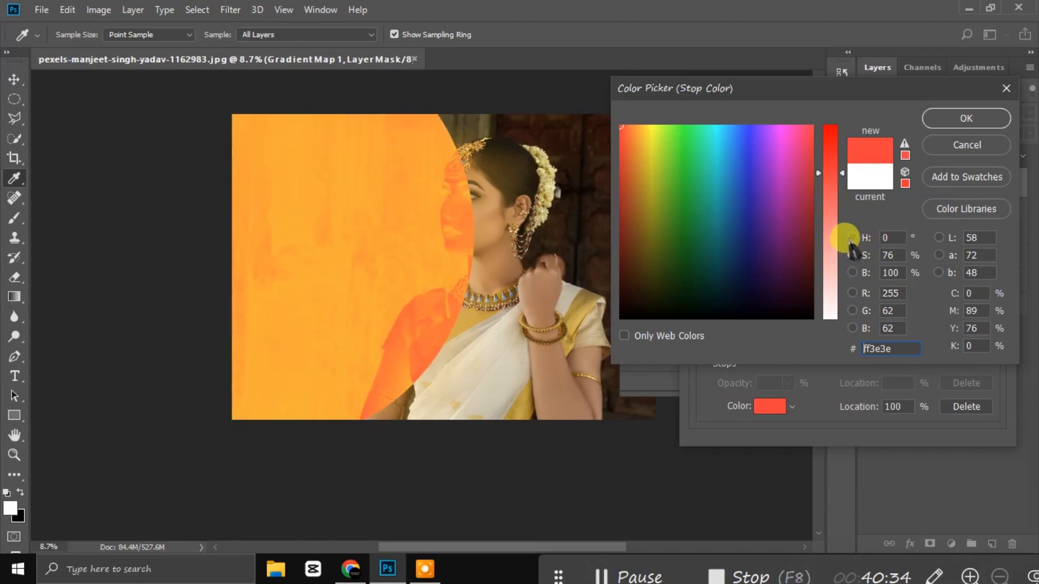
{"action": "left_click", "coordinate": [851, 237]}
{"action": "left_click", "coordinate": [828, 286]}
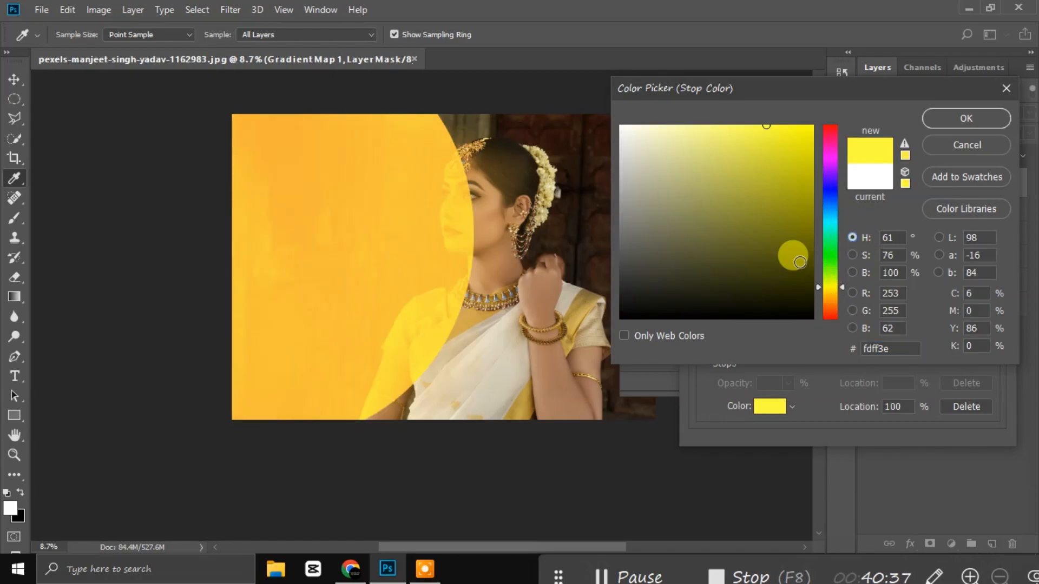
{"action": "left_click_drag", "start_coordinate": [779, 155], "coordinate": [784, 132]}
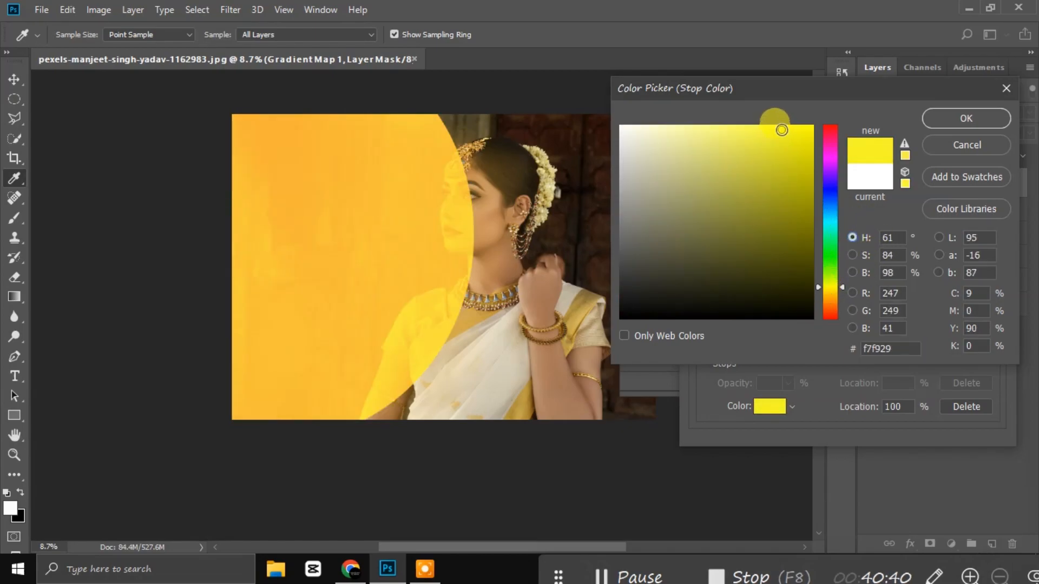
{"action": "left_click", "coordinate": [753, 263]}
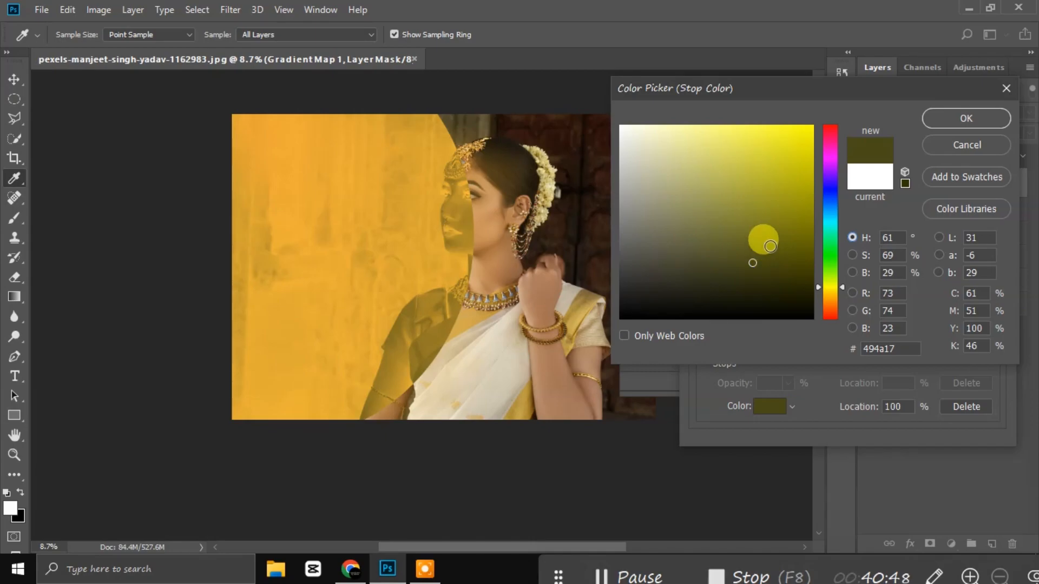
{"action": "left_click", "coordinate": [938, 118]}
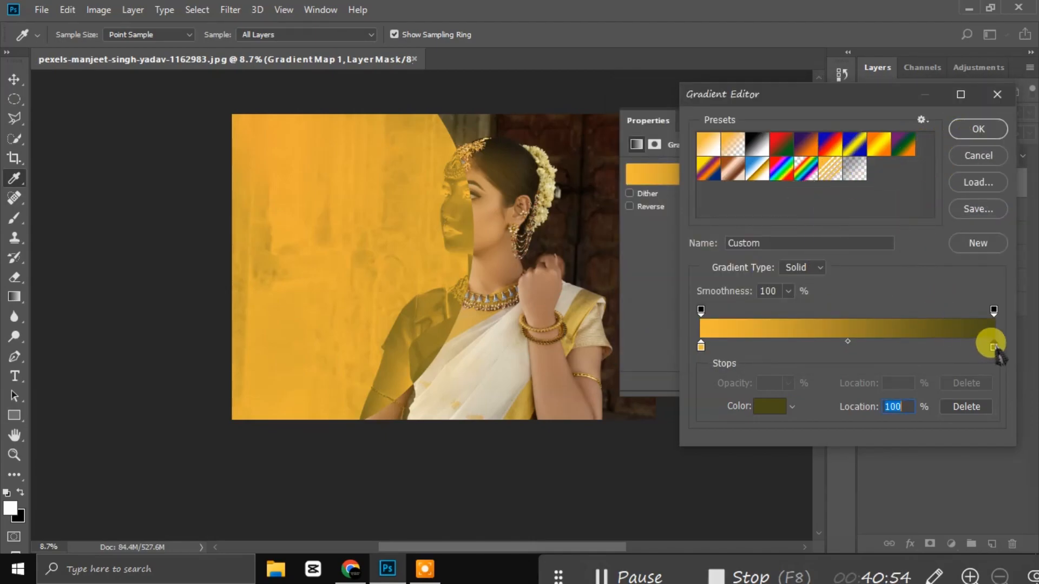
{"action": "left_click", "coordinate": [767, 407]}
{"action": "left_click", "coordinate": [781, 151]}
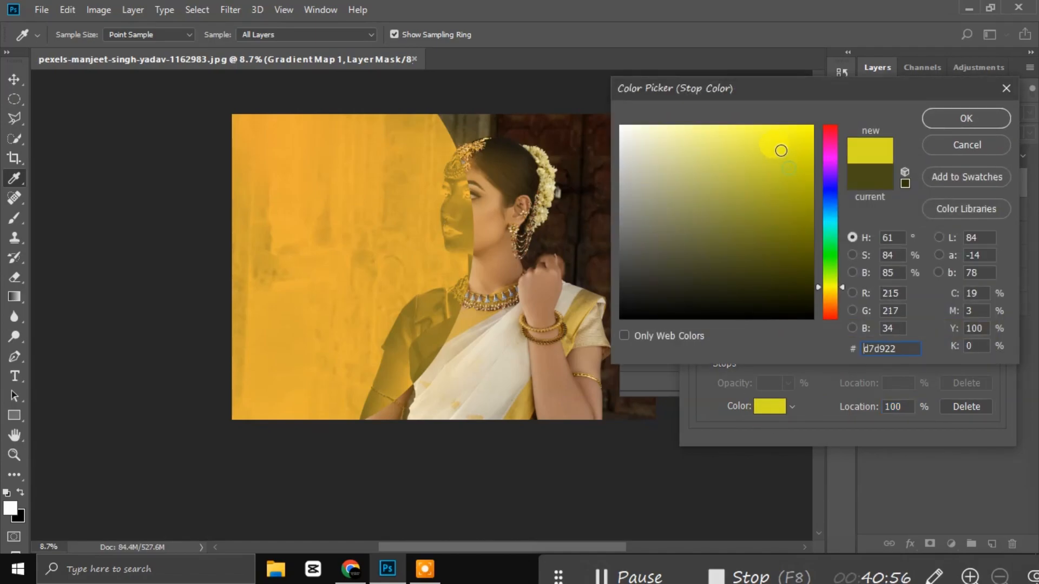
{"action": "left_click", "coordinate": [776, 136]}
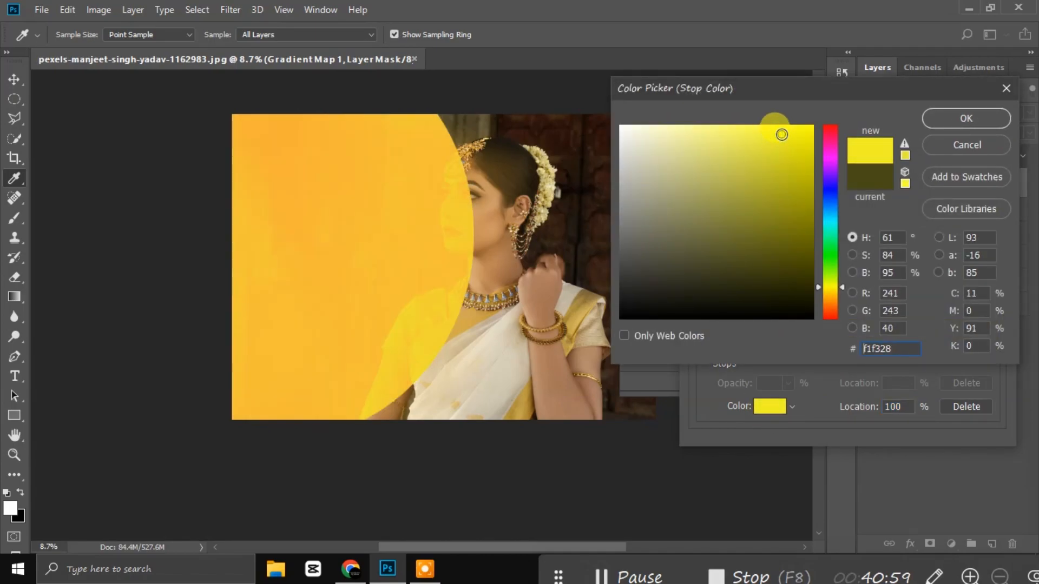
{"action": "left_click_drag", "start_coordinate": [822, 289], "coordinate": [822, 293]}
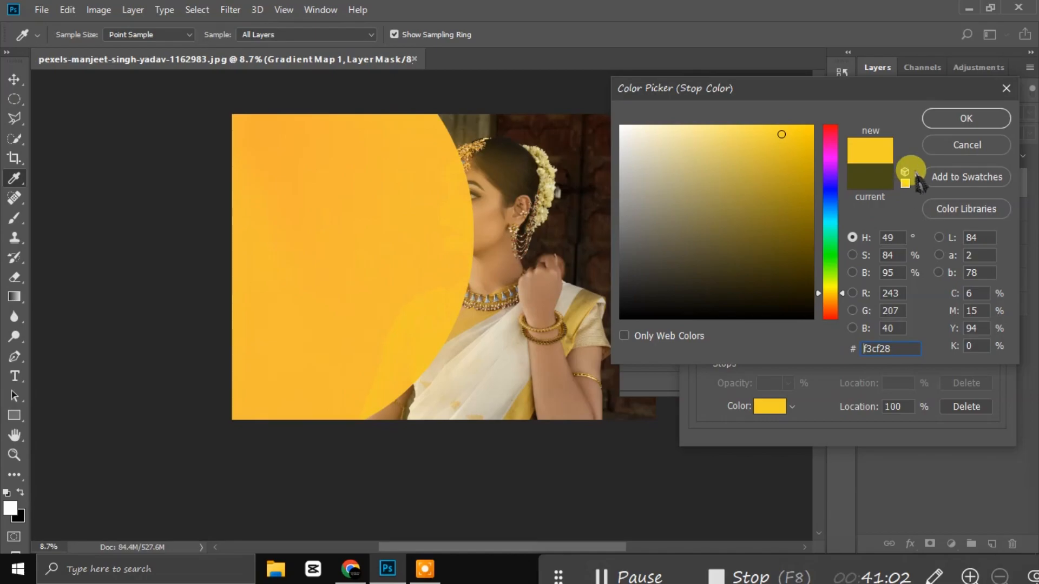
{"action": "left_click", "coordinate": [958, 124]}
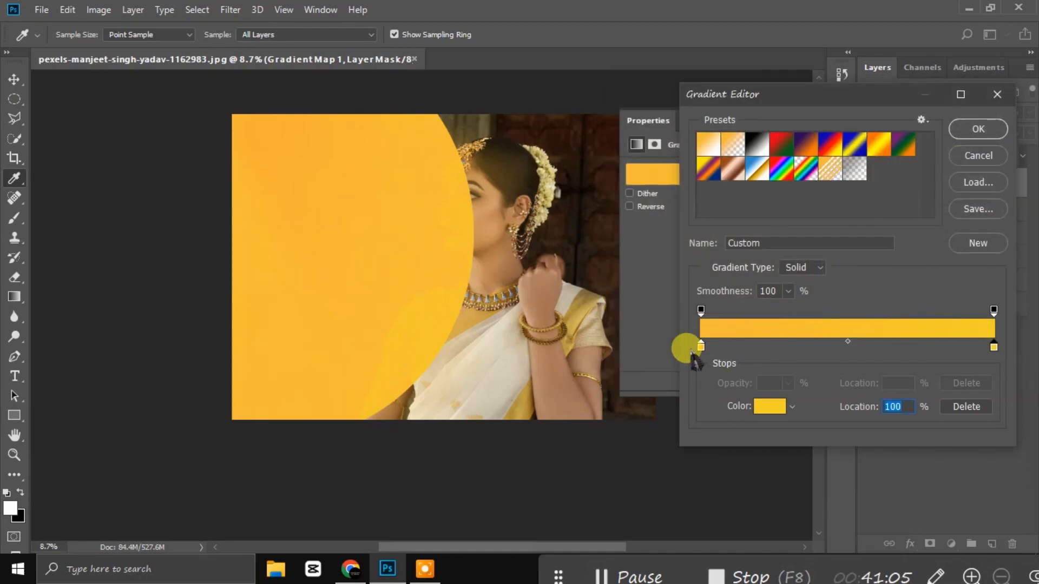
Step: Make the left stop orange #f58c38 and move the midpoint to about 36%
{"action": "left_click", "coordinate": [769, 406]}
{"action": "left_click", "coordinate": [828, 305]}
{"action": "left_click", "coordinate": [939, 118]}
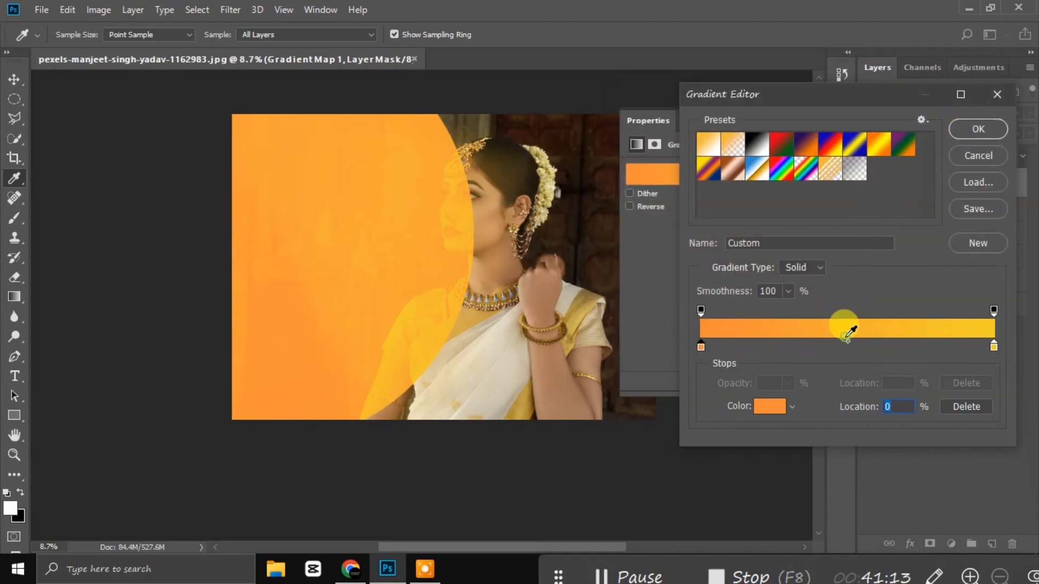
{"action": "left_click", "coordinate": [848, 330]}
{"action": "left_click", "coordinate": [767, 414]}
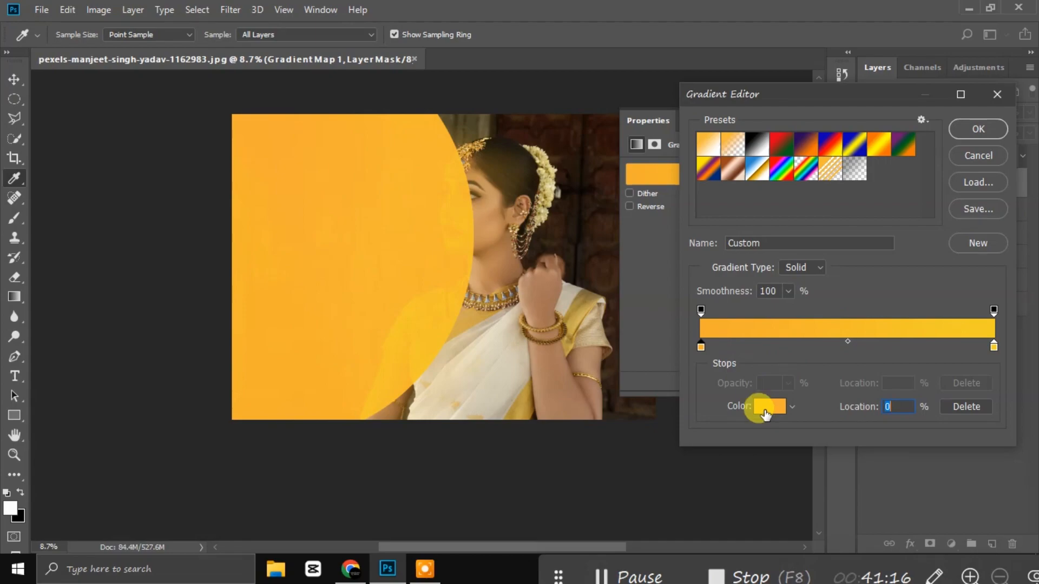
{"action": "left_click", "coordinate": [857, 331]}
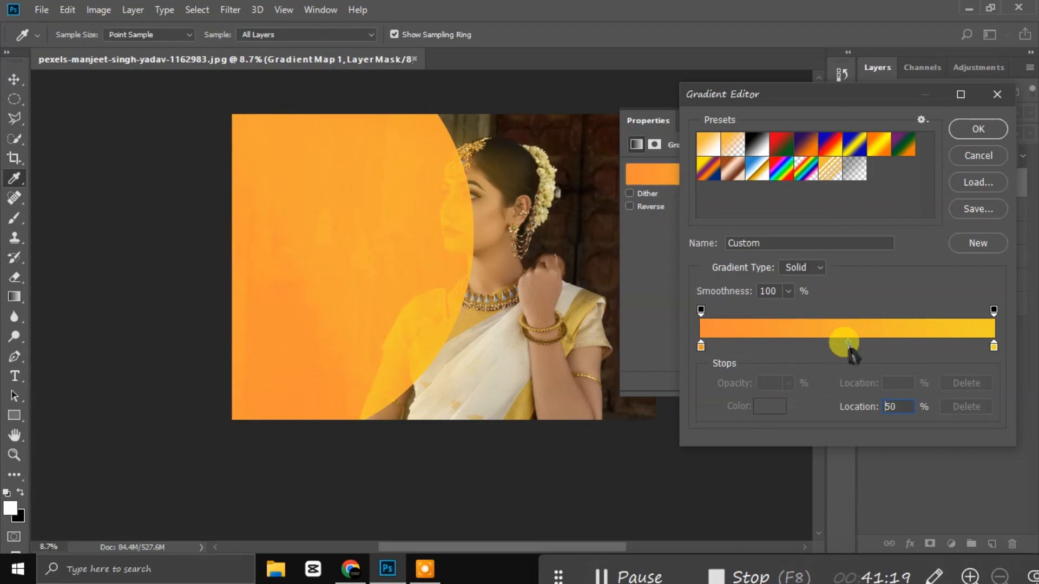
{"action": "left_click_drag", "start_coordinate": [848, 343], "coordinate": [808, 353]}
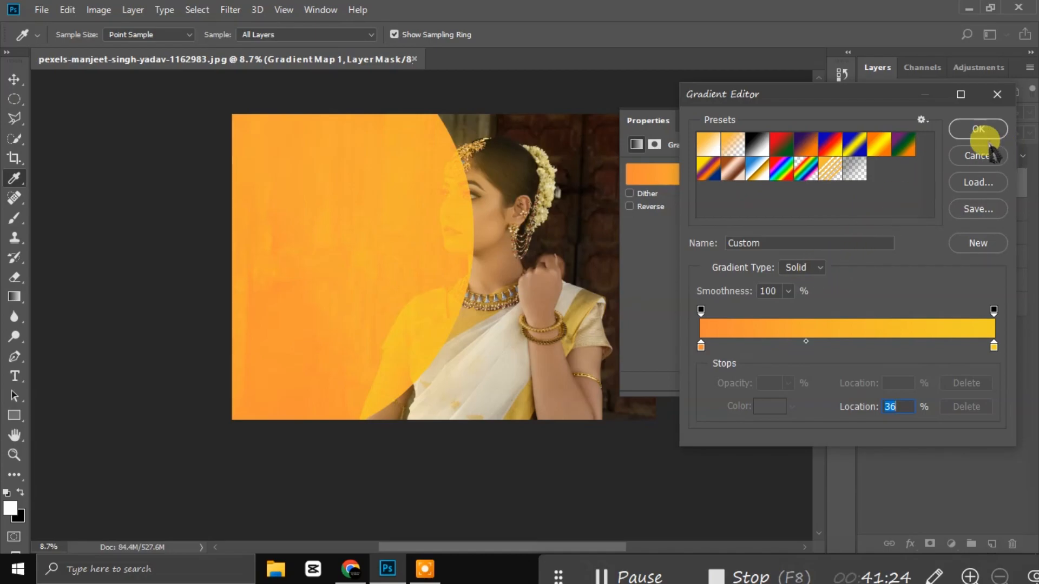
Step: Apply the orange-yellow gradient map and hide the Gradient Fill 2 layer
{"action": "left_click", "coordinate": [966, 131]}
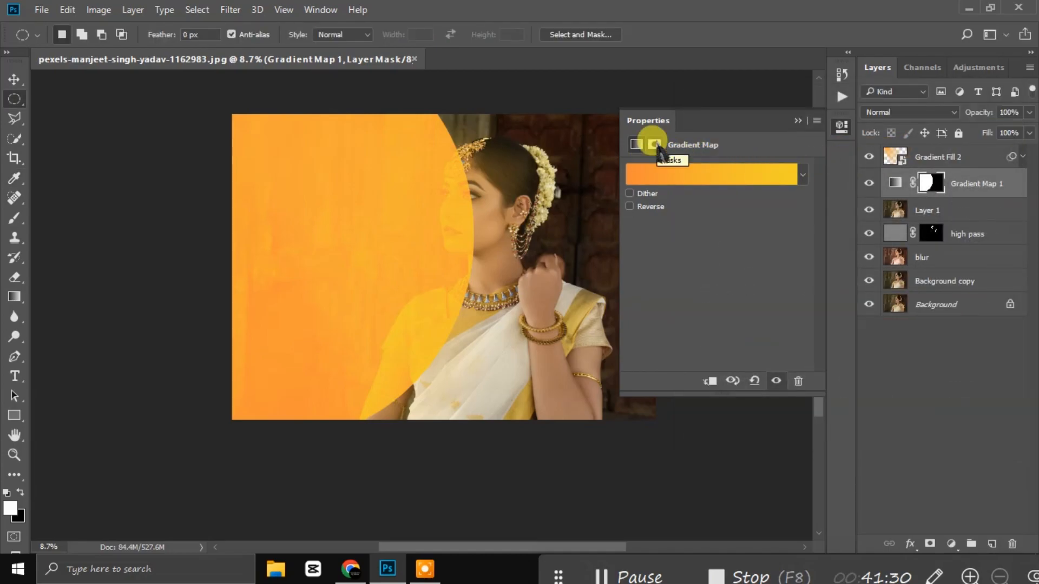
{"action": "left_click_drag", "start_coordinate": [207, 32], "coordinate": [157, 22]}
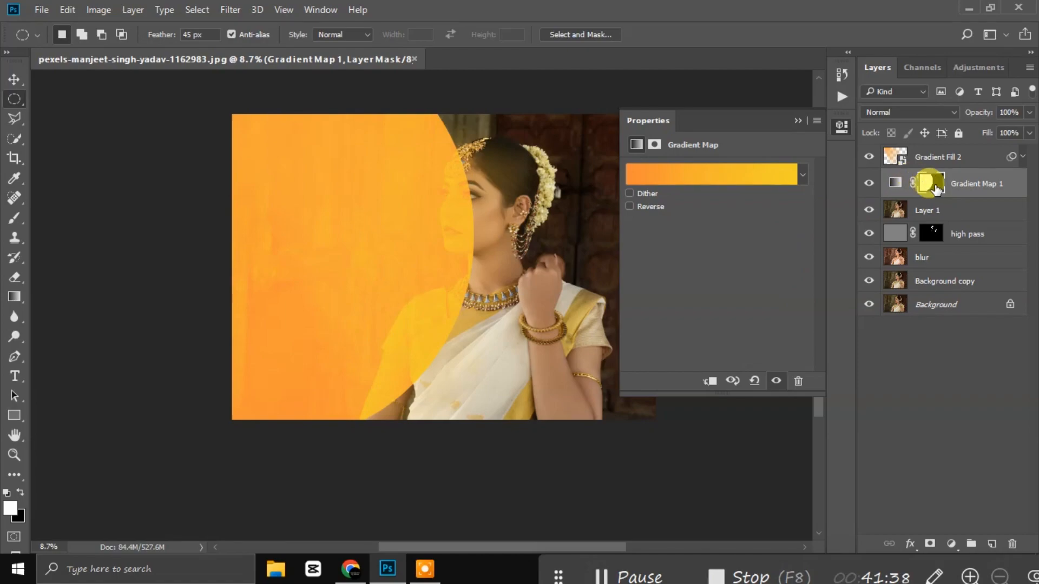
{"action": "left_click", "coordinate": [978, 185]}
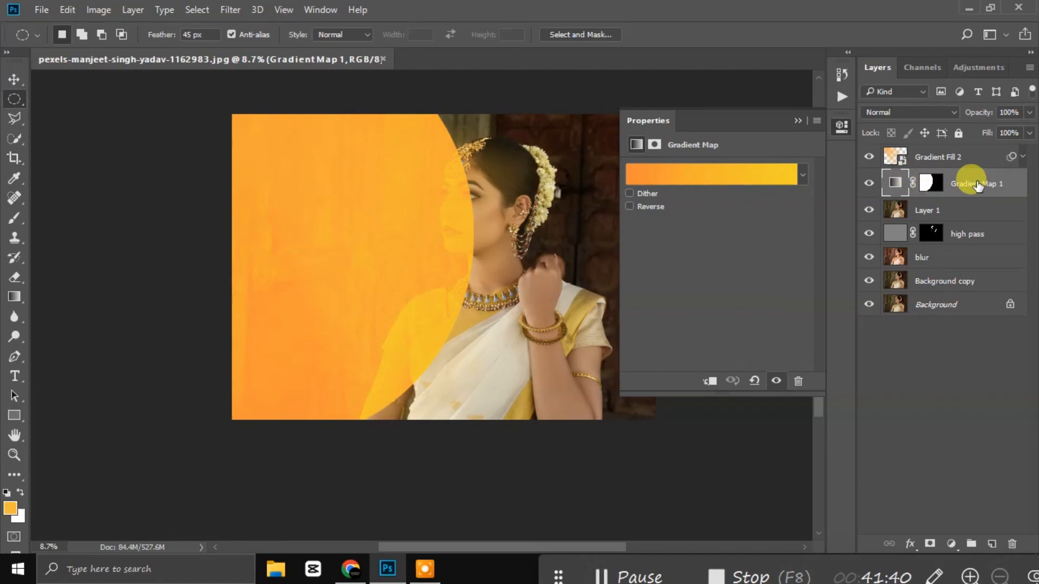
{"action": "left_click", "coordinate": [953, 158]}
{"action": "left_click", "coordinate": [869, 157]}
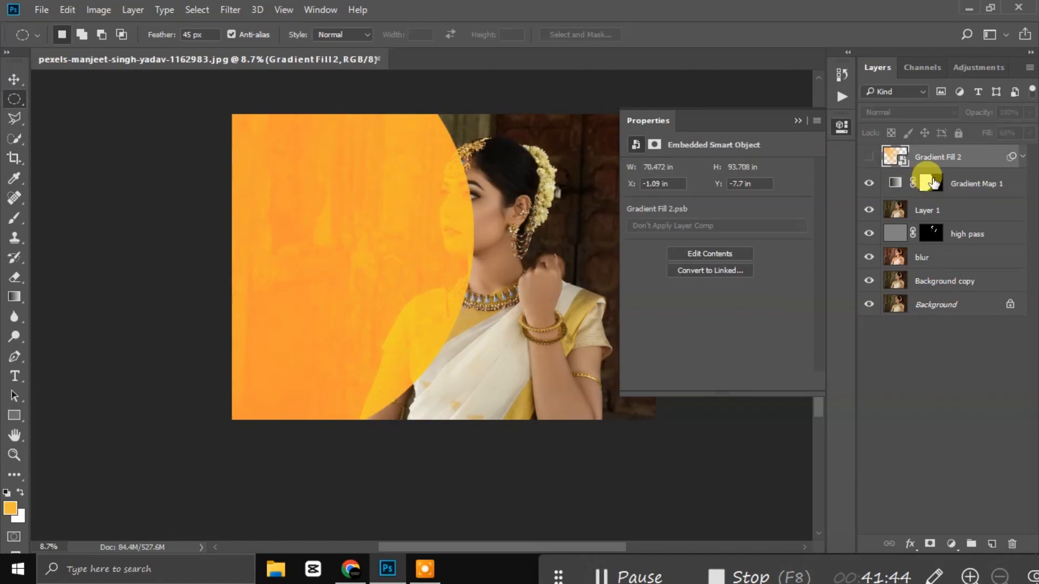
Step: Feather Gradient Map 1's mask to 1000 px and set opacity 77%, fill 86%
{"action": "left_click", "coordinate": [944, 184]}
{"action": "left_click_drag", "start_coordinate": [694, 266], "coordinate": [796, 269]}
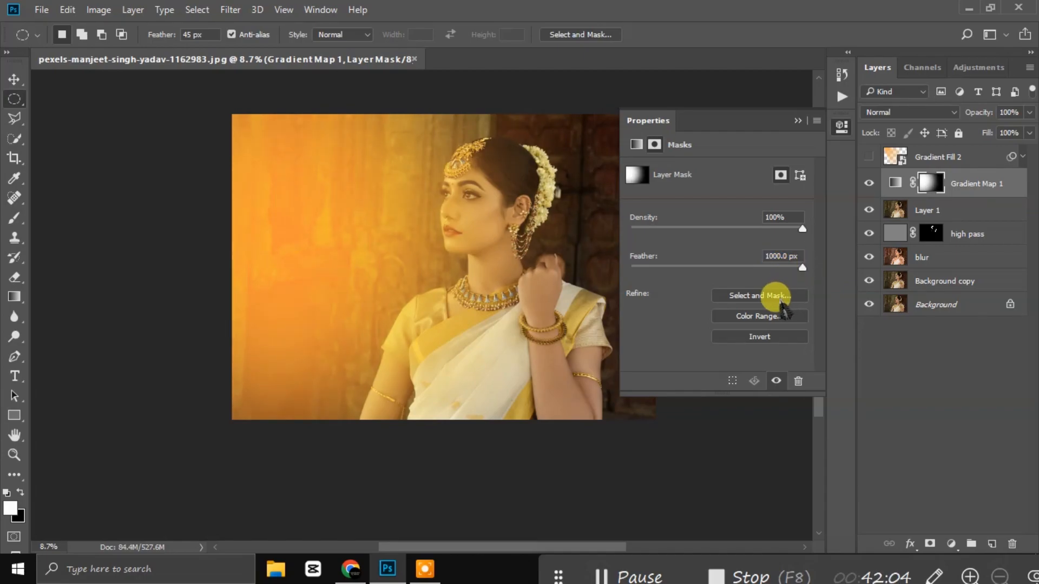
{"action": "left_click", "coordinate": [740, 228]}
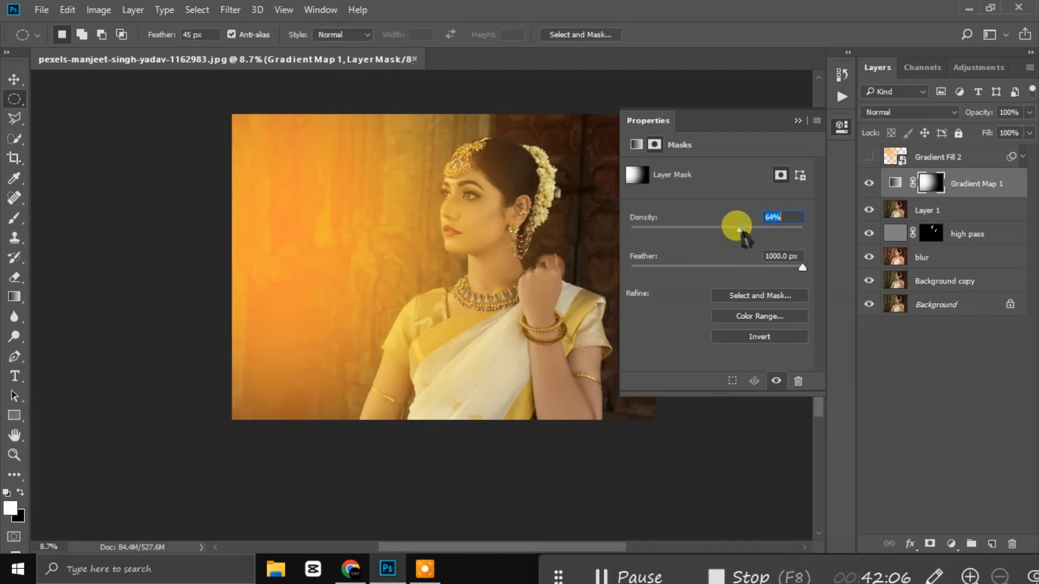
{"action": "left_click_drag", "start_coordinate": [748, 232], "coordinate": [822, 249]}
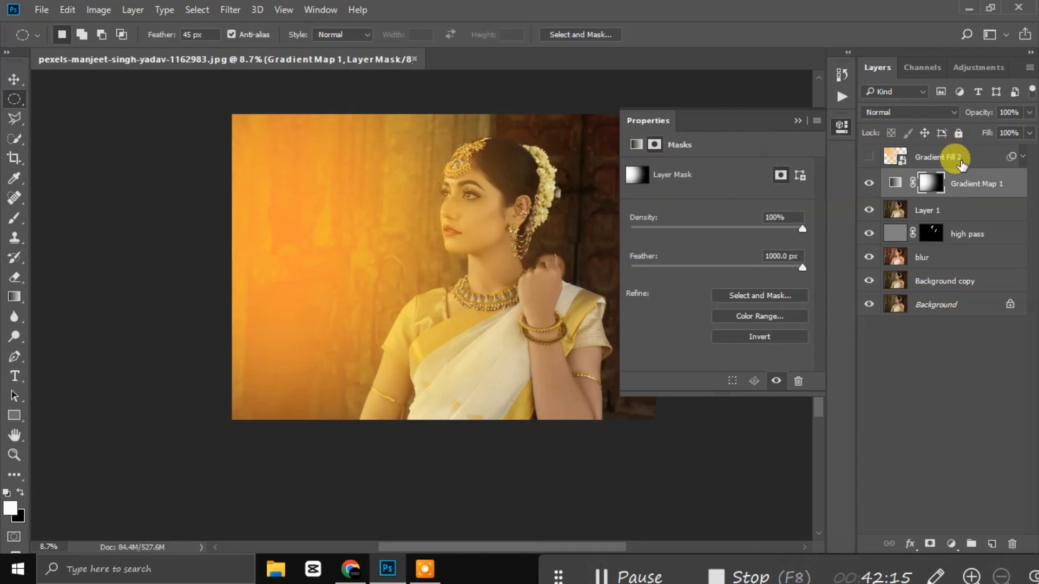
{"action": "left_click", "coordinate": [1029, 113]}
{"action": "left_click_drag", "start_coordinate": [1030, 129], "coordinate": [1019, 152]}
{"action": "left_click", "coordinate": [1029, 132]}
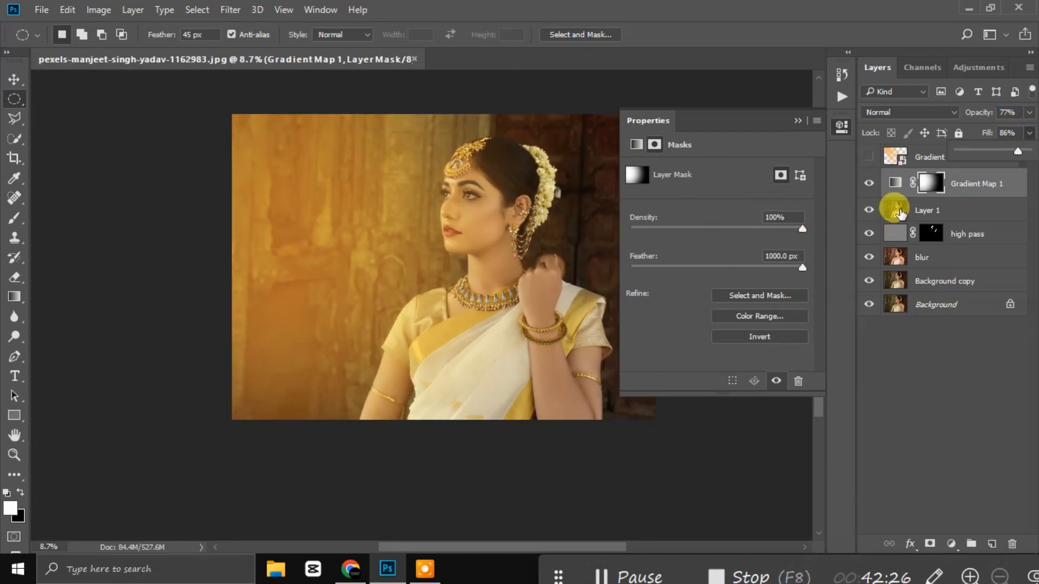
Step: Recolour Gradient Map 1's left stop toward orange-red and move the gradient midpoint to 40%
{"action": "left_click", "coordinate": [895, 186]}
{"action": "left_click", "coordinate": [653, 182]}
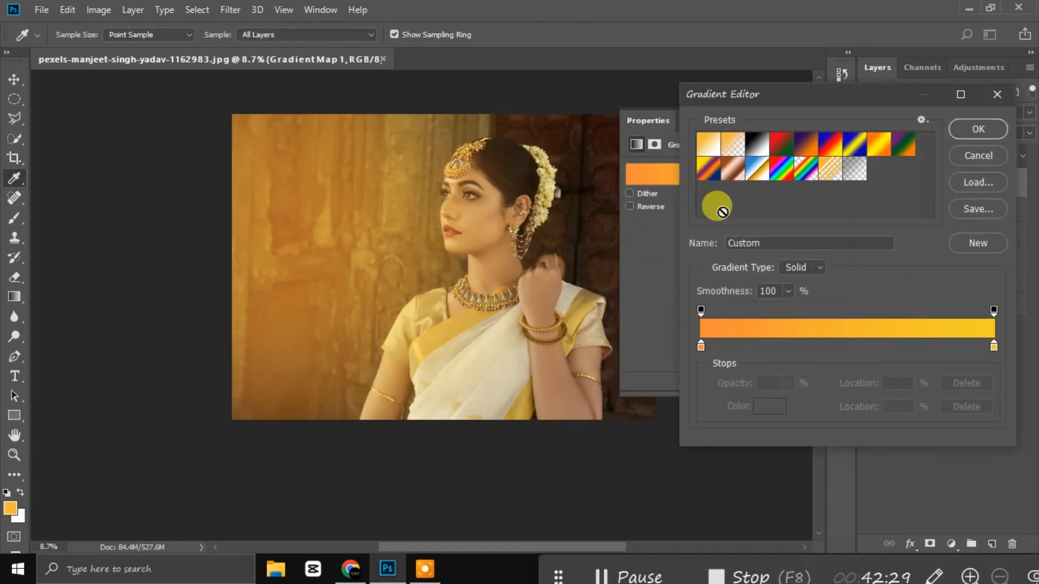
{"action": "left_click", "coordinate": [701, 346]}
{"action": "left_click", "coordinate": [770, 406]}
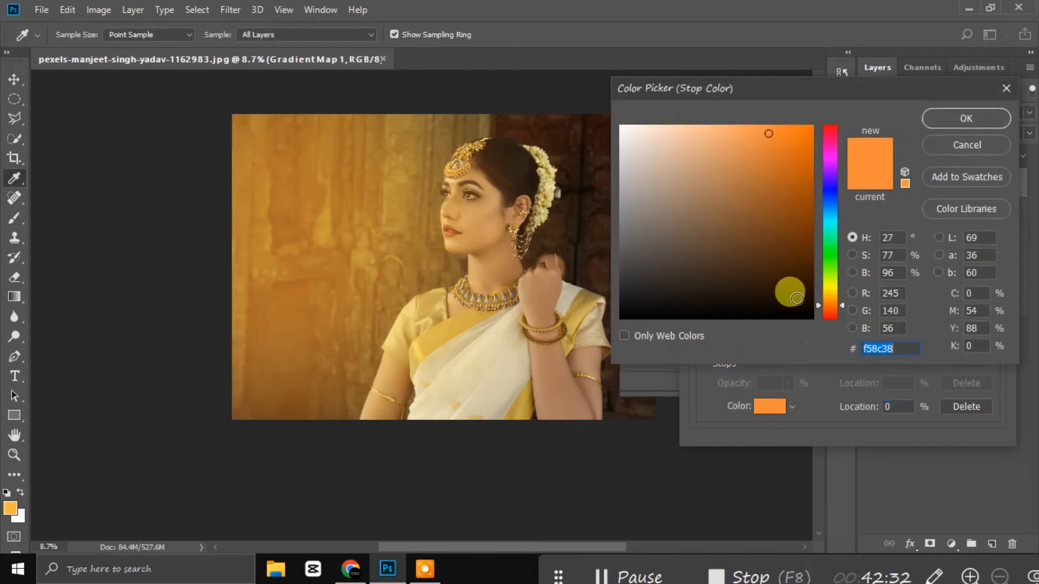
{"action": "left_click_drag", "start_coordinate": [842, 311], "coordinate": [836, 319]}
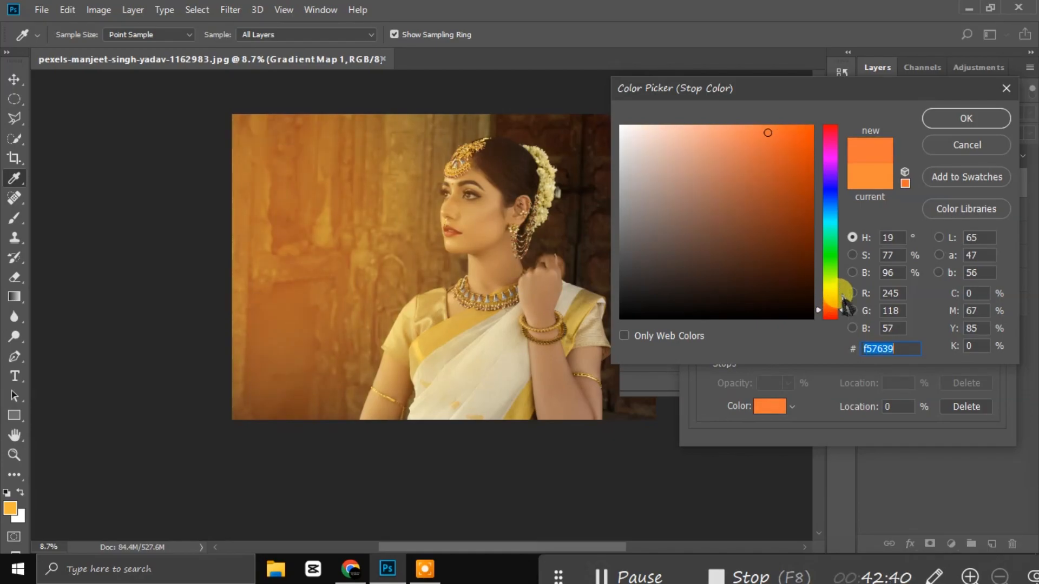
{"action": "left_click_drag", "start_coordinate": [843, 311], "coordinate": [843, 308]}
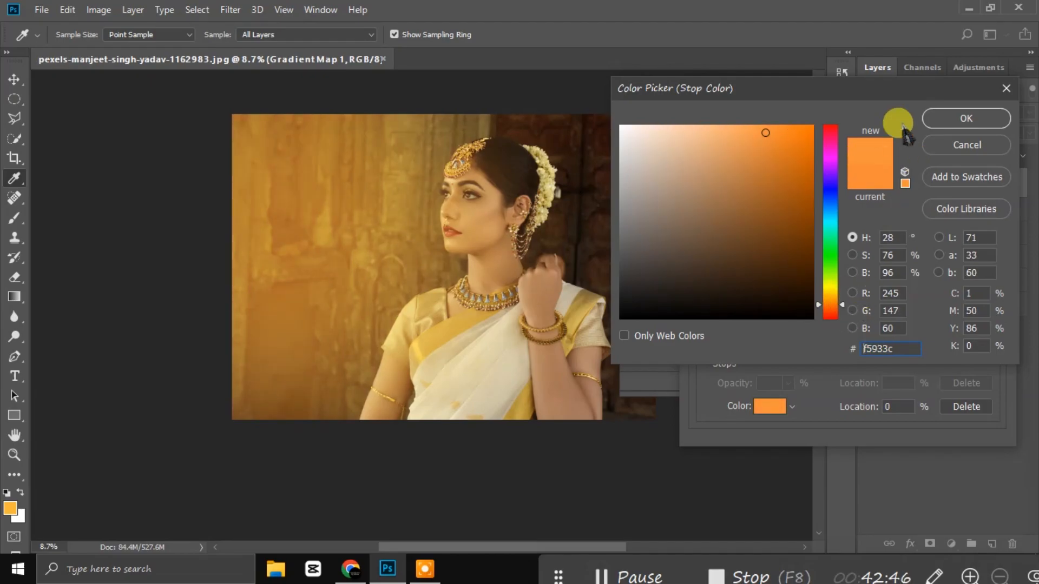
{"action": "left_click", "coordinate": [958, 117]}
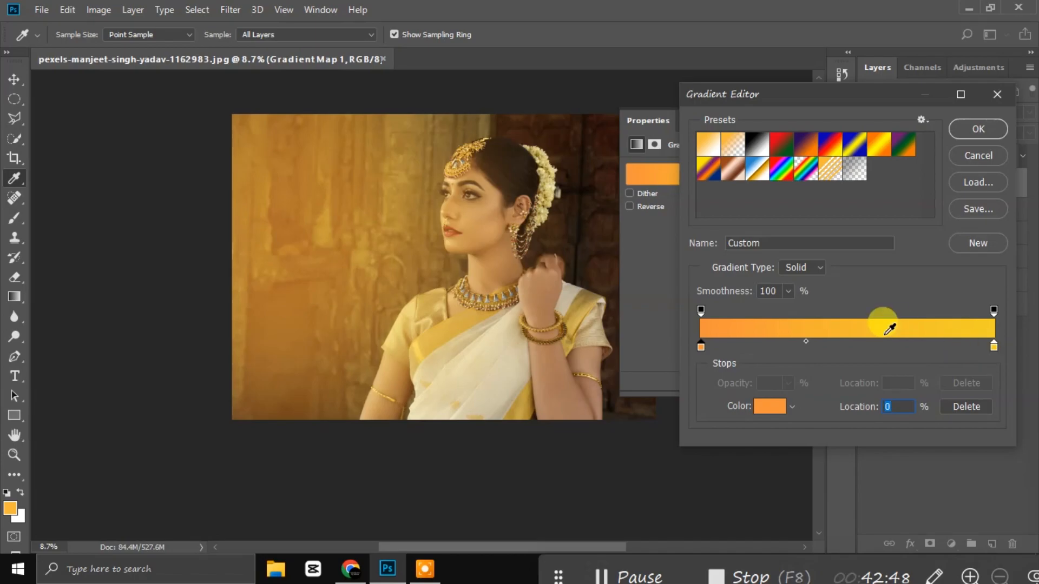
{"action": "left_click_drag", "start_coordinate": [806, 341], "coordinate": [818, 343]}
Step: Refine the left stop to red-orange #eb603a, add an opacity stop at 79%, and apply the gradient
{"action": "left_click", "coordinate": [700, 347]}
{"action": "left_click", "coordinate": [771, 406]}
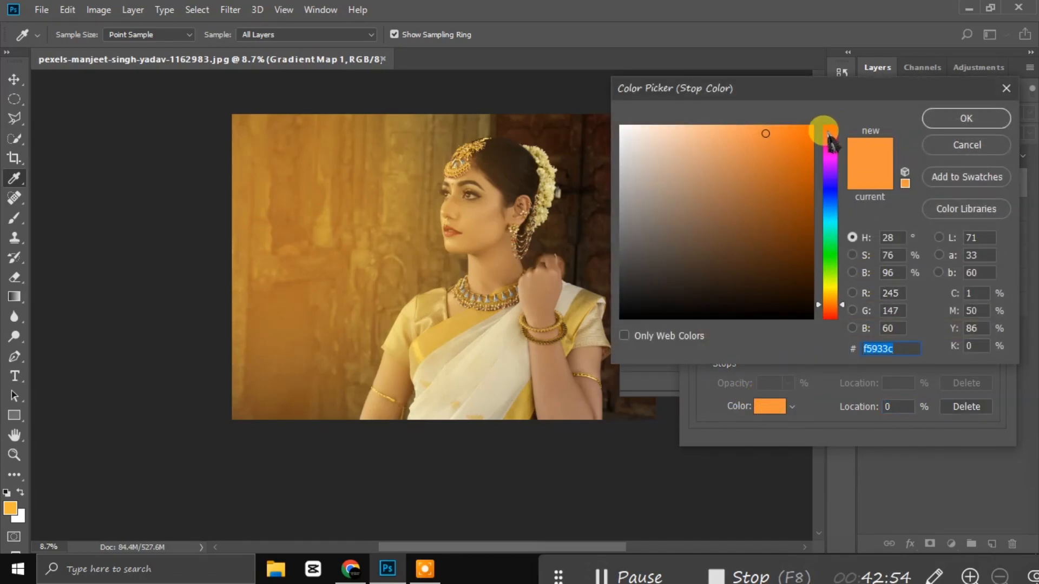
{"action": "left_click", "coordinate": [825, 132]}
{"action": "left_click", "coordinate": [830, 127]}
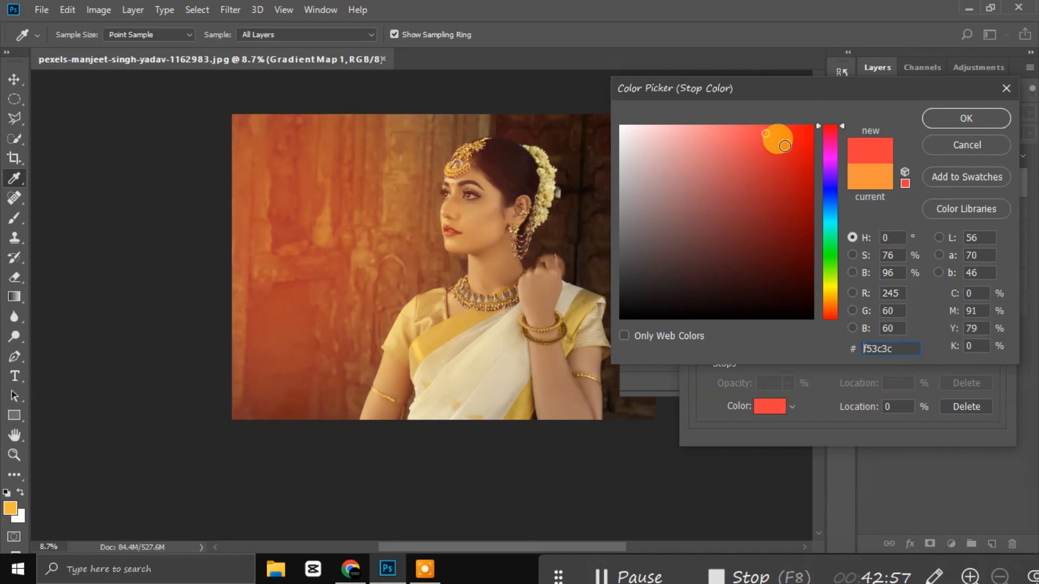
{"action": "left_click", "coordinate": [756, 148]}
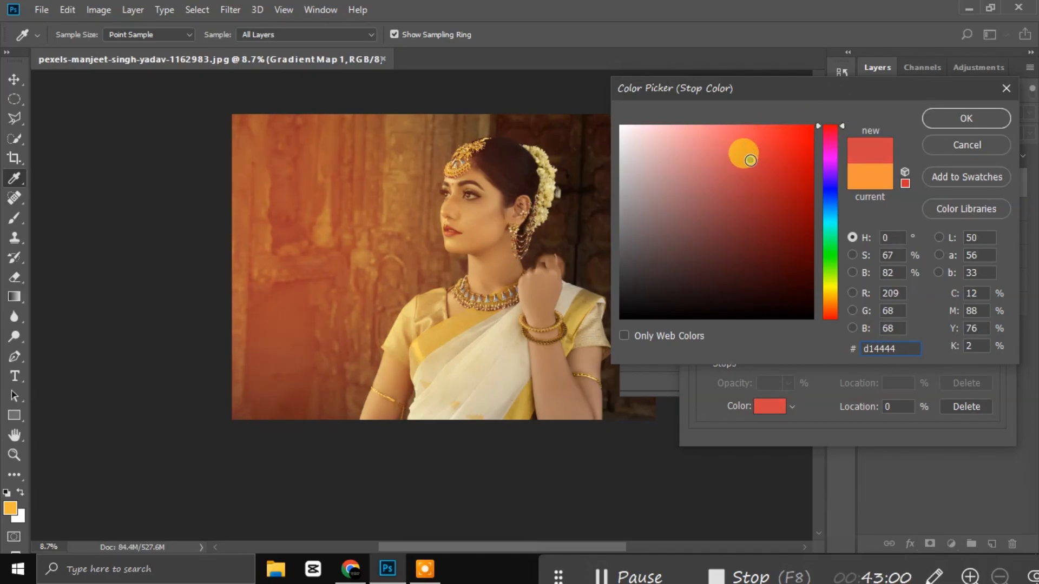
{"action": "left_click", "coordinate": [751, 139]}
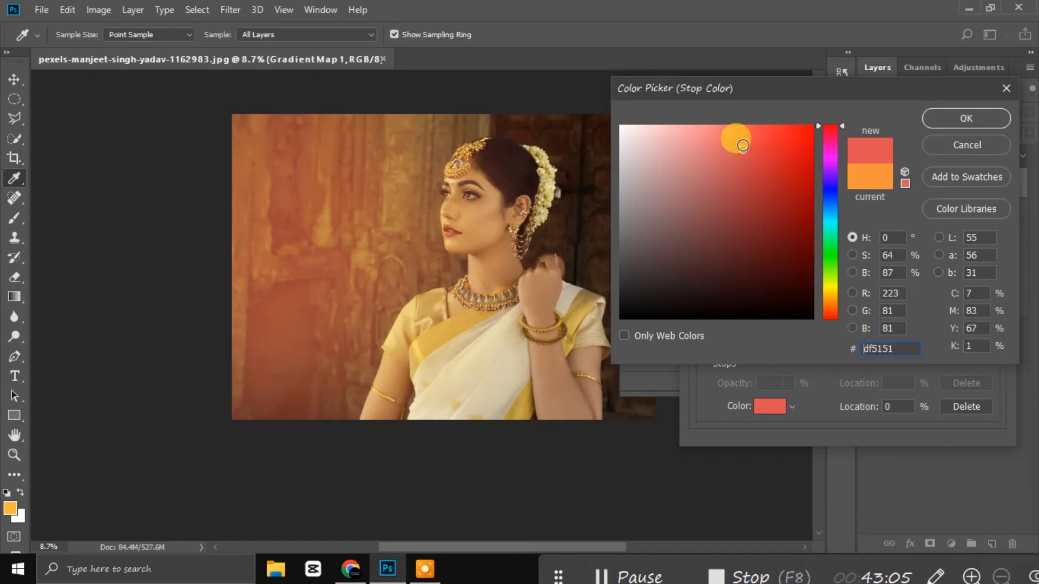
{"action": "left_click_drag", "start_coordinate": [834, 283], "coordinate": [832, 343]}
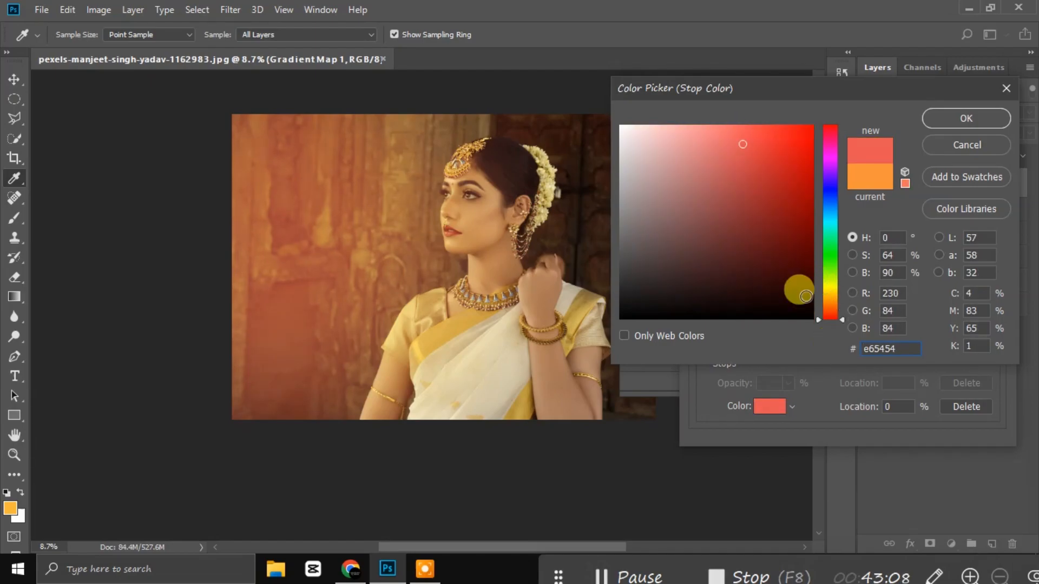
{"action": "left_click_drag", "start_coordinate": [756, 143], "coordinate": [760, 145]}
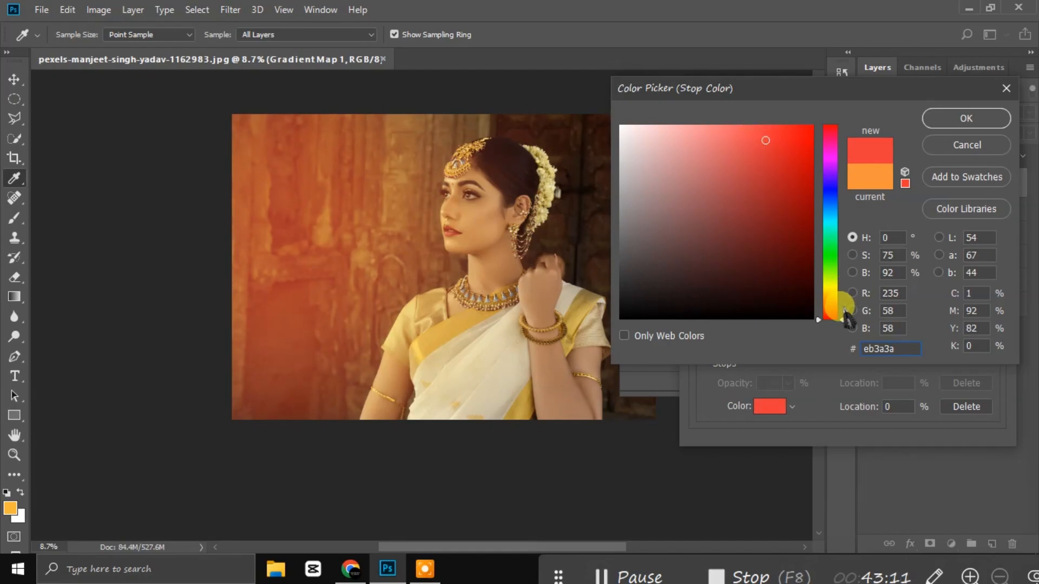
{"action": "left_click_drag", "start_coordinate": [835, 320], "coordinate": [832, 313]}
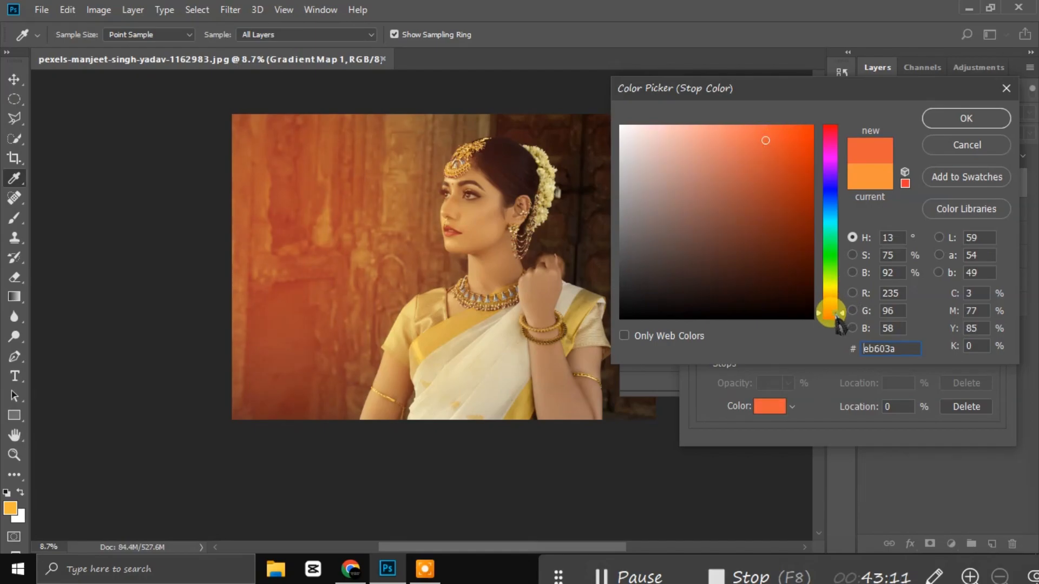
{"action": "left_click", "coordinate": [957, 123]}
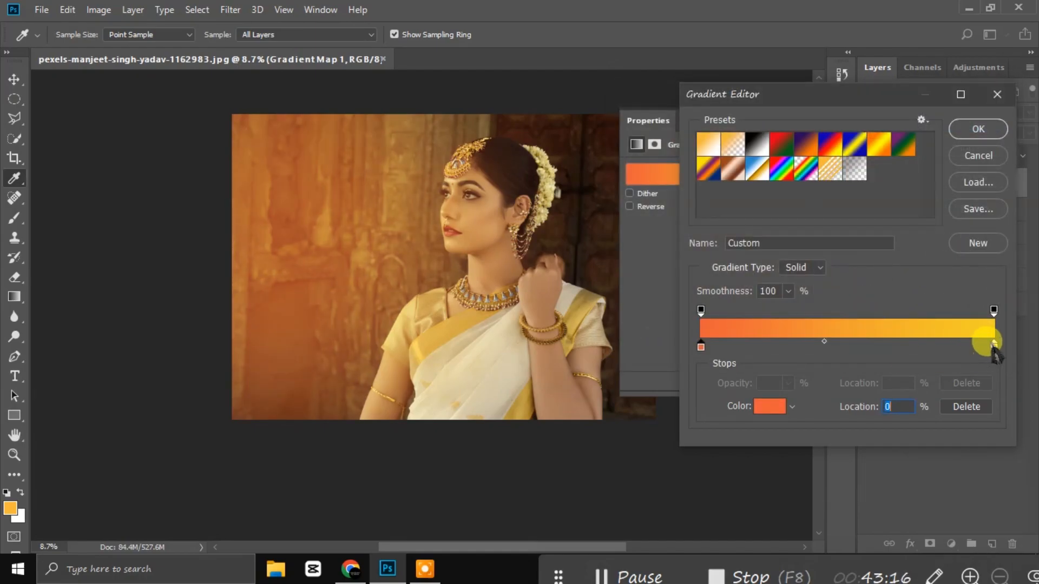
{"action": "left_click", "coordinate": [934, 310]}
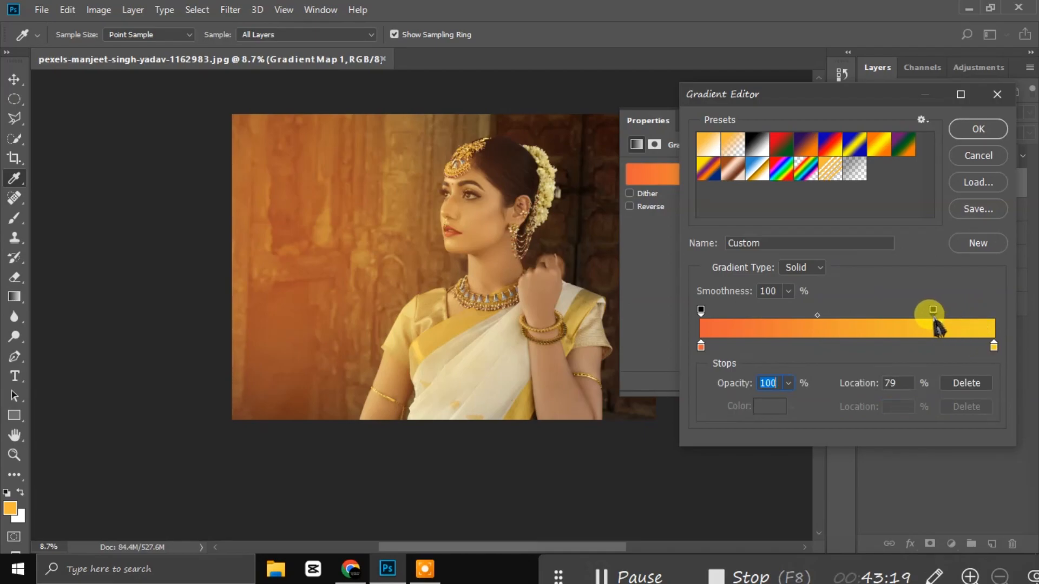
{"action": "left_click", "coordinate": [978, 129]}
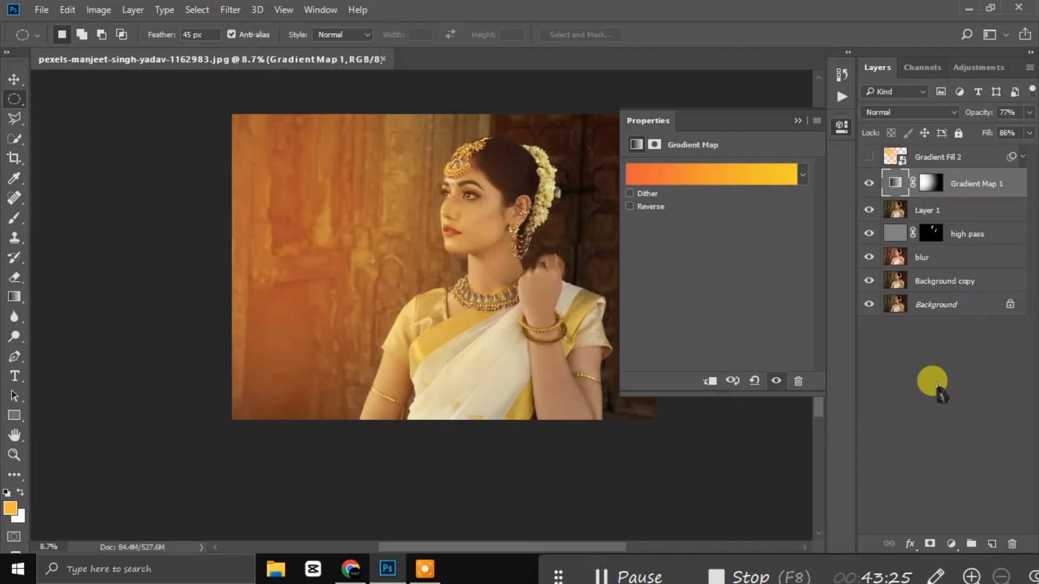
Step: Compare the photo with and without the Gradient Fill 2 glow, then delete that layer
{"action": "left_click", "coordinate": [935, 379]}
{"action": "left_click", "coordinate": [797, 120]}
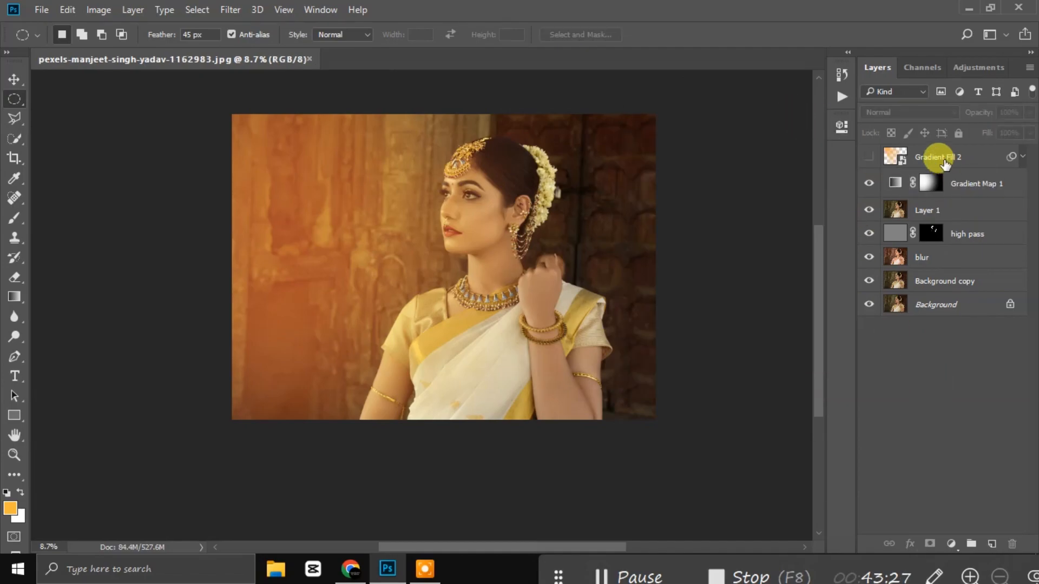
{"action": "left_click", "coordinate": [868, 157]}
{"action": "left_click", "coordinate": [867, 157]}
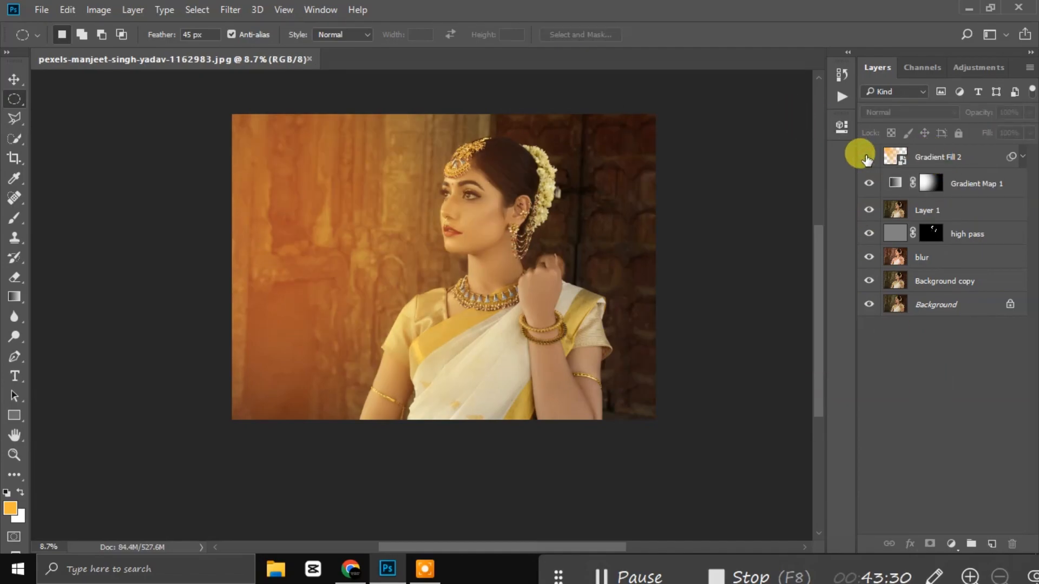
{"action": "left_click", "coordinate": [927, 158]}
{"action": "key", "text": "Delete"}
Step: Set Gradient Map 1 to 73% fill and about 75% opacity
{"action": "left_click", "coordinate": [935, 163]}
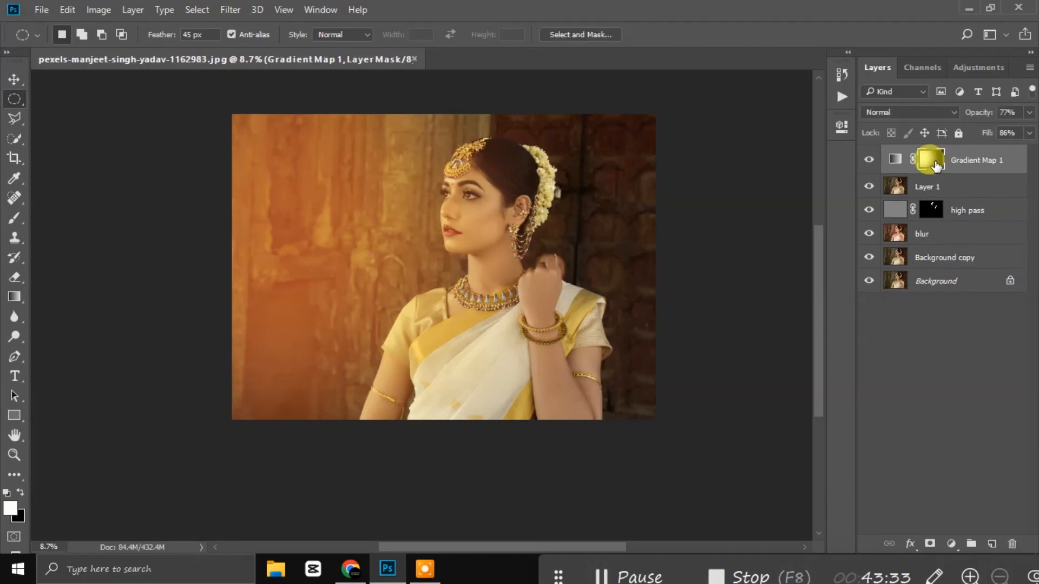
{"action": "left_click", "coordinate": [867, 160]}
{"action": "left_click", "coordinate": [866, 161]}
{"action": "left_click", "coordinate": [866, 160]}
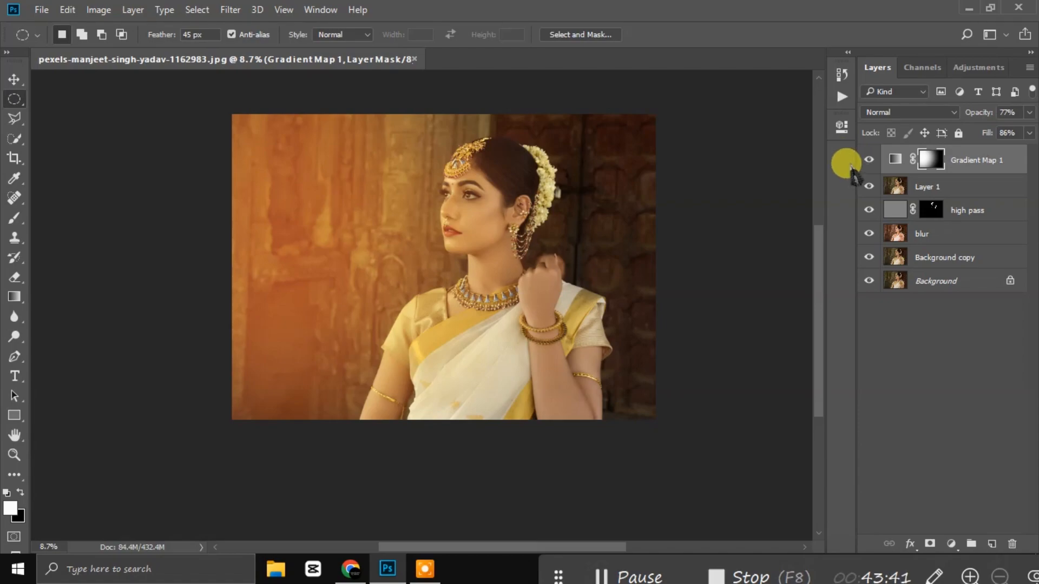
{"action": "left_click", "coordinate": [1030, 133]}
{"action": "mouse_move", "coordinate": [1019, 151]}
{"action": "left_mouse_down"}
{"action": "mouse_move", "coordinate": [1007, 153]}
{"action": "mouse_move", "coordinate": [1012, 131]}
{"action": "left_mouse_up"}
{"action": "left_click", "coordinate": [1029, 112]}
Step: Free-transform the Gradient Map 1 mask: squash its bottom, rotate slightly, and pull the top down
{"action": "left_click", "coordinate": [895, 158]}
{"action": "left_click", "coordinate": [930, 159]}
{"action": "key", "text": "ctrl+t"}
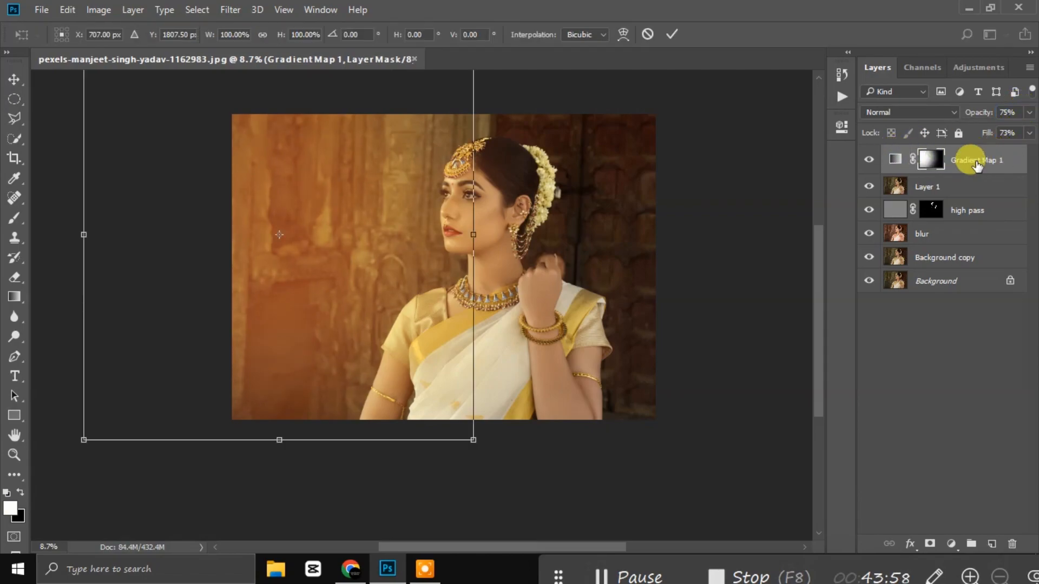
{"action": "left_click_drag", "start_coordinate": [278, 439], "coordinate": [278, 420]}
{"action": "scroll", "coordinate": [485, 331], "scroll_direction": "up", "scroll_amount": 3}
{"action": "left_click_drag", "start_coordinate": [277, 86], "coordinate": [277, 136]}
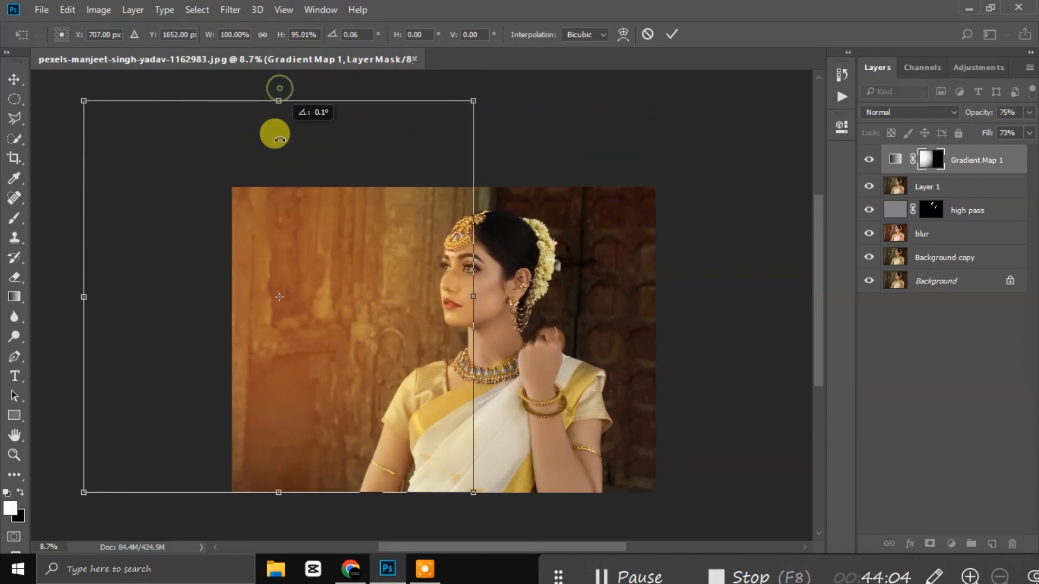
{"action": "mouse_move", "coordinate": [277, 99]}
{"action": "left_mouse_down"}
{"action": "mouse_move", "coordinate": [274, 172]}
{"action": "mouse_move", "coordinate": [290, 152]}
{"action": "mouse_move", "coordinate": [298, 88]}
{"action": "mouse_move", "coordinate": [294, 108]}
{"action": "left_mouse_up"}
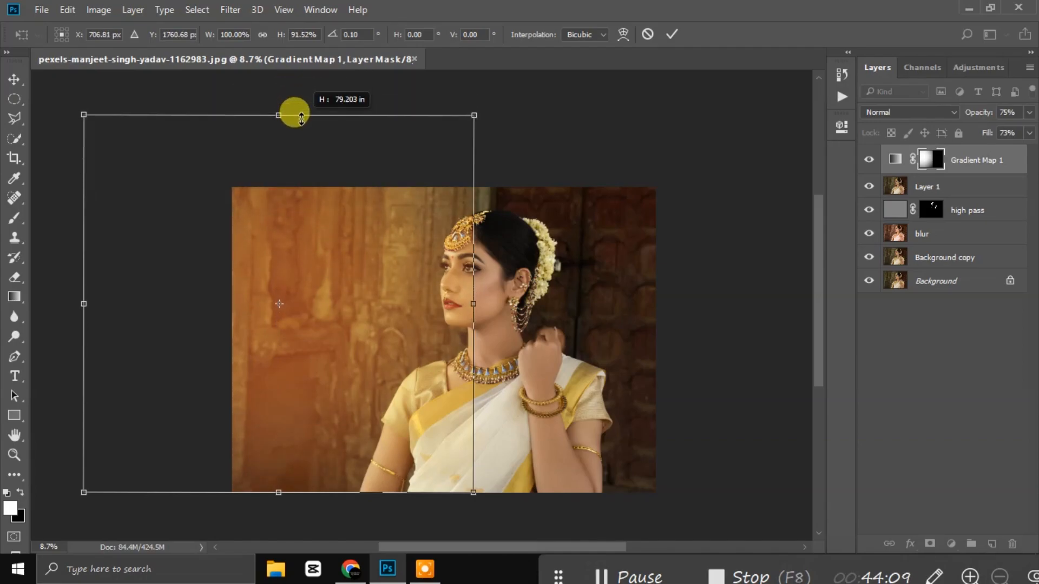
Step: Shift the mask slightly right and commit the transformation
{"action": "mouse_move", "coordinate": [183, 277]}
{"action": "left_mouse_down"}
{"action": "mouse_move", "coordinate": [209, 273]}
{"action": "mouse_move", "coordinate": [192, 274]}
{"action": "left_mouse_up"}
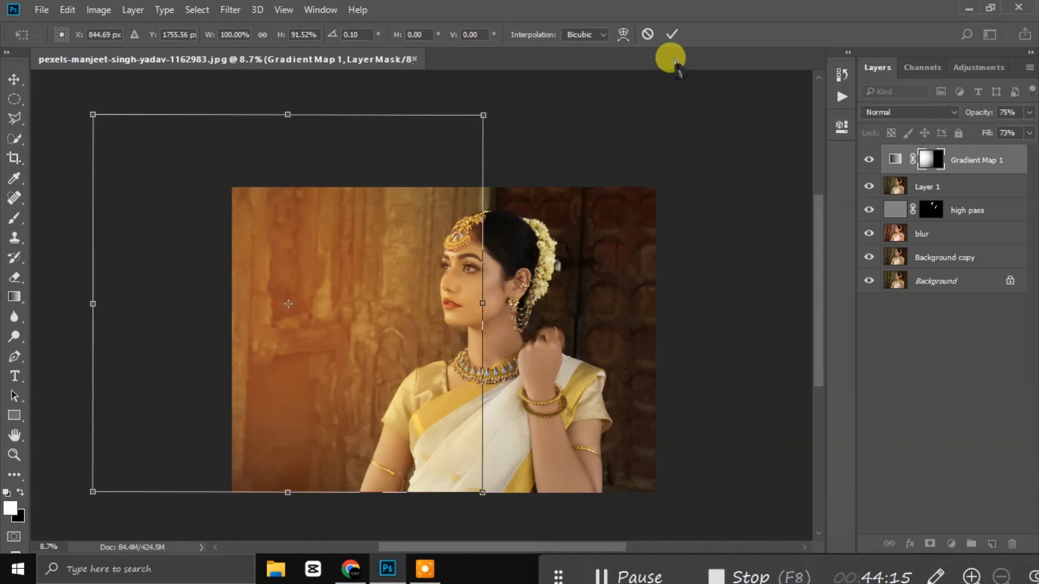
{"action": "left_click", "coordinate": [672, 34]}
{"action": "key", "text": "m"}
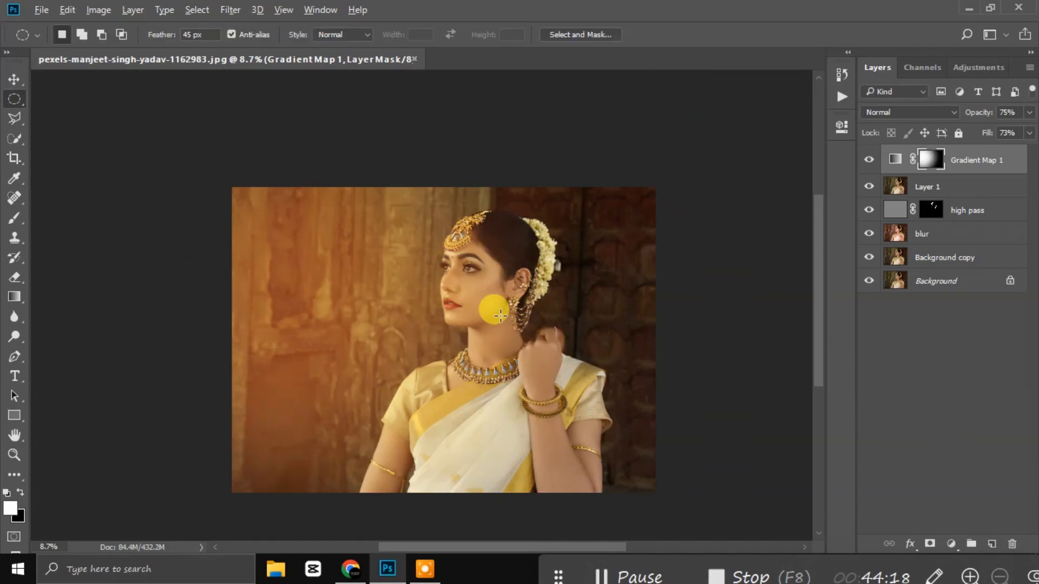
{"action": "scroll", "coordinate": [489, 292], "scroll_direction": "up", "scroll_amount": 3}
{"action": "scroll", "coordinate": [495, 297], "scroll_direction": "down", "scroll_amount": 4}
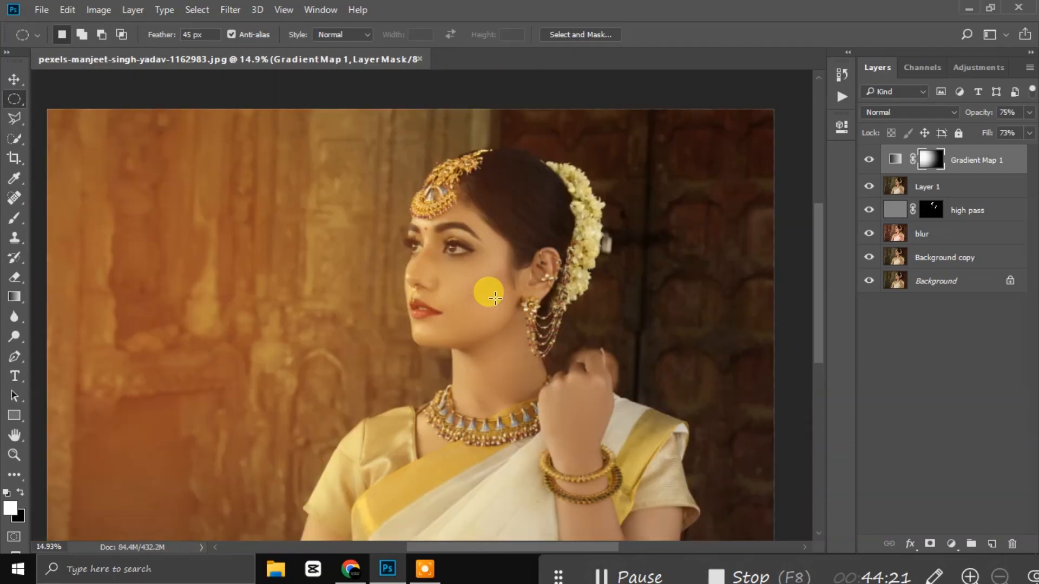
{"action": "scroll", "coordinate": [495, 298], "scroll_direction": "down", "scroll_amount": 1}
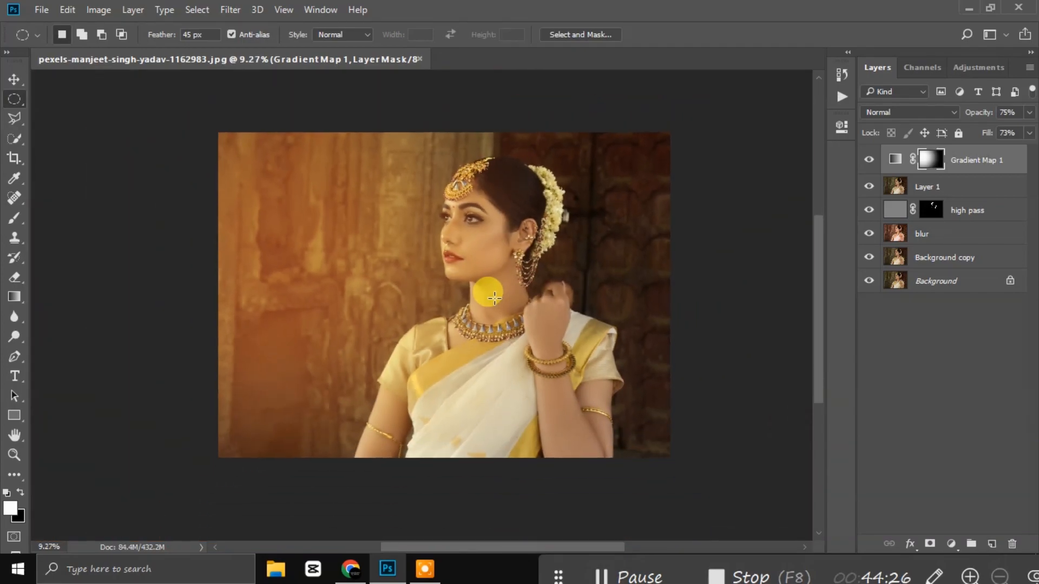
Step: Target Gradient Map 1 and load its mask as a selection
{"action": "left_click", "coordinate": [1003, 161]}
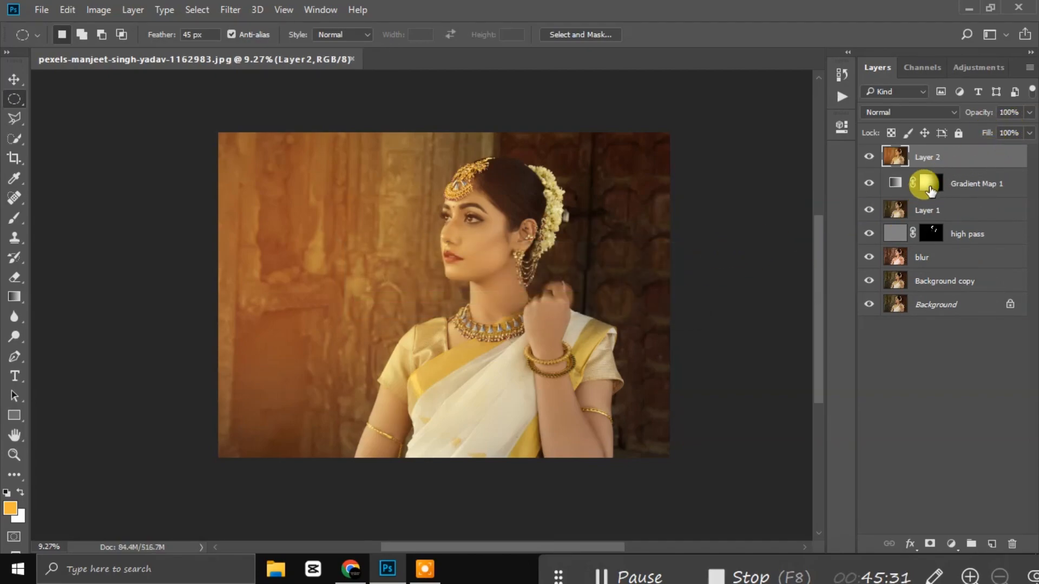
{"action": "left_click", "coordinate": [927, 184], "text": "ctrl"}
Step: In Camera Raw on Layer 2, shift red warmer, blue to -59 and purple to -43
{"action": "key", "text": "ctrl+shift+a"}
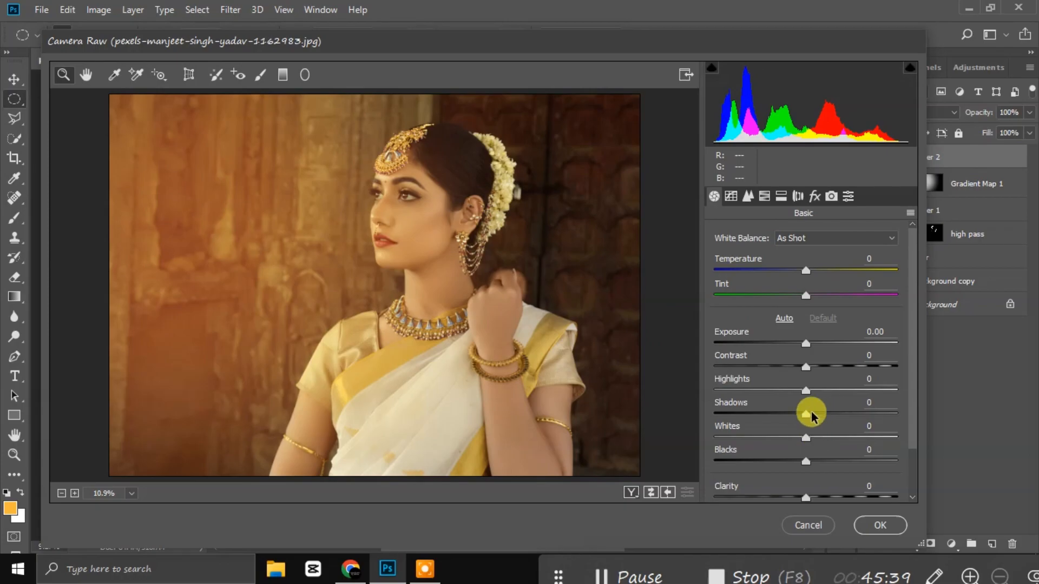
{"action": "left_click", "coordinate": [764, 198]}
{"action": "left_click_drag", "start_coordinate": [804, 316], "coordinate": [799, 345]}
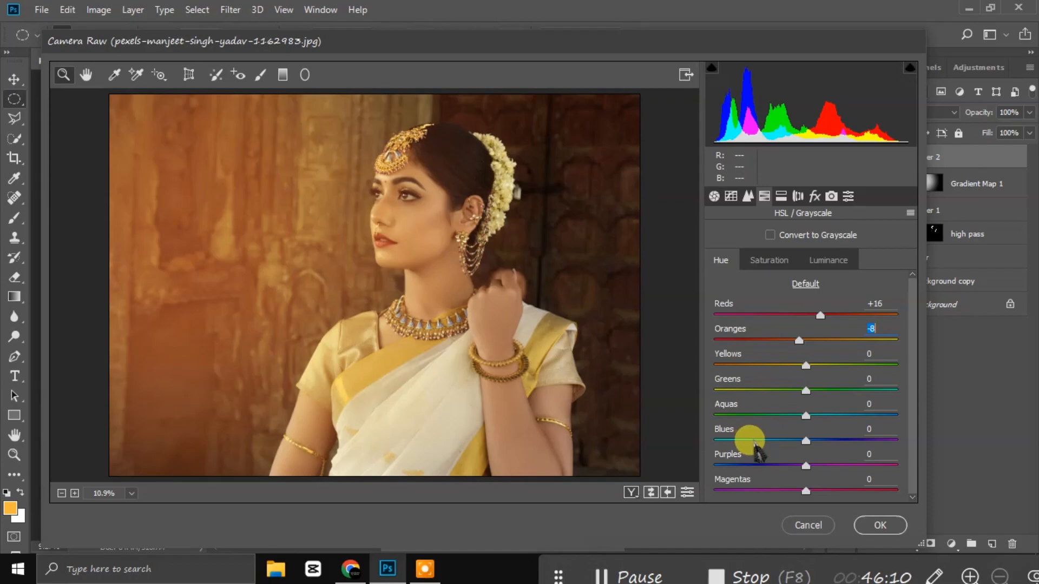
{"action": "left_click_drag", "start_coordinate": [805, 441], "coordinate": [765, 464]}
{"action": "left_click", "coordinate": [766, 464]}
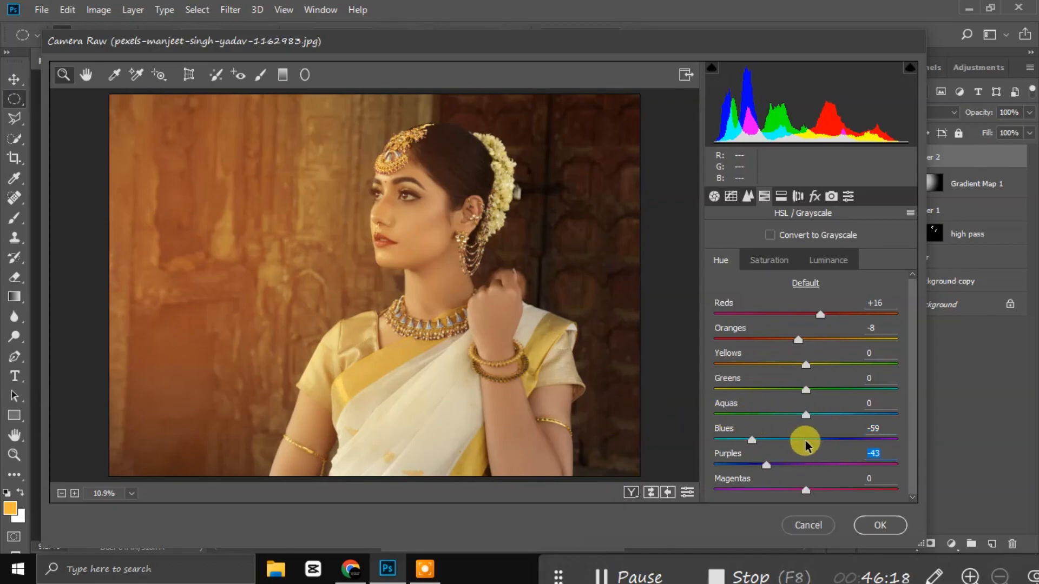
{"action": "left_click", "coordinate": [652, 492]}
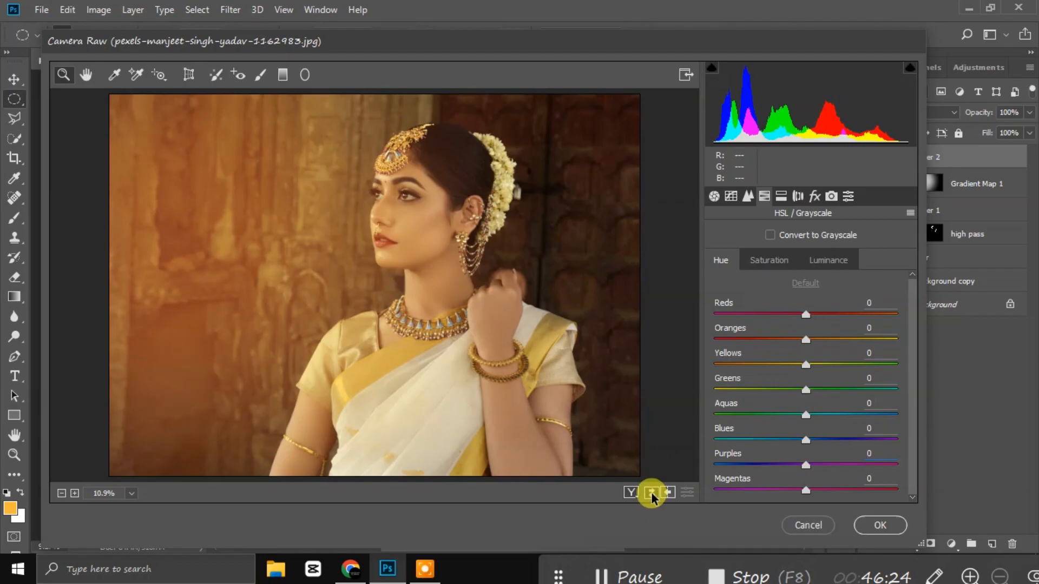
{"action": "left_click", "coordinate": [652, 493]}
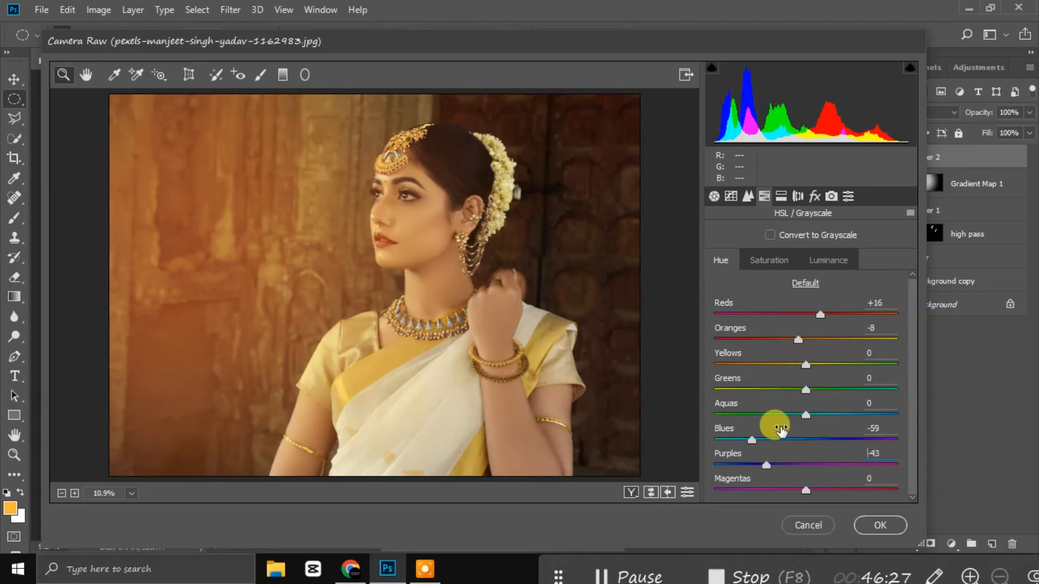
Step: Reduce the orange saturation in the HSL controls
{"action": "left_click", "coordinate": [769, 261]}
{"action": "left_click_drag", "start_coordinate": [789, 343], "coordinate": [801, 342]}
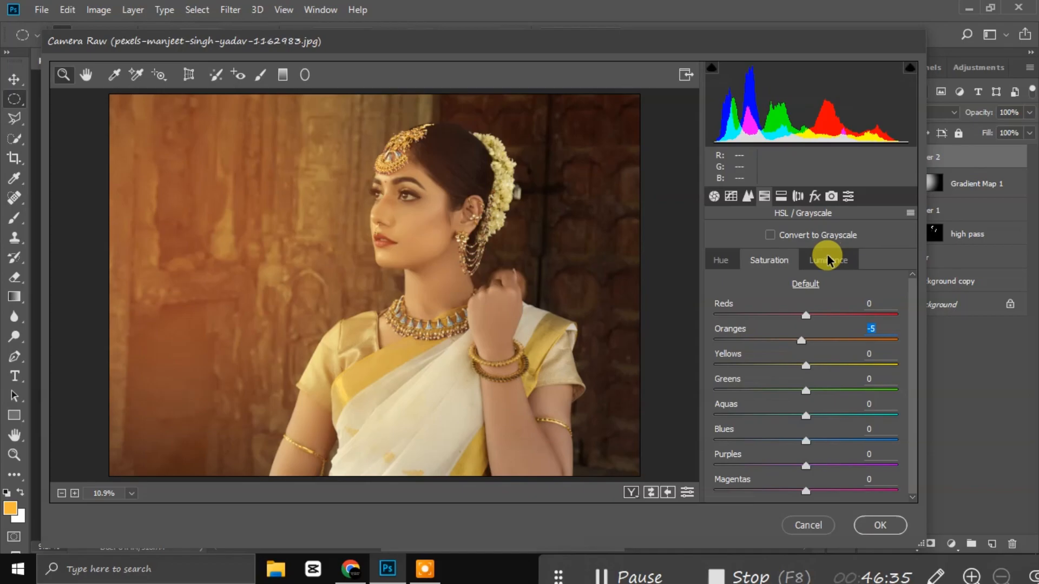
{"action": "left_click", "coordinate": [718, 263]}
Step: Raise sharpening Detail to 35, add Color noise reduction 10 with Detail 54 and Smoothness 62, then apply
{"action": "left_click", "coordinate": [715, 196]}
{"action": "left_click", "coordinate": [748, 196]}
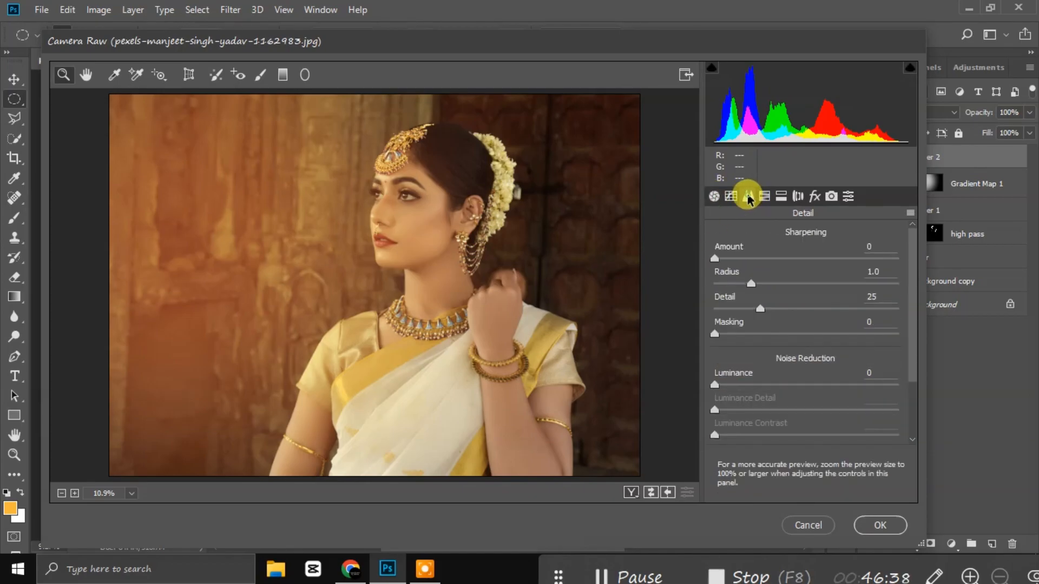
{"action": "left_click_drag", "start_coordinate": [759, 309], "coordinate": [778, 308]}
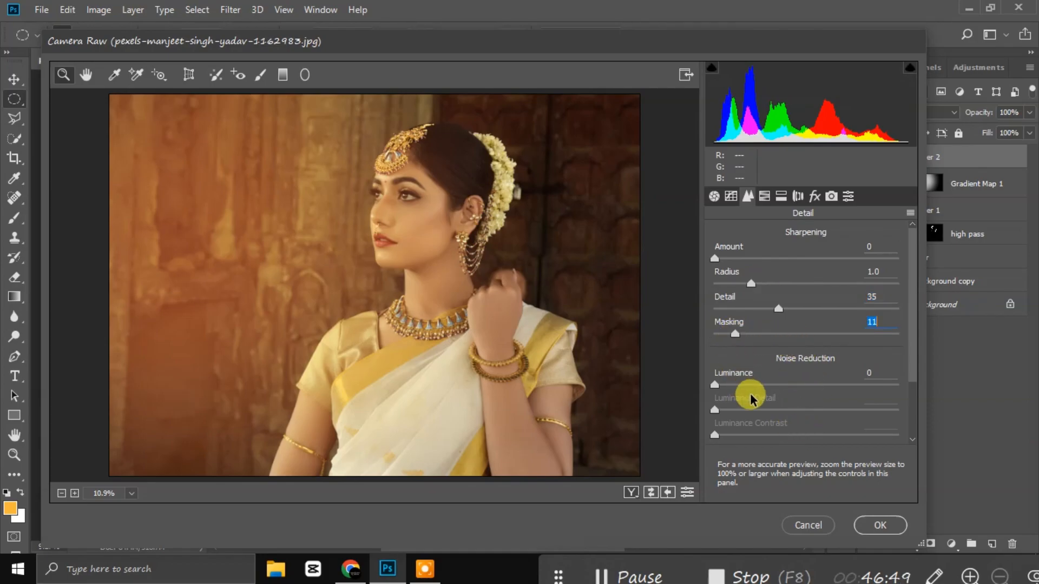
{"action": "scroll", "coordinate": [749, 394], "scroll_direction": "down", "scroll_amount": 2}
{"action": "left_click", "coordinate": [732, 387]}
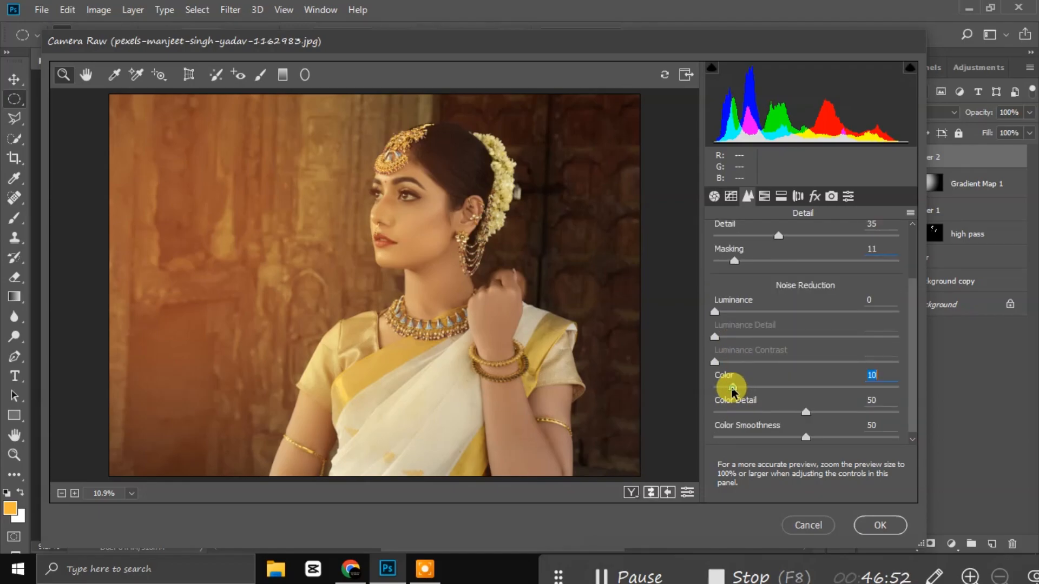
{"action": "left_click", "coordinate": [828, 437]}
{"action": "left_click", "coordinate": [813, 413]}
{"action": "left_click", "coordinate": [866, 526]}
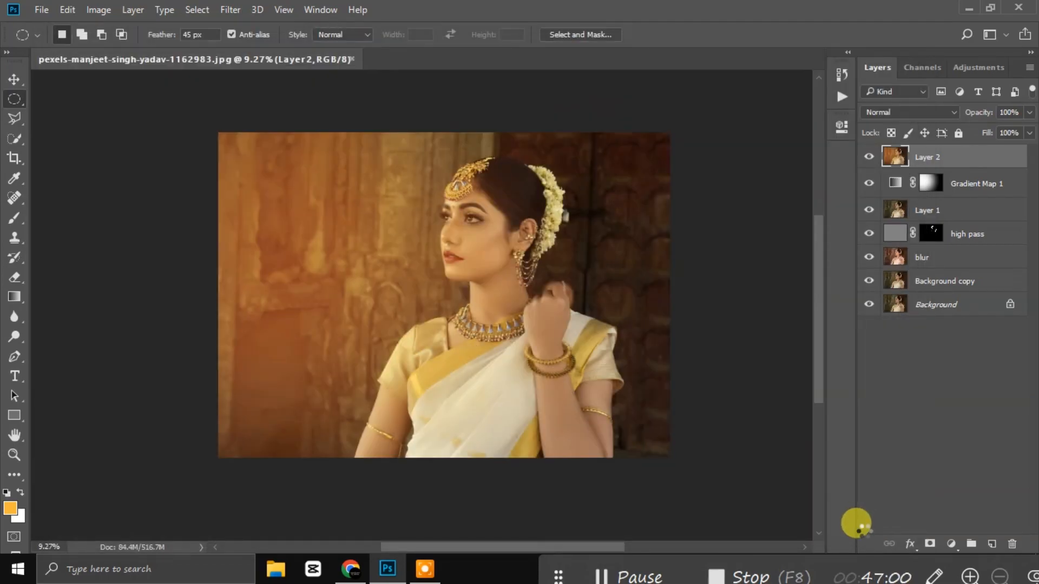
{"action": "left_click", "coordinate": [868, 158]}
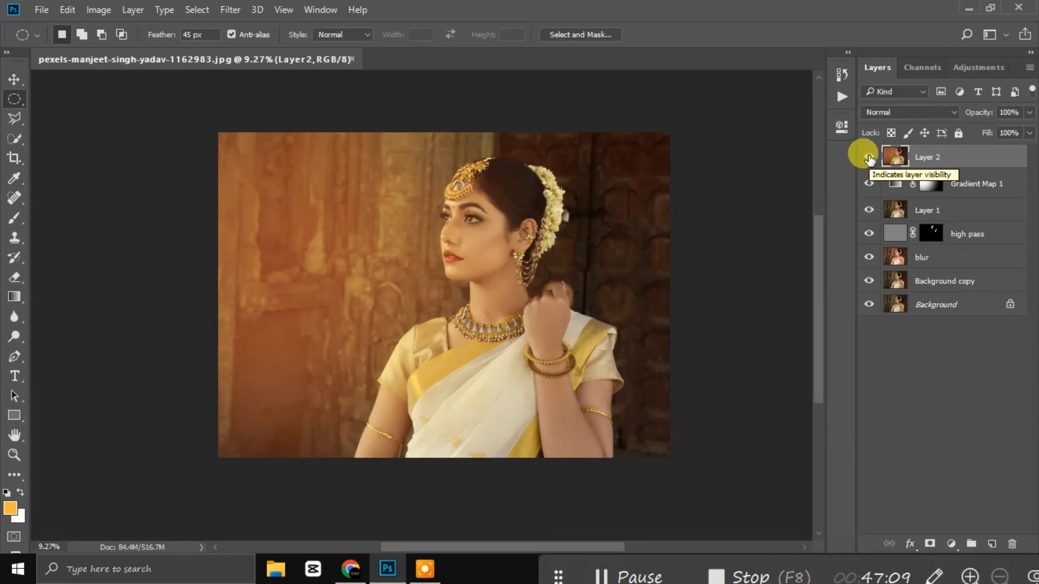
{"action": "left_click", "coordinate": [869, 158]}
{"action": "left_click", "coordinate": [869, 157]}
{"action": "left_click", "coordinate": [869, 157]}
{"action": "left_click", "coordinate": [869, 157]}
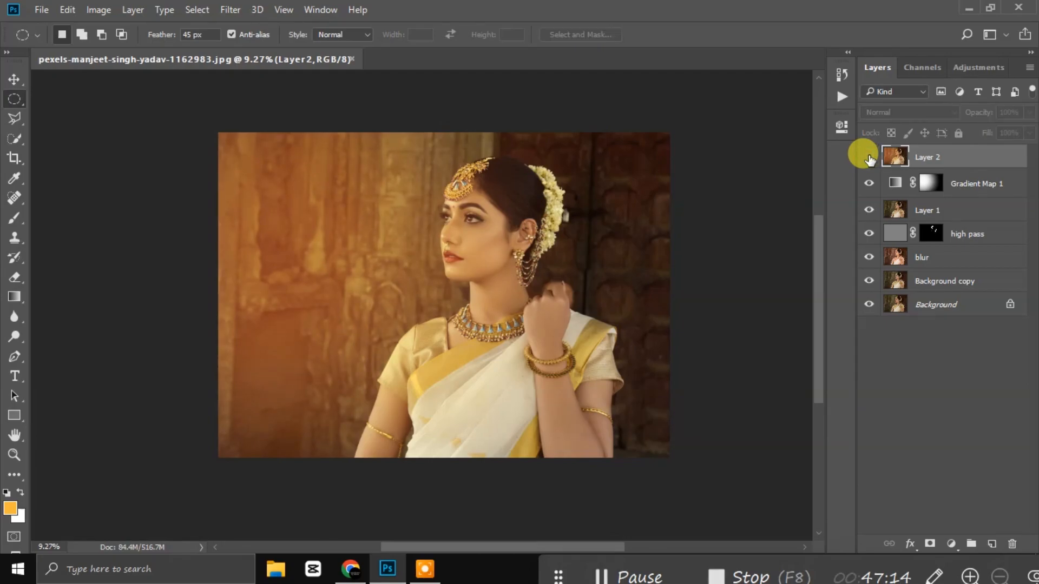
{"action": "left_click", "coordinate": [869, 158]}
{"action": "left_click", "coordinate": [869, 157]}
{"action": "left_click", "coordinate": [869, 157]}
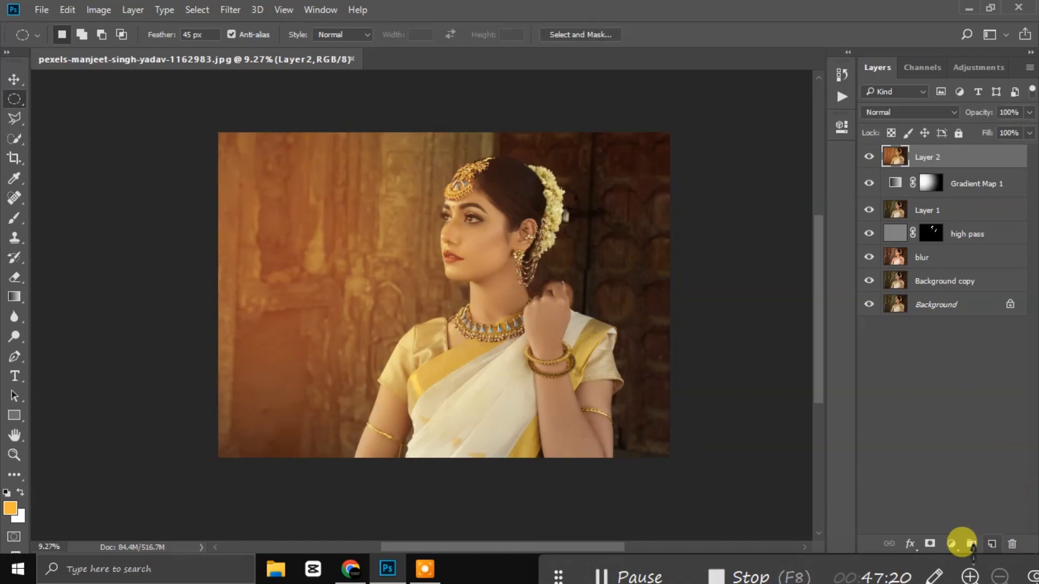
{"action": "left_click", "coordinate": [949, 544]}
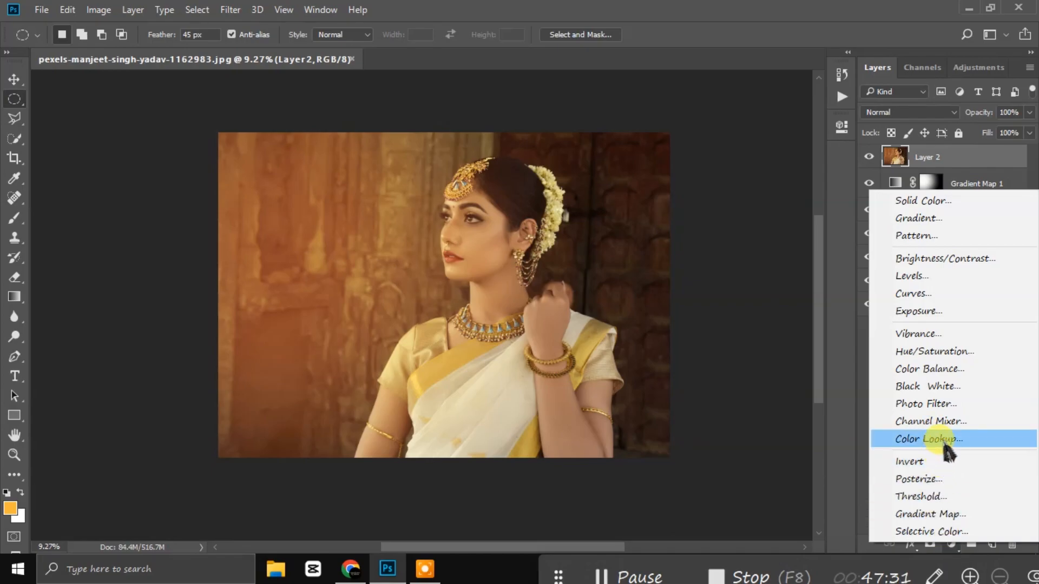
{"action": "left_click", "coordinate": [737, 258]}
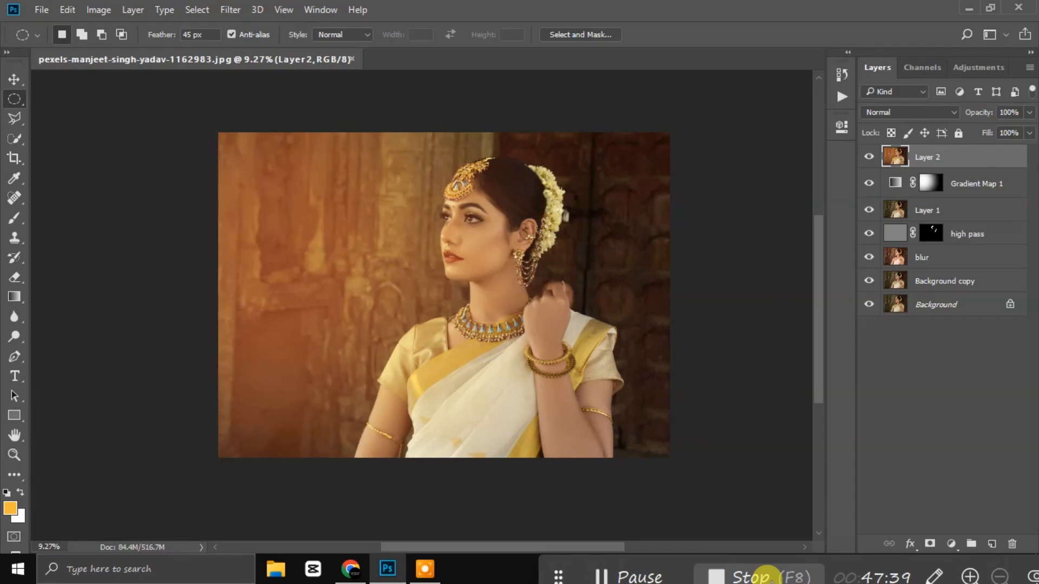
{"action": "scroll", "coordinate": [535, 388], "scroll_direction": "up", "scroll_amount": 3}
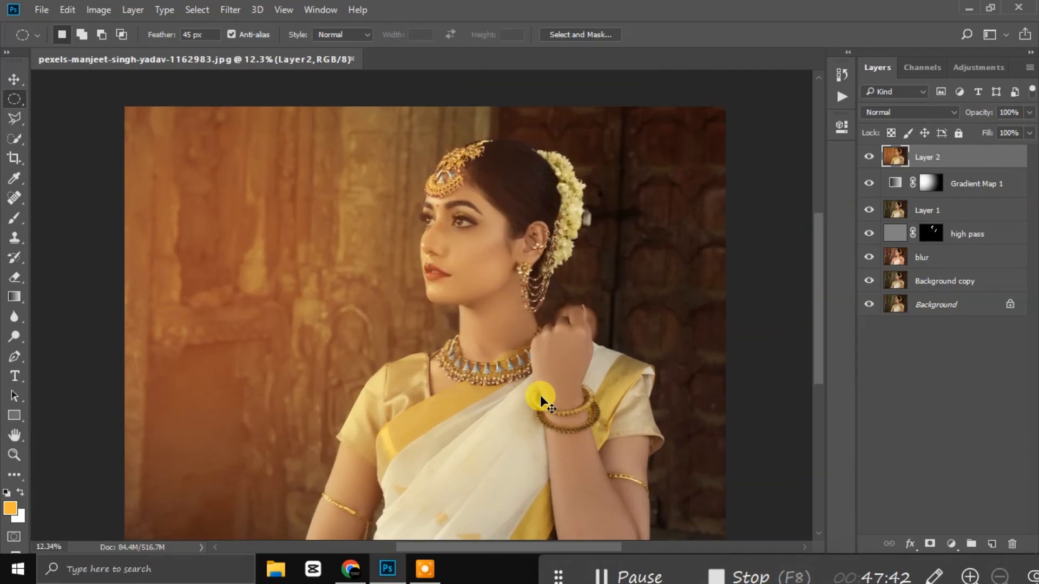